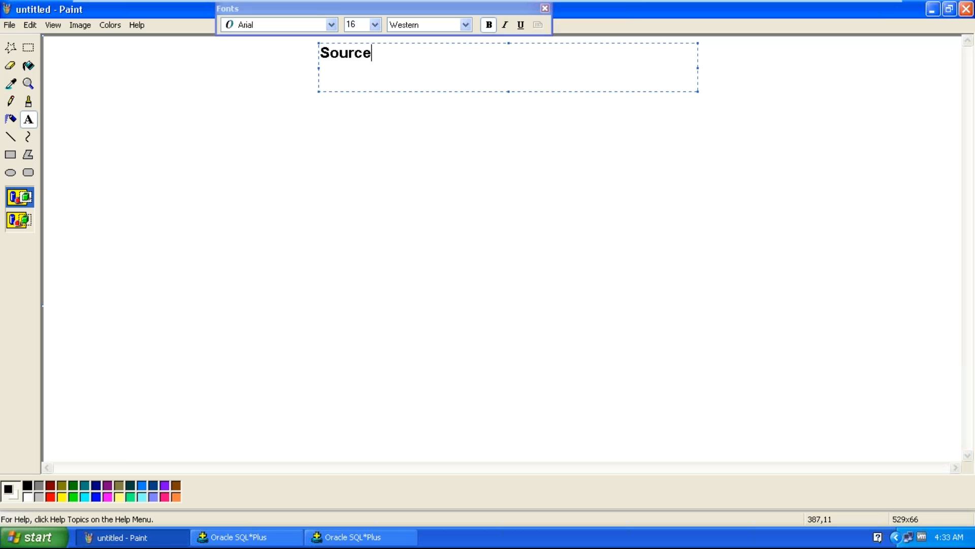
Finish the title 'Source Qualifier' and color it red
text(lifier)
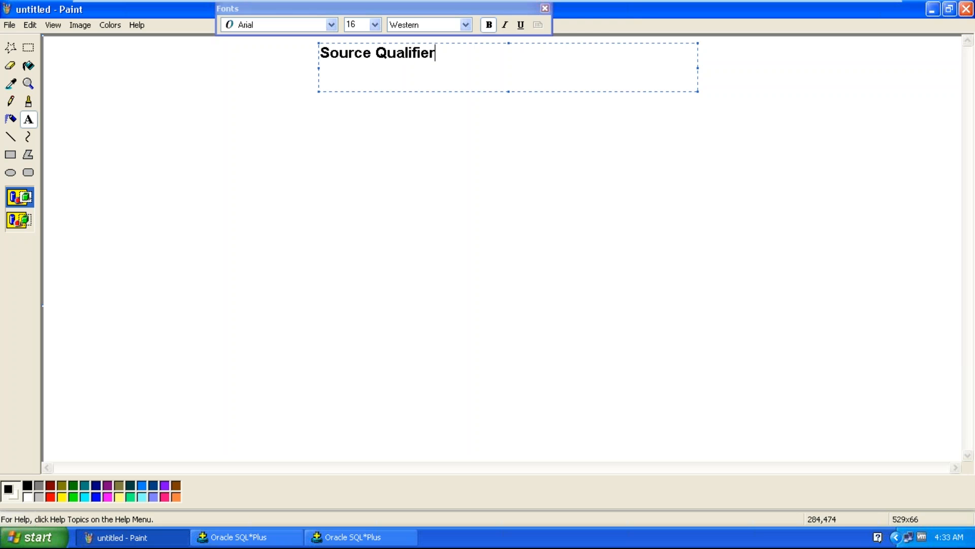
click(50, 496)
click(168, 224)
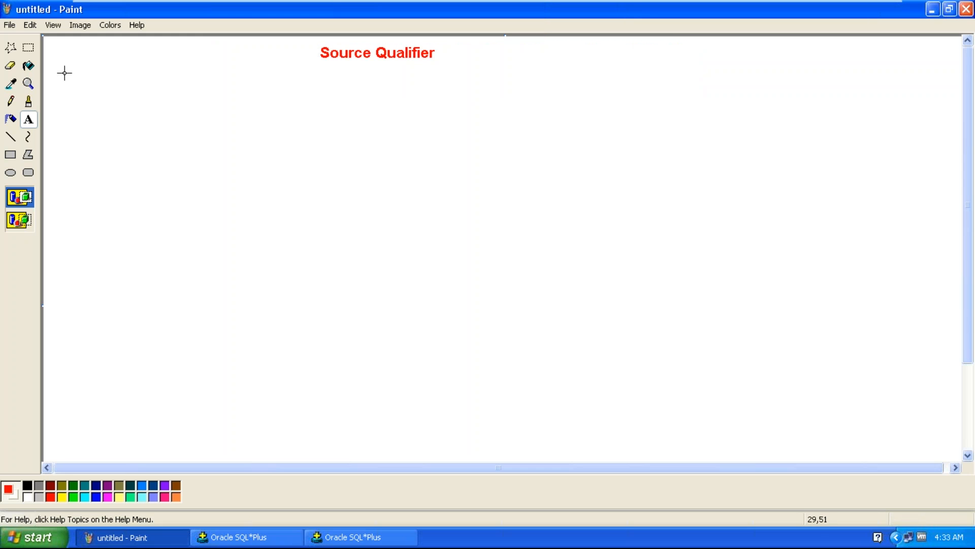
Draw a wide text box across the canvas just below the title
drag(49, 69, 953, 119)
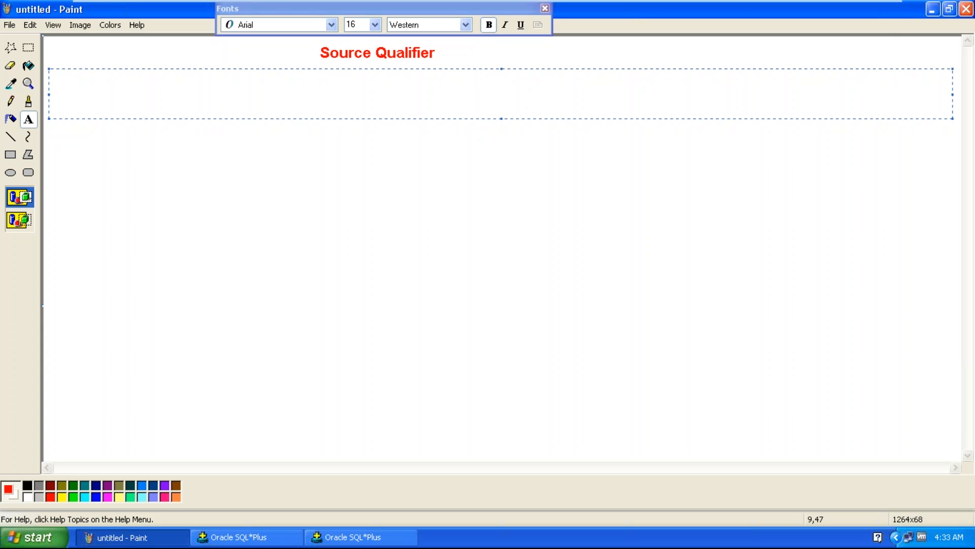
mouse_move(853, 5)
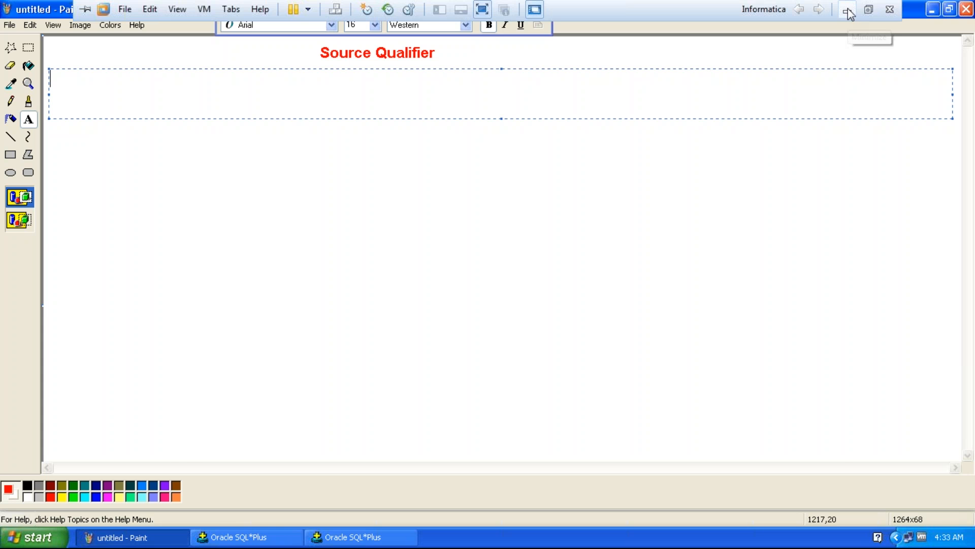
click(847, 11)
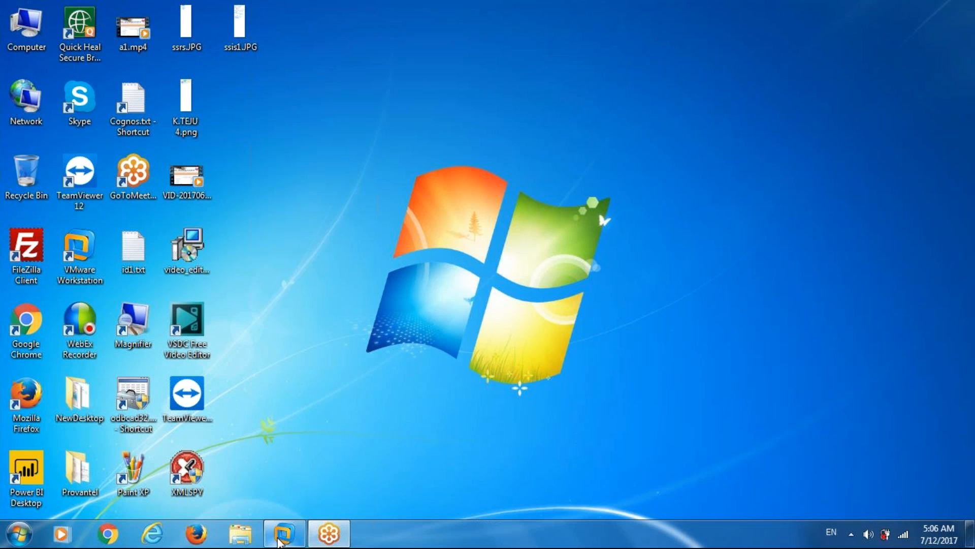
click(284, 533)
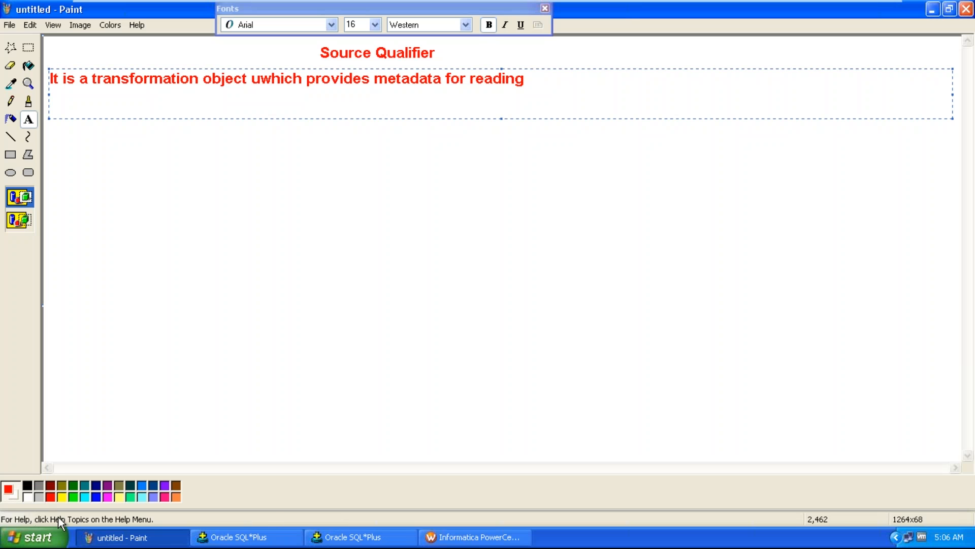
Set the definition text to black and delete the stray 'u' in 'uwhich'
click(30, 485)
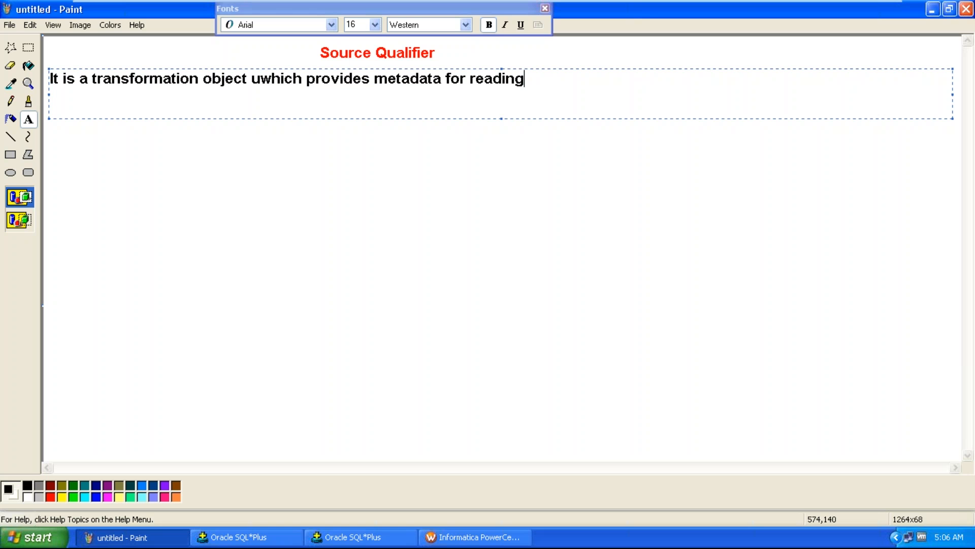
click(261, 80)
key(BackSpace)
click(515, 78)
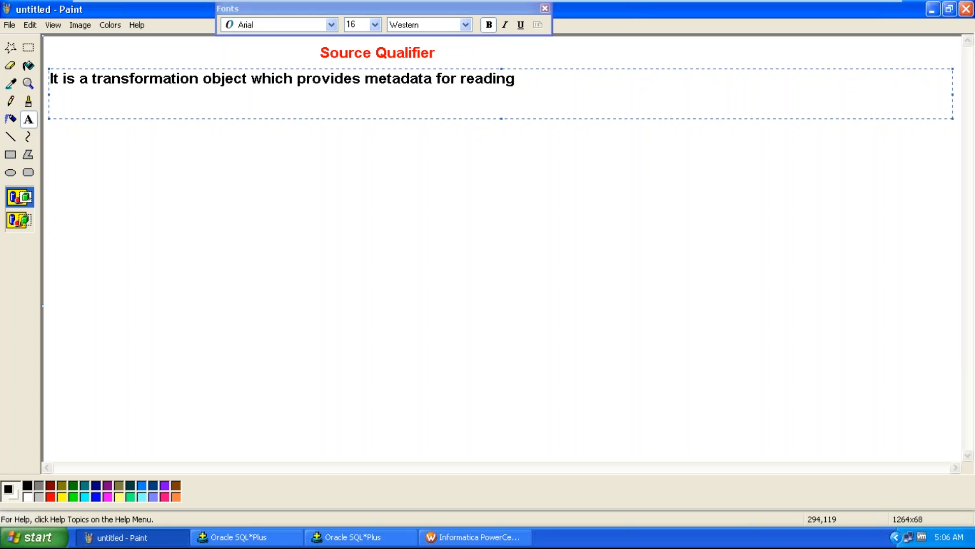
Complete the definition sentence with 'the data from specified source object.'
text(the data from )
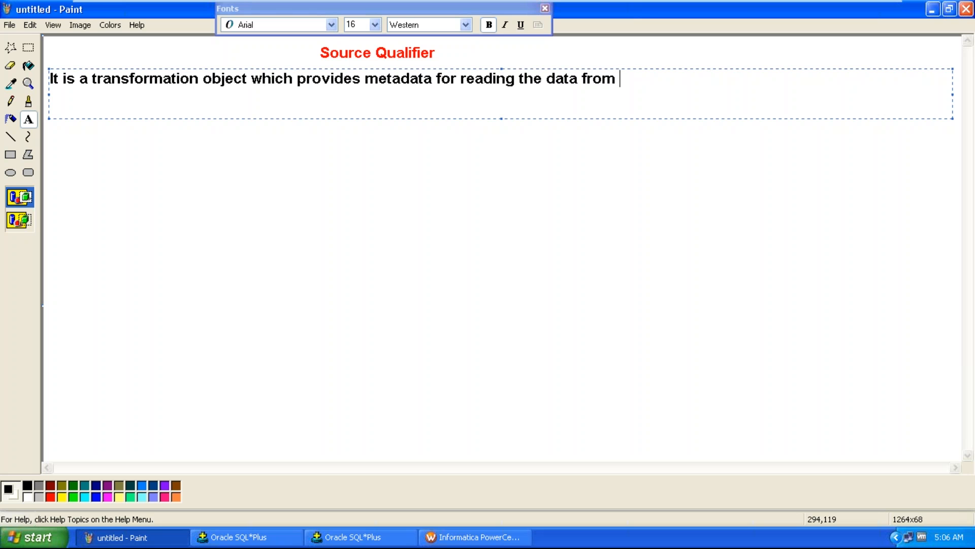
text(specified s)
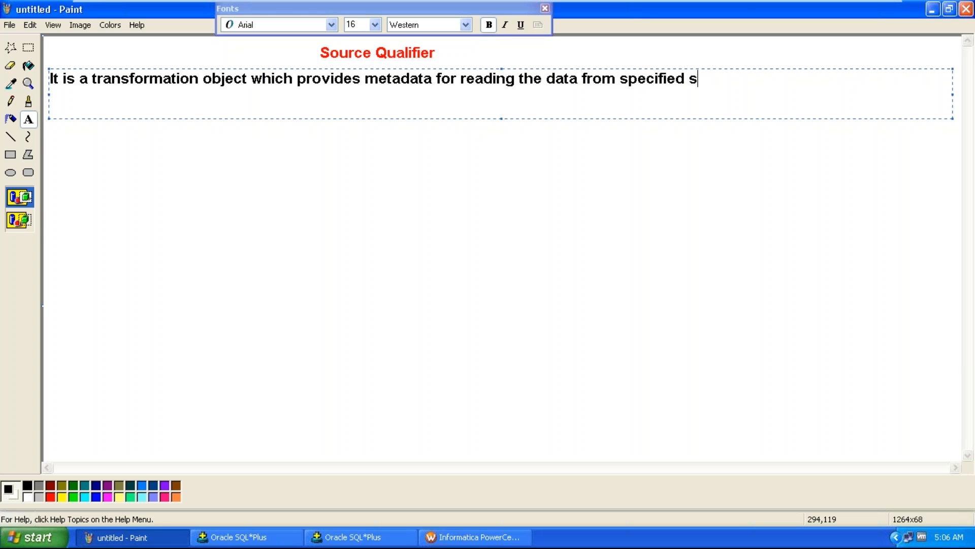
text(ource)
text( object)
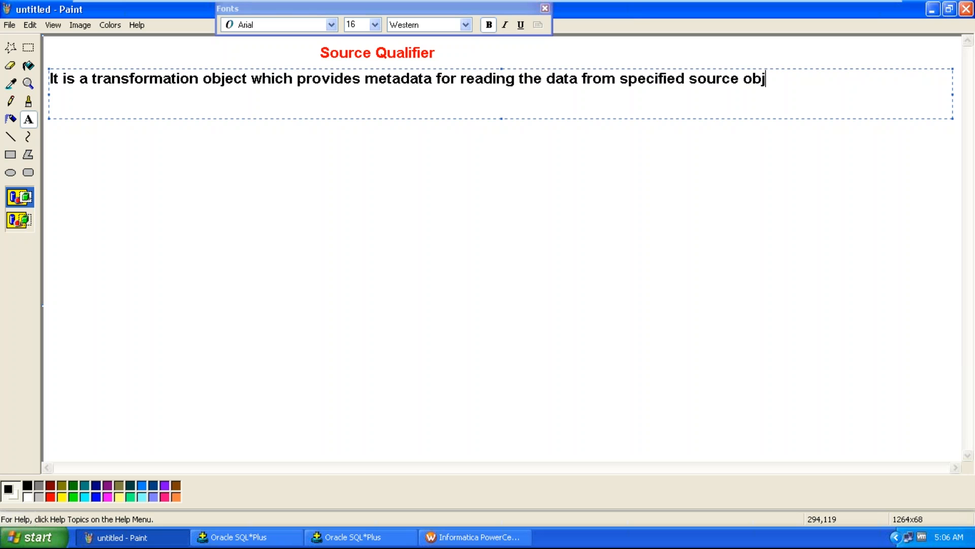
text(.)
In SQL*Plus, run the query select empno,ename,sal from src_emp;
click(277, 538)
text(select empno,ename,sal from src-emp)
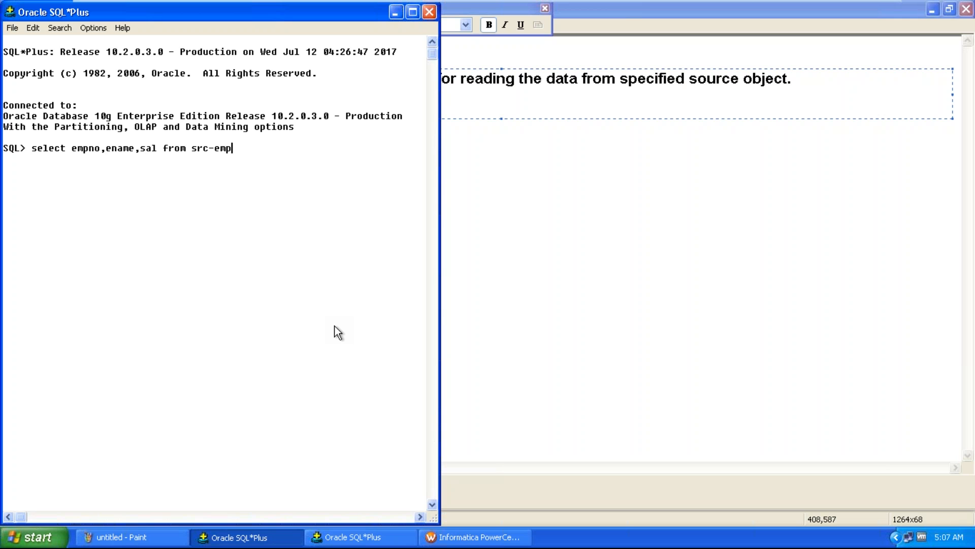
key(BackSpace)
key(BackSpace)
key(BackSpace)
text(_emp)
drag(71, 149, 235, 150)
click(240, 157)
text(;)
key(Return)
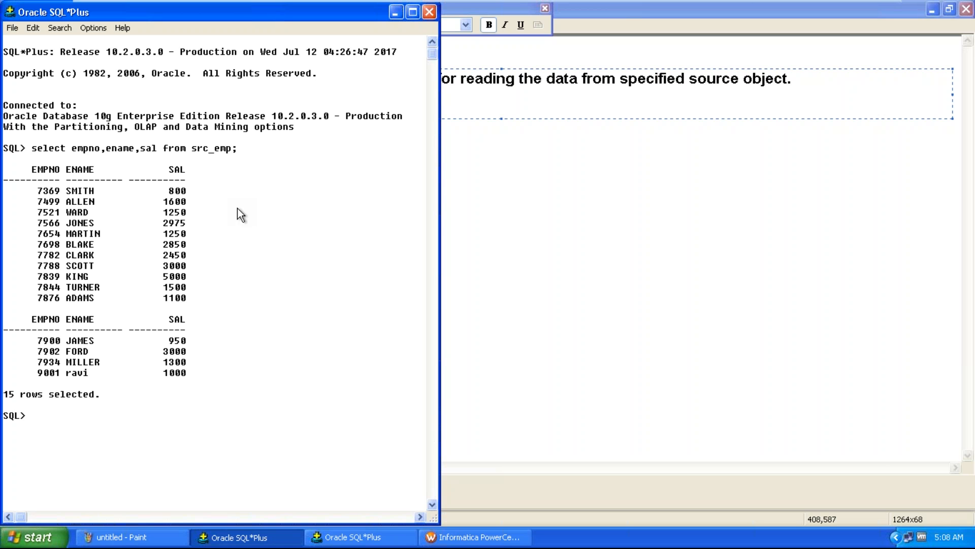
Highlight the query text and the word 'metadata' in the definition for explanation
drag(32, 148, 231, 152)
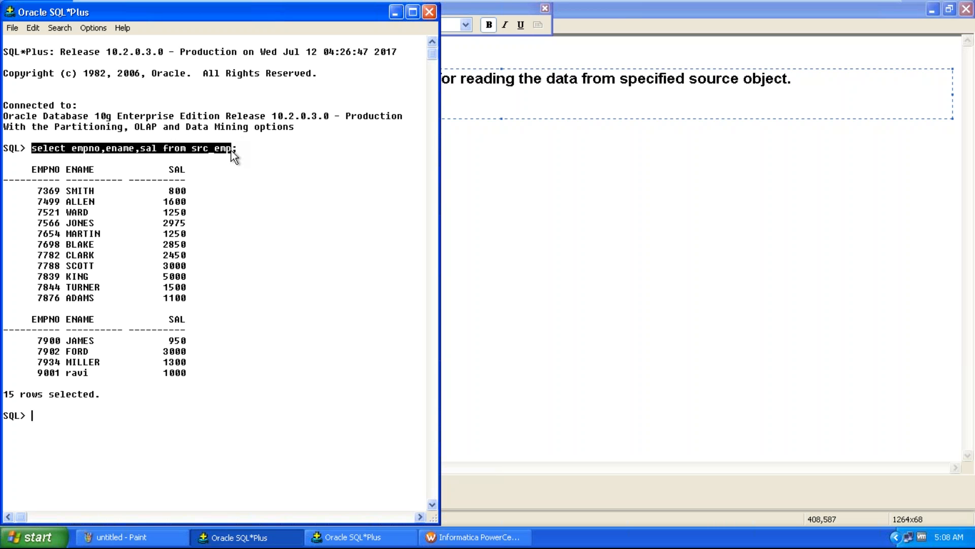
click(484, 79)
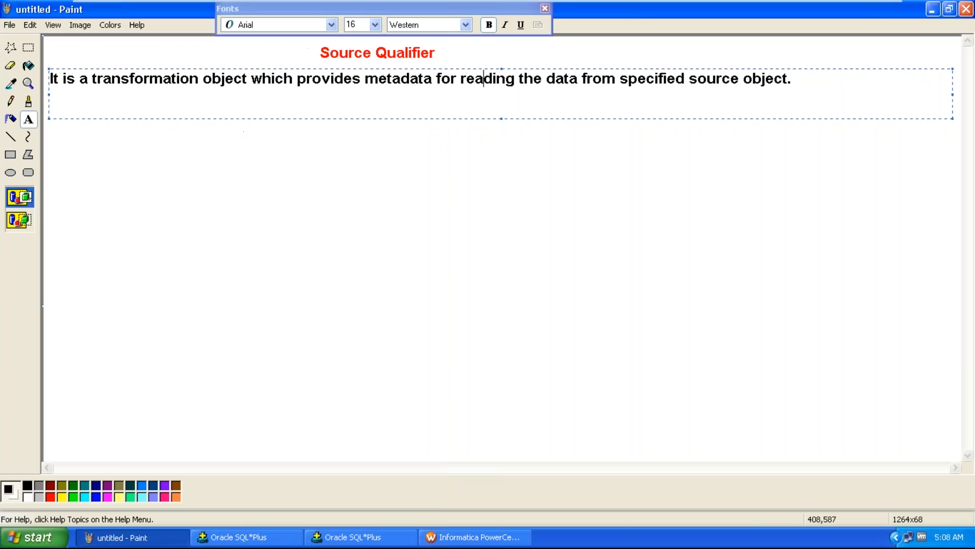
drag(365, 79, 431, 85)
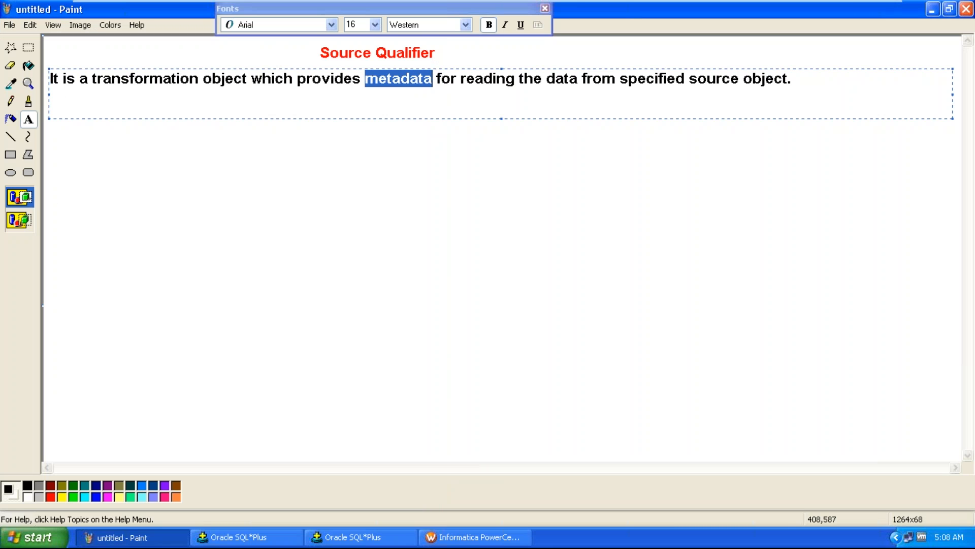
click(629, 78)
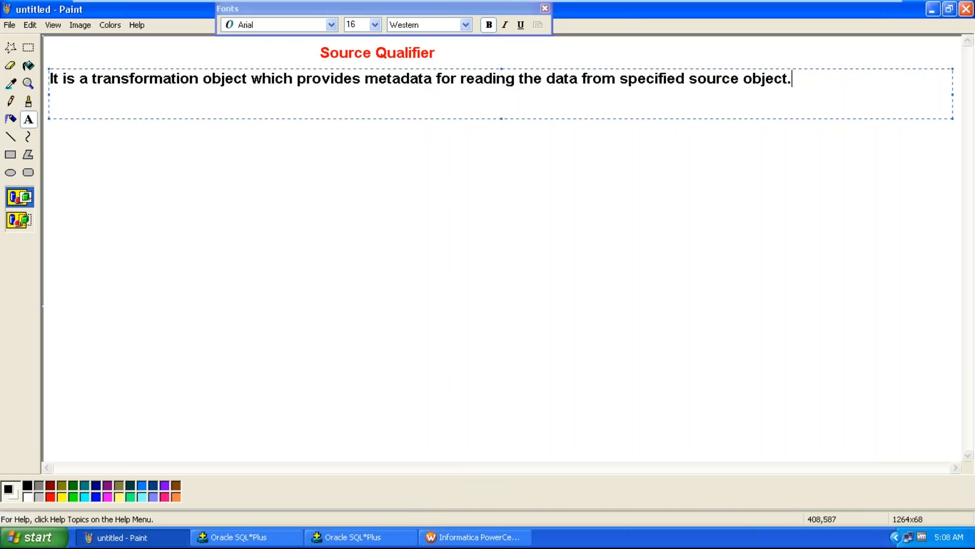
Add a line: 'i.e. Source qualifier provides a "SELECT" statement if source is a database table.'
key(Return)
key(Return)
text(i.e.  Source qualifier proi)
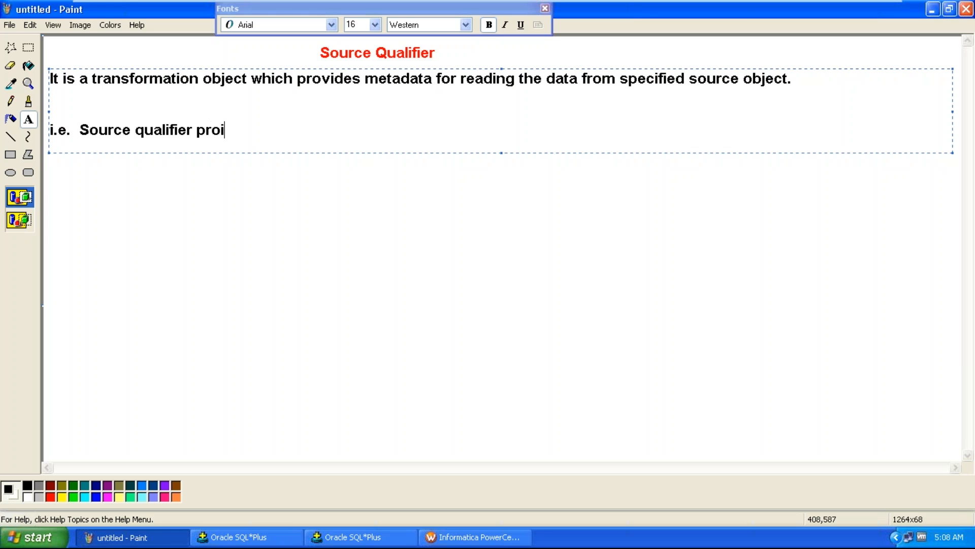
key(BackSpace)
text(vides a "S)
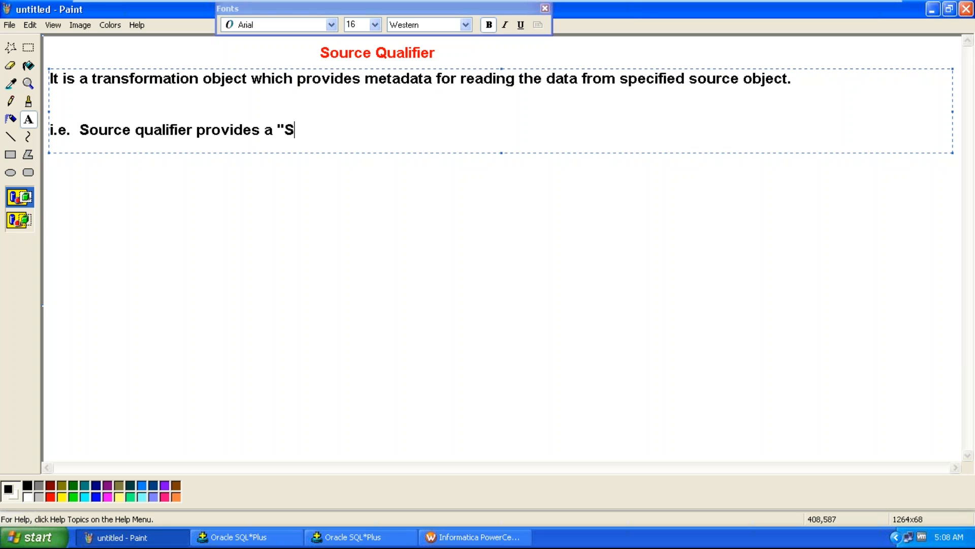
text(ELECT" statement if )
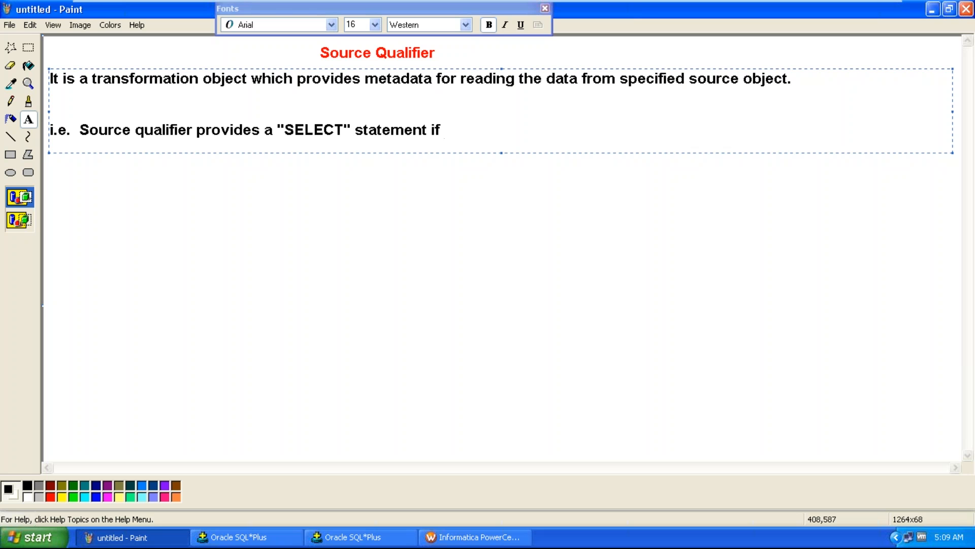
text(source is a )
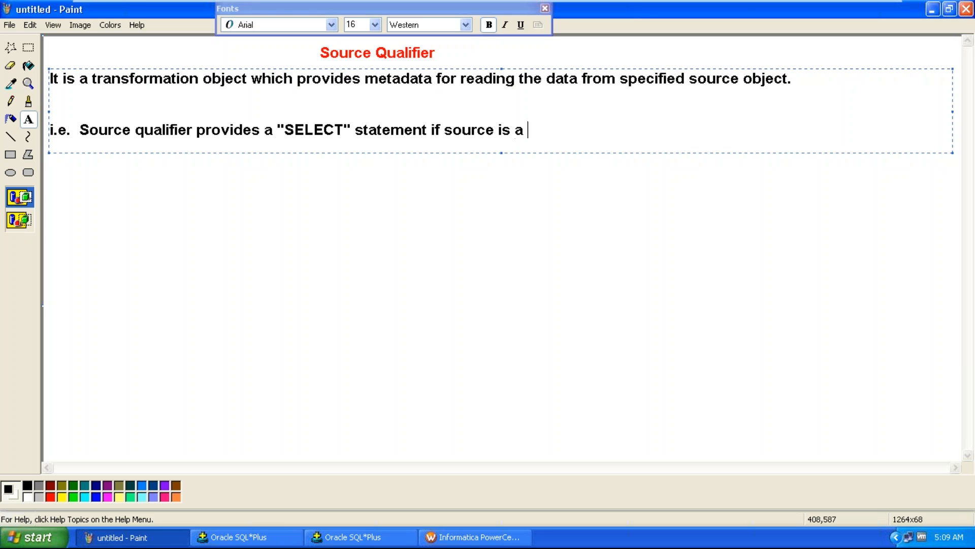
text(database)
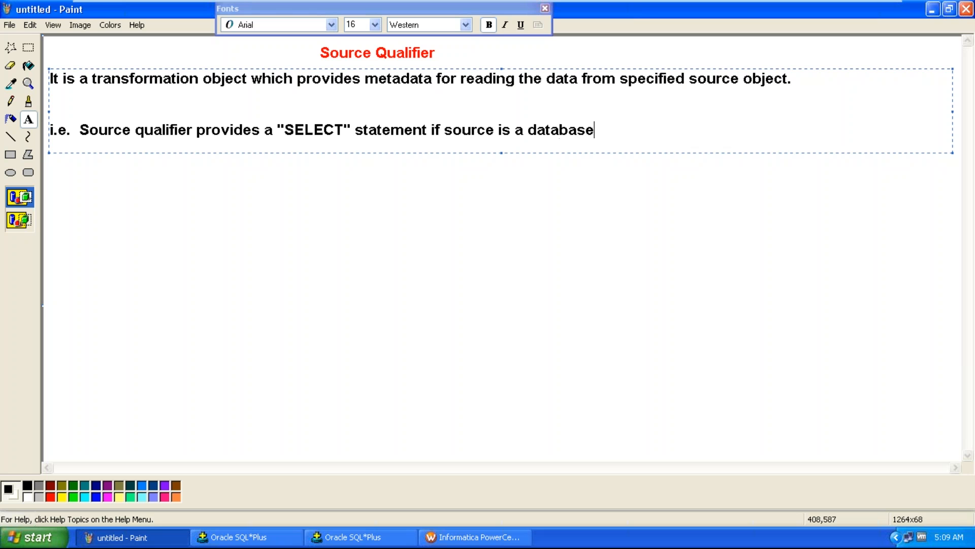
text( table.)
Start a new line beginning with 'Source Qualifier'
key(Return)
text(It its)
key(BackSpace)
key(BackSpace)
key(BackSpace)
text(tran)
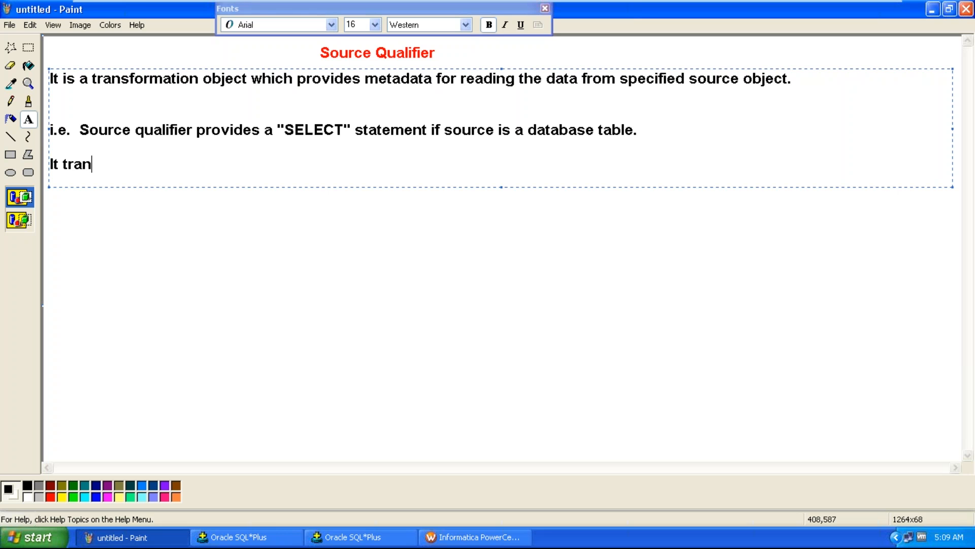
key(Home)
text(S)
key(shift+End)
text(ource Qu)
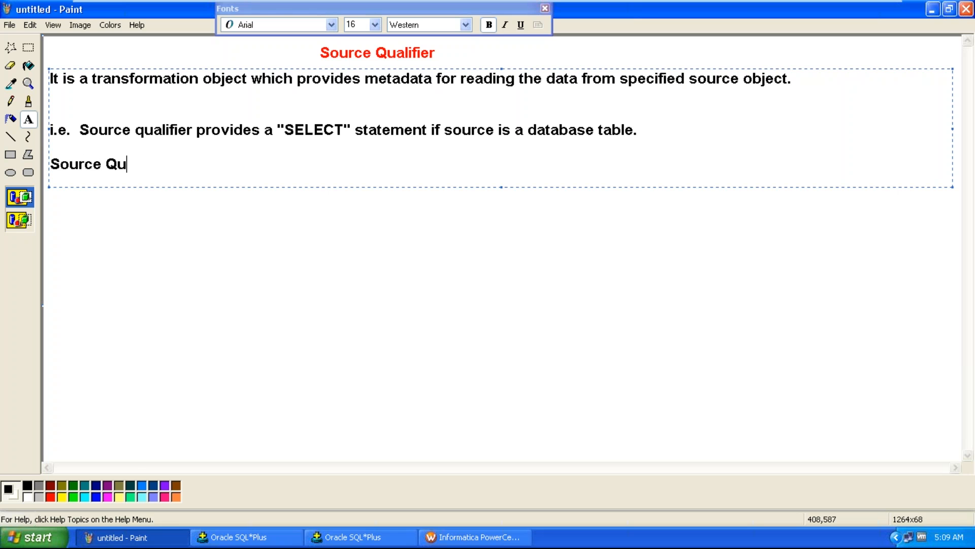
text(alifier transforms )
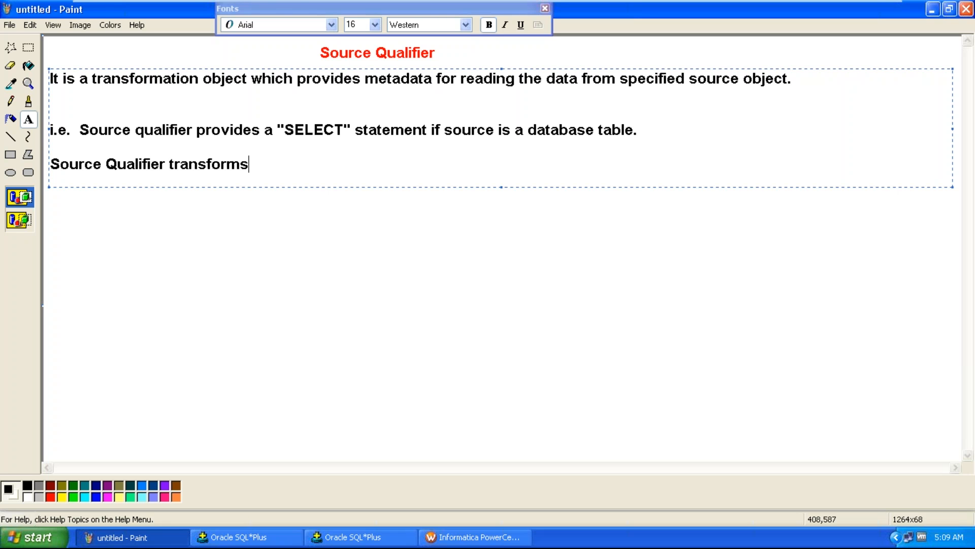
text(the sou)
text(rce)
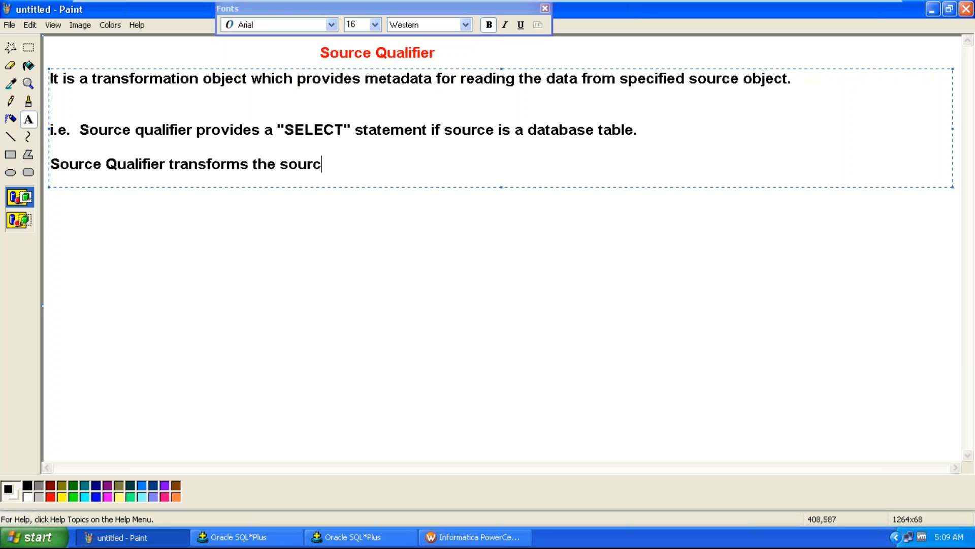
text( object col)
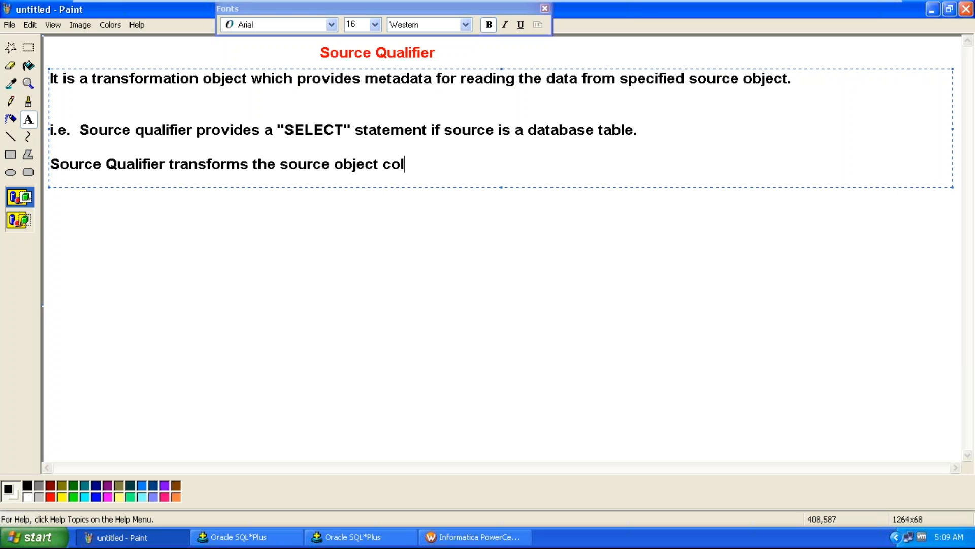
text(umn data type)
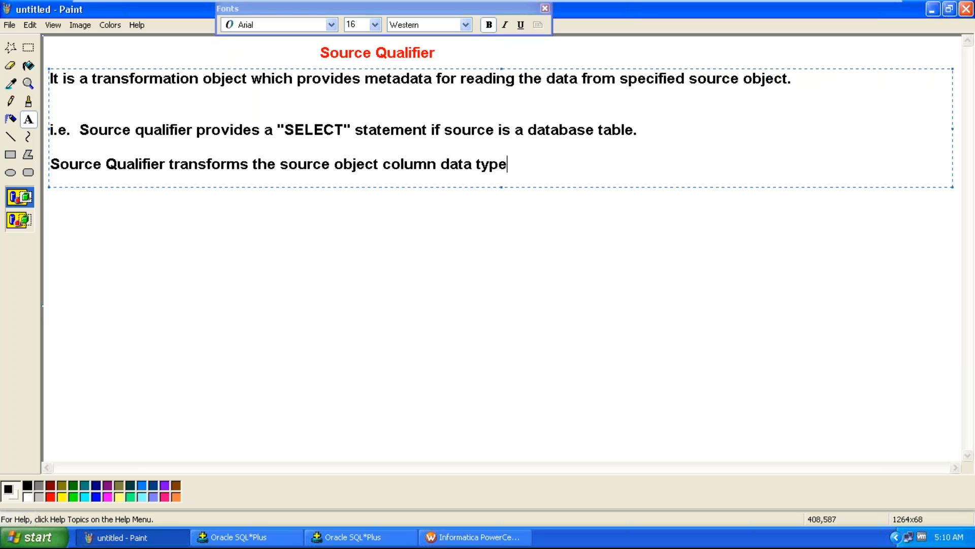
text(s  to informa)
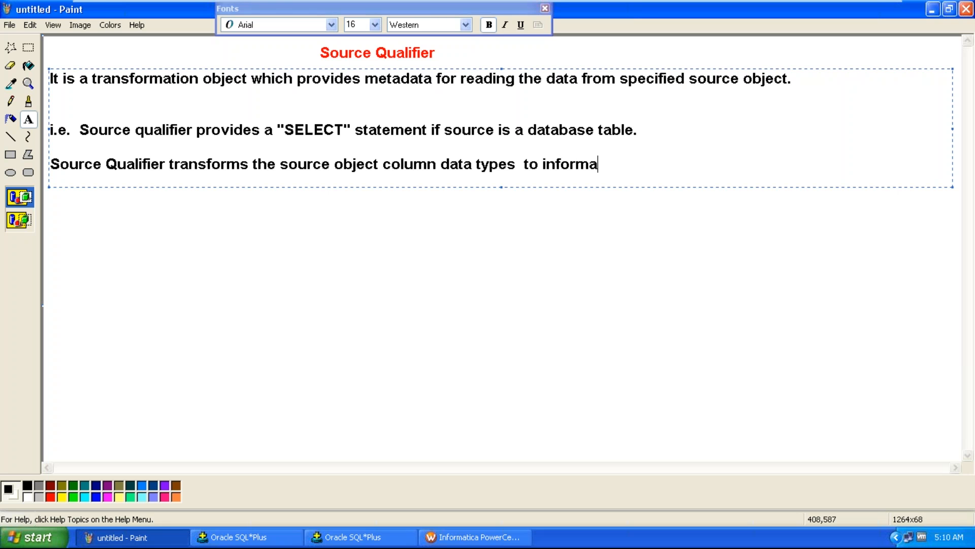
text(tica data types.)
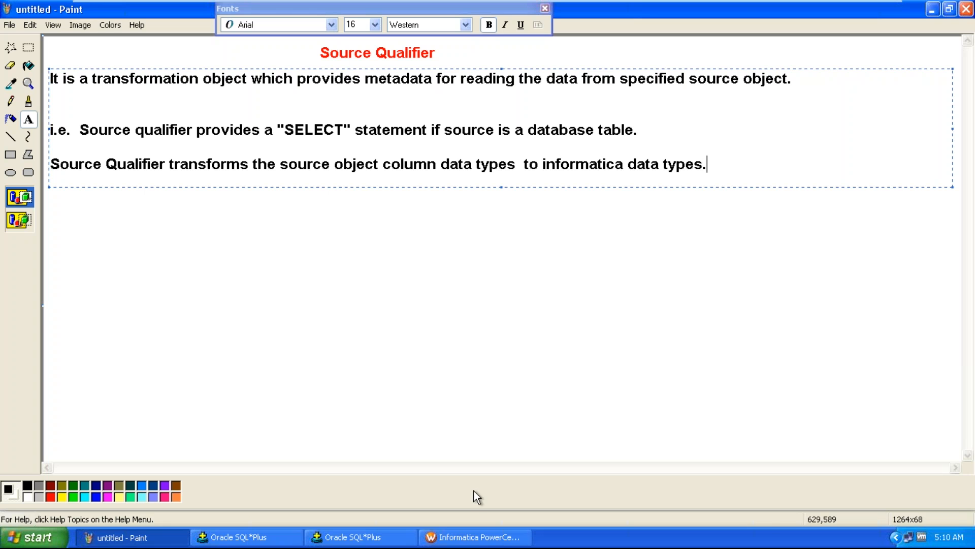
Close the Informatica PowerCenter Workflow Manager window
click(475, 537)
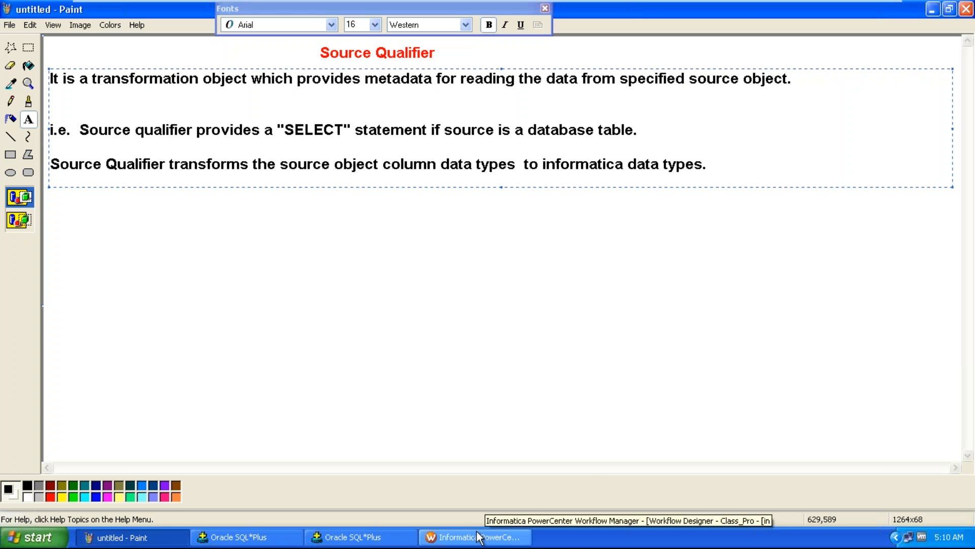
click(966, 10)
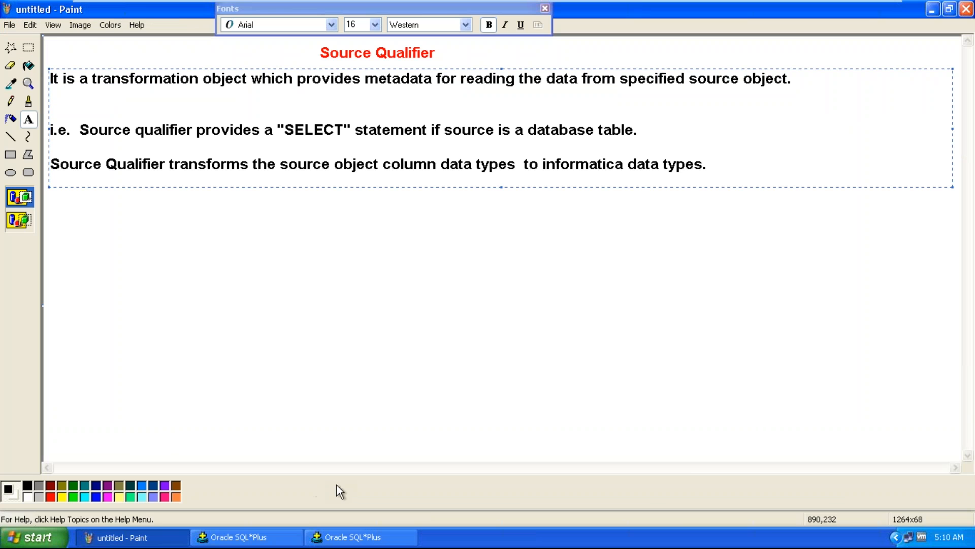
Open PowerCenter Designer from the desktop and connect to the info_repository repository
key(super+d)
click(81, 302)
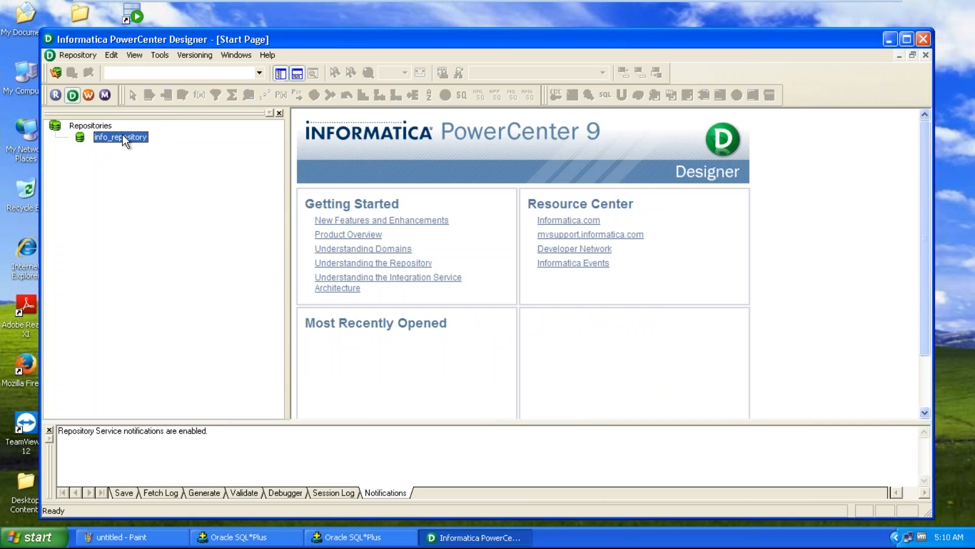
right_click(132, 138)
click(169, 178)
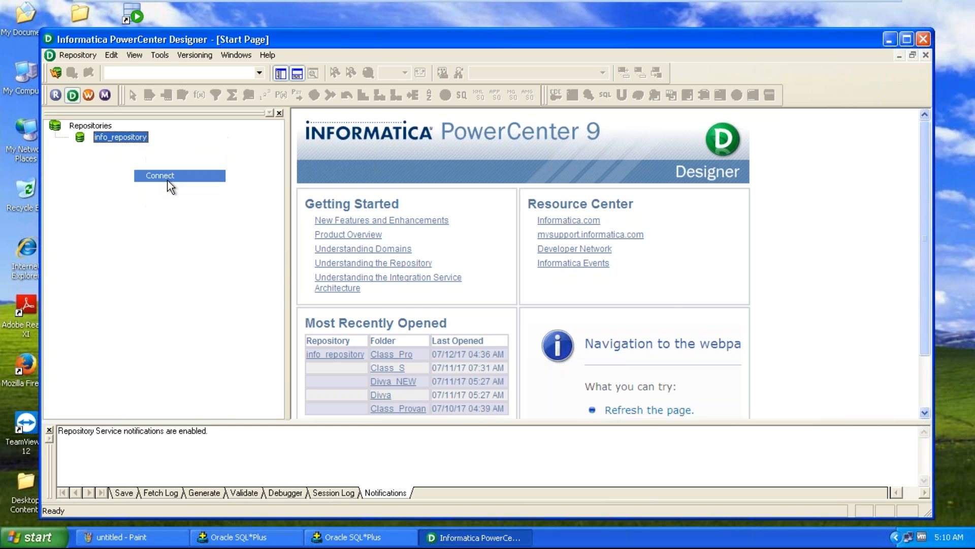
Enter the repository password to connect, and open the Class_Pro folder with its mapping
key(Tab)
text(admin)
key(Return)
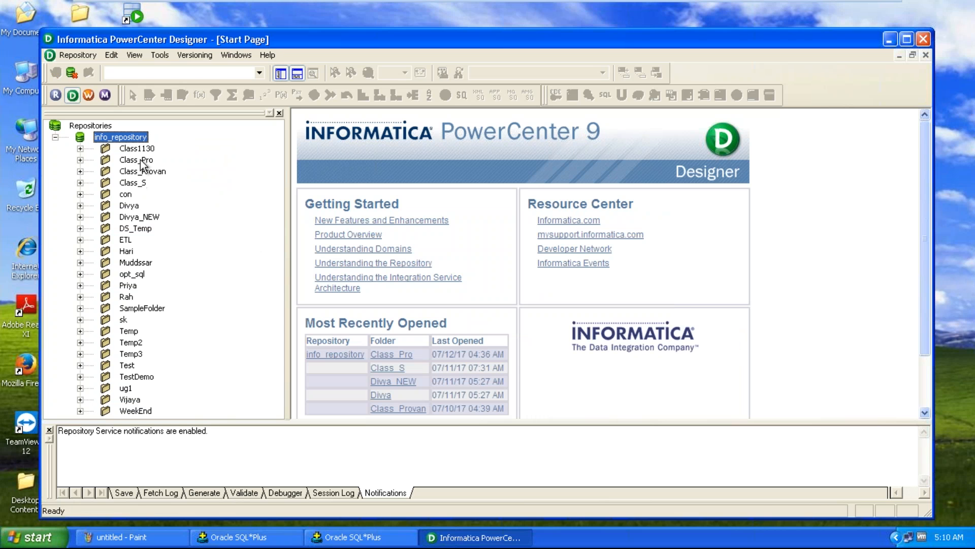
double_click(137, 159)
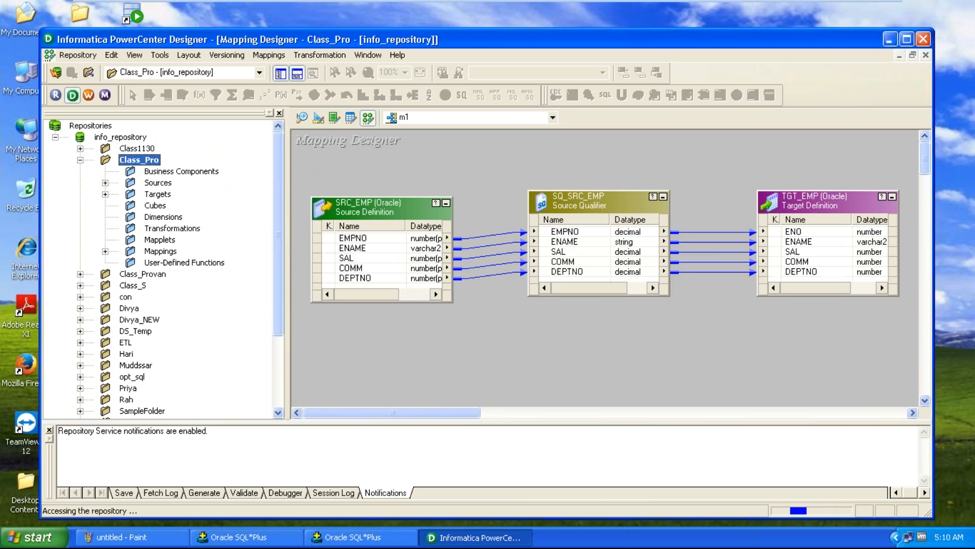
Move the SQ_SRC_EMP Source Qualifier to the right and widen the SRC_EMP source definition to show column lengths
drag(601, 206, 661, 204)
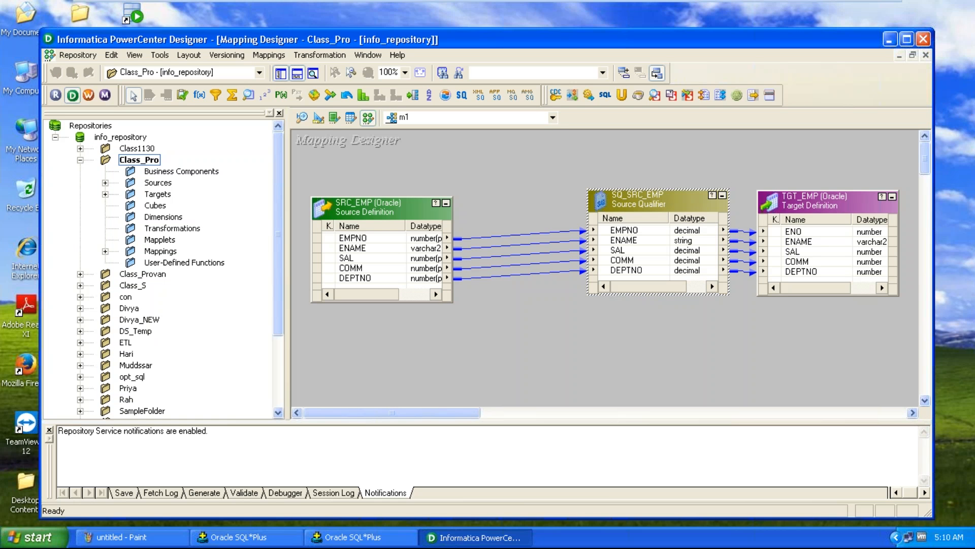
drag(452, 303, 528, 348)
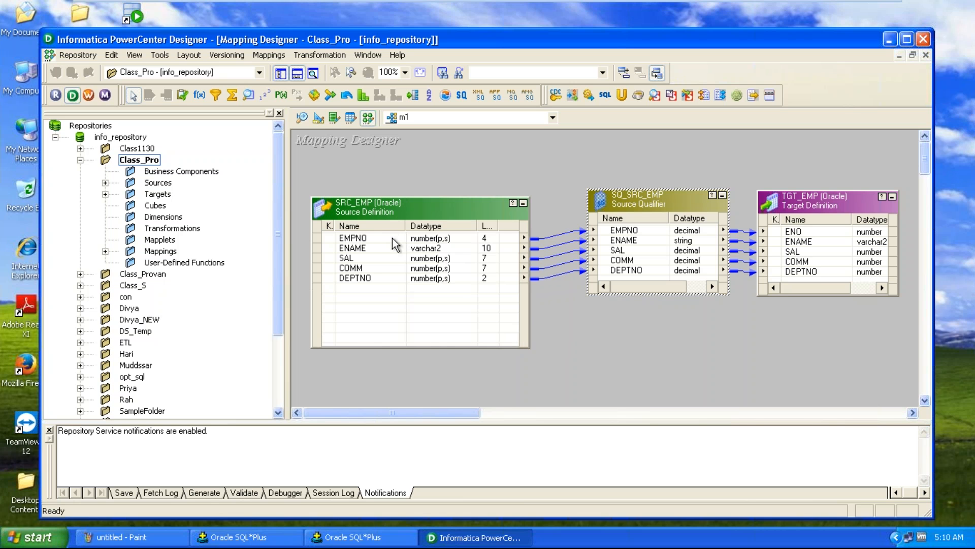
Inspect the SRC_EMP source definition's ports, precision and data types in its edit dialog and table rows
click(378, 238)
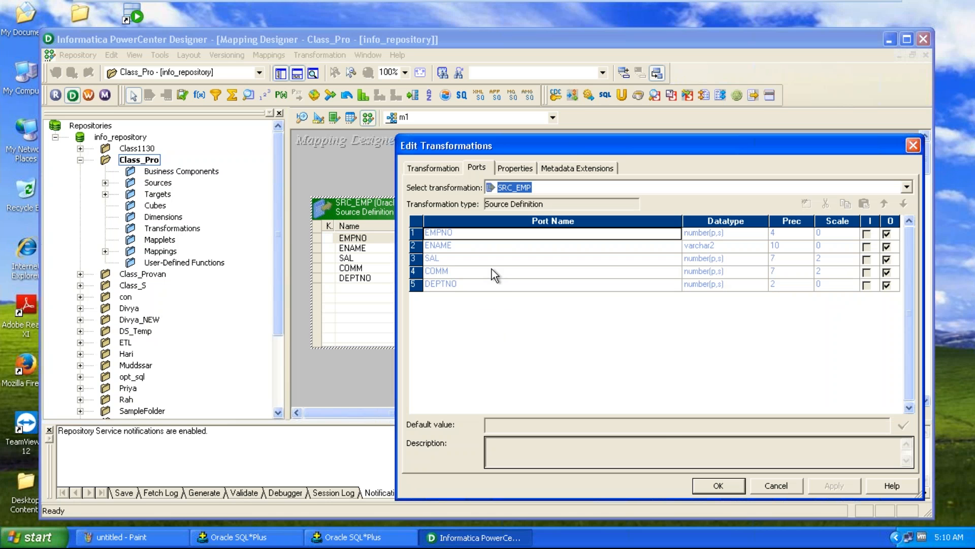
click(775, 493)
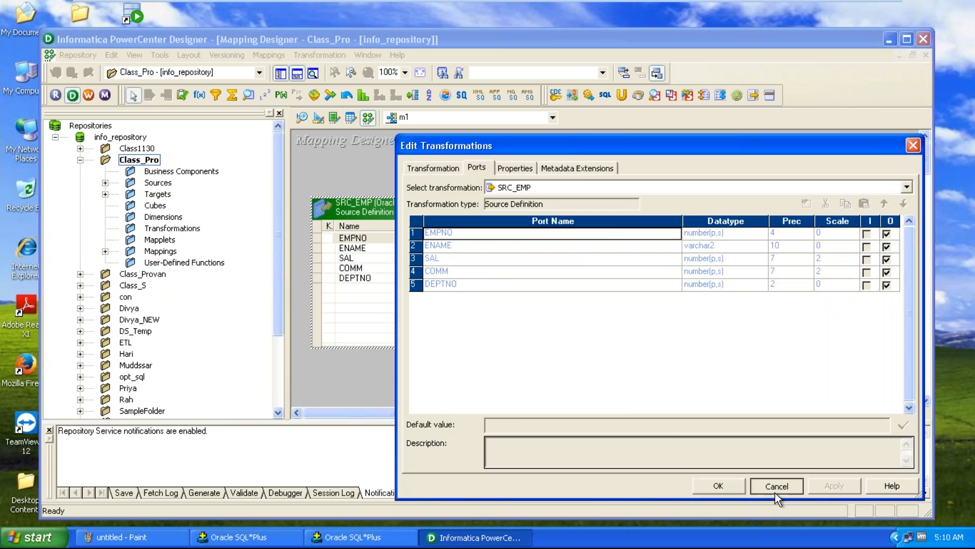
click(441, 249)
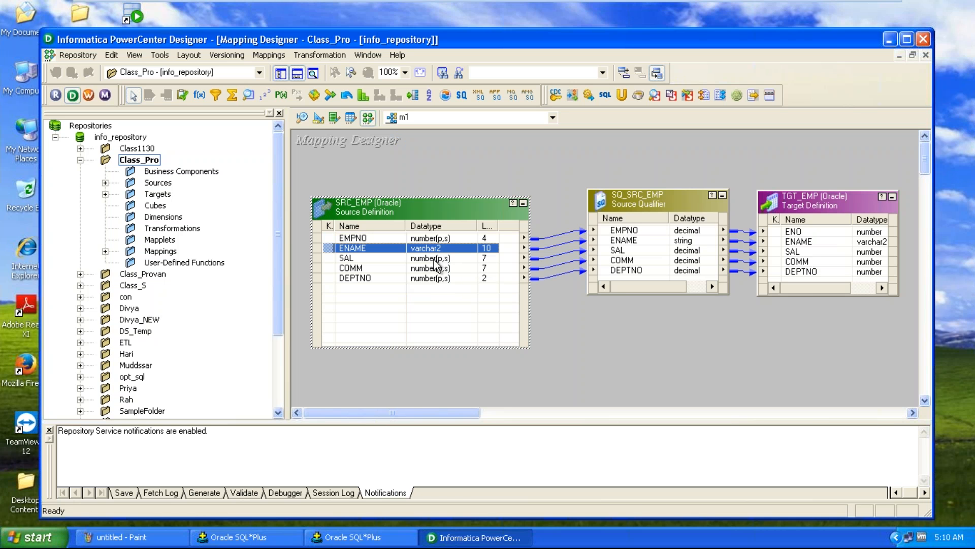
click(434, 259)
click(434, 268)
click(434, 278)
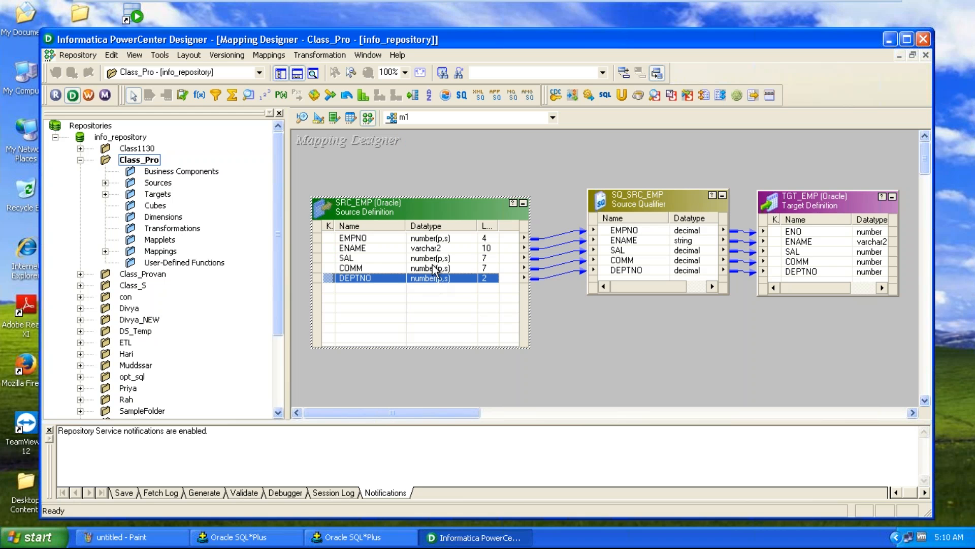
Switch to SQL*Plus and describe the src_emp table with 'desc src_emp;'
click(282, 538)
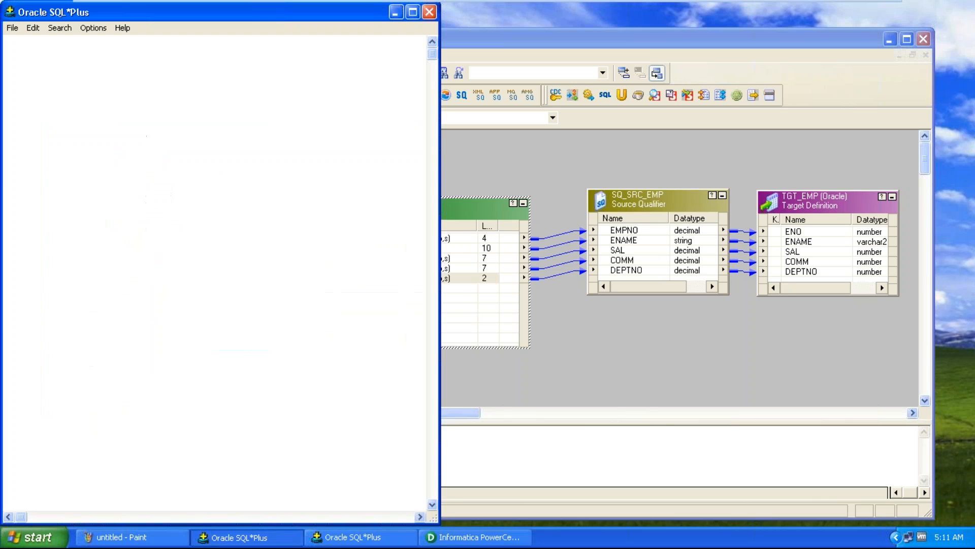
text(desc)
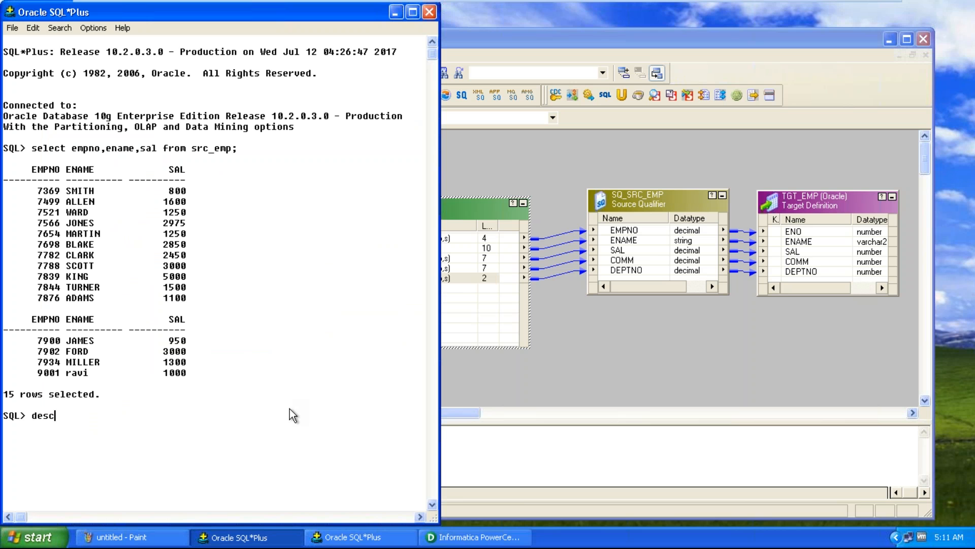
text( src-em)
key(BackSpace)
key(BackSpace)
key(BackSpace)
text(_emp;)
key(Return)
Place the Designer window beside SQL*Plus to compare the table's columns with the SRC_EMP source definition
click(636, 363)
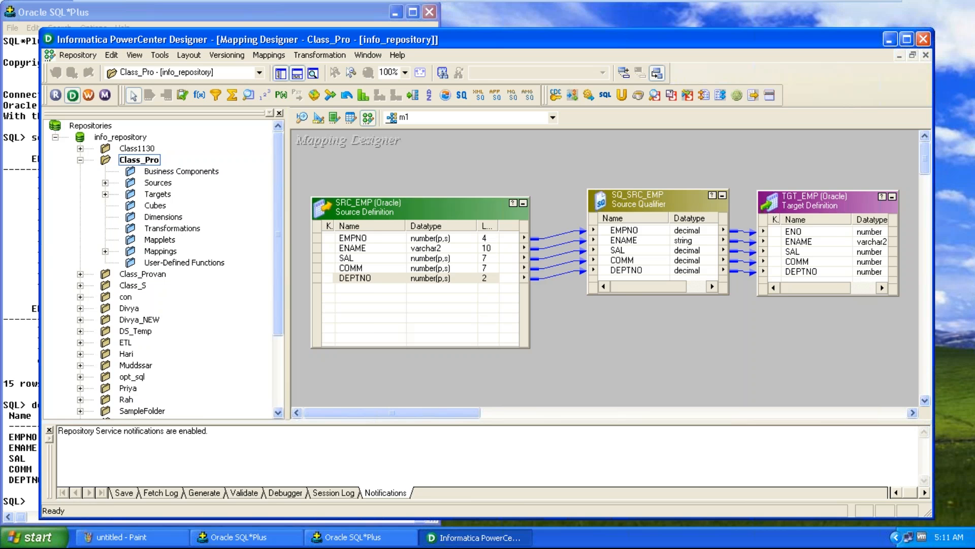
drag(41, 263, 330, 262)
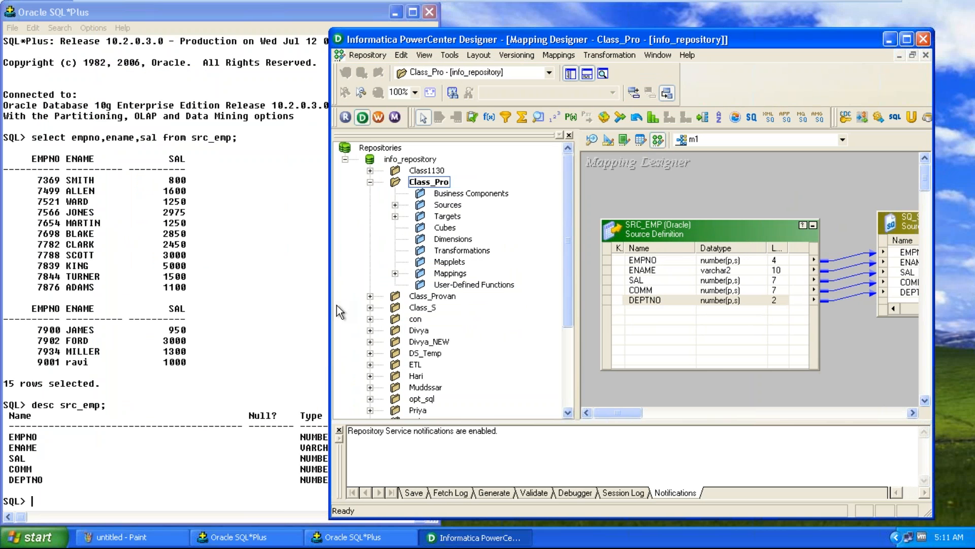
drag(329, 314, 414, 314)
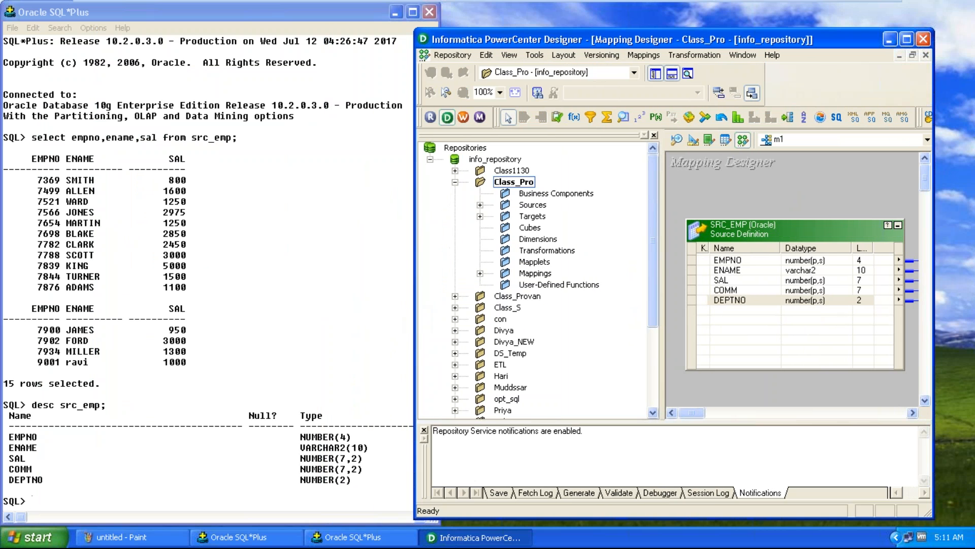
click(809, 263)
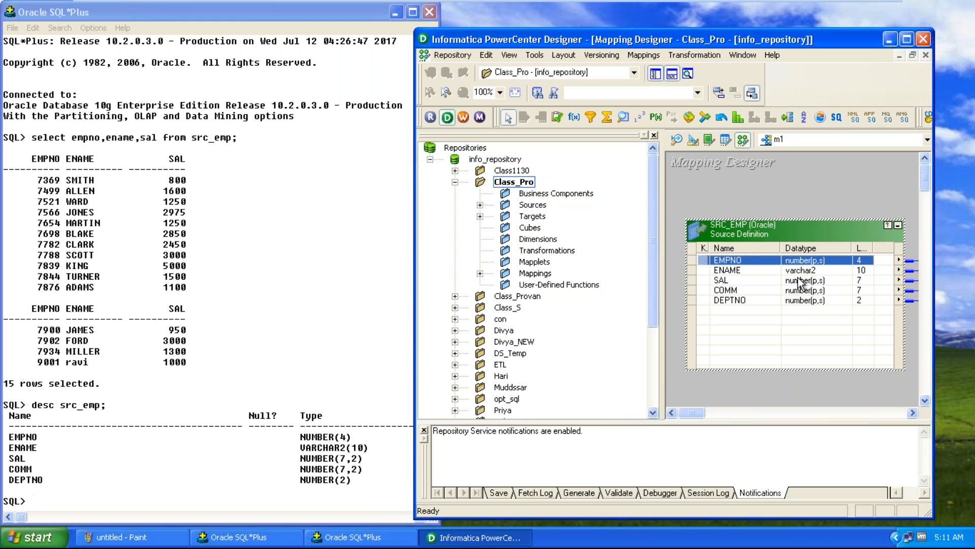
Maximize Designer and examine the data types of the SQ_SRC_EMP Source Qualifier's ports
double_click(811, 38)
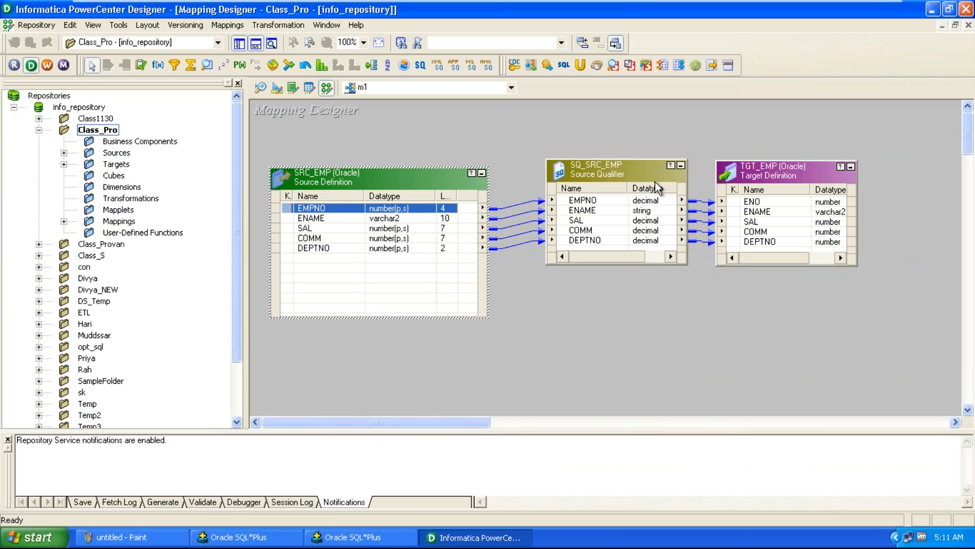
click(641, 202)
click(638, 211)
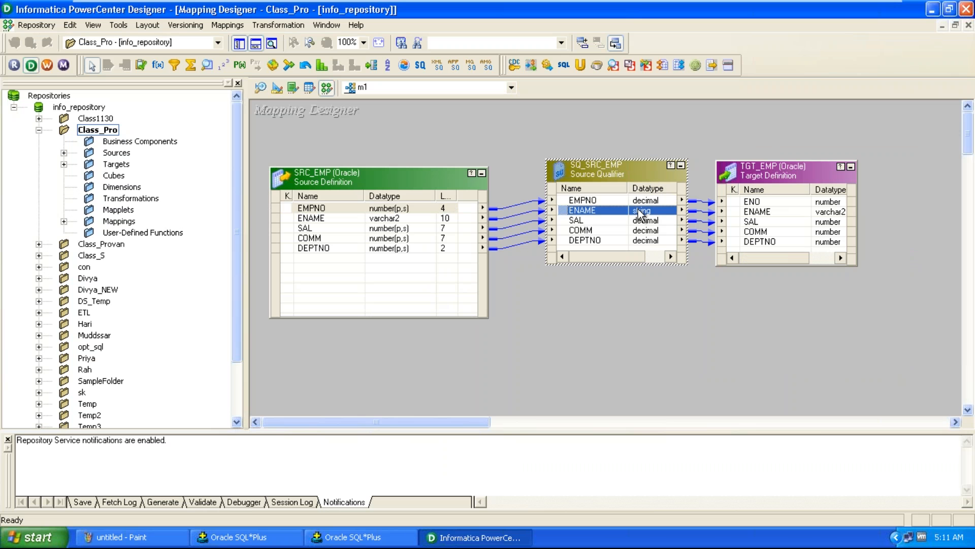
click(643, 221)
Move the TGT_EMP target and SQ_SRC_EMP objects, and compare the SAL port's data type in source and qualifier
drag(752, 177, 844, 167)
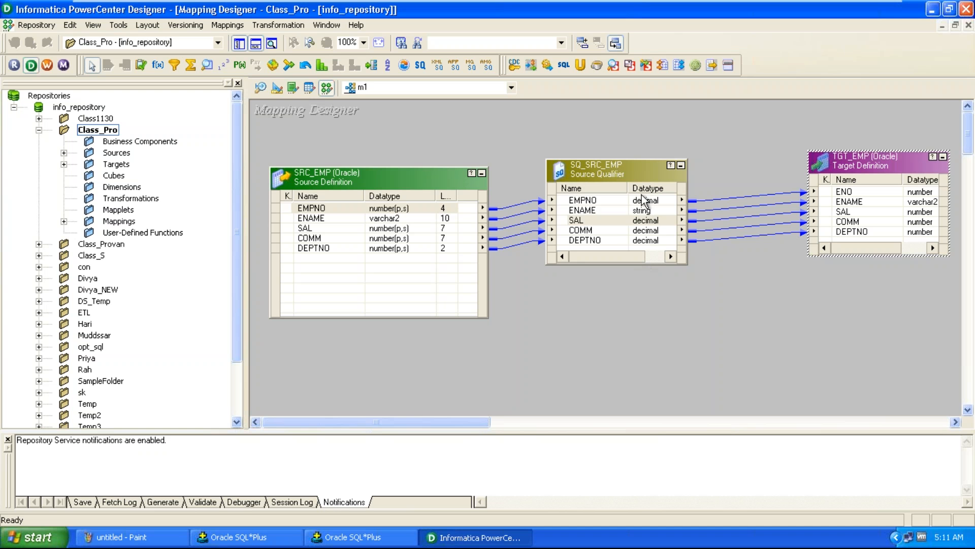
drag(635, 169, 633, 179)
click(401, 228)
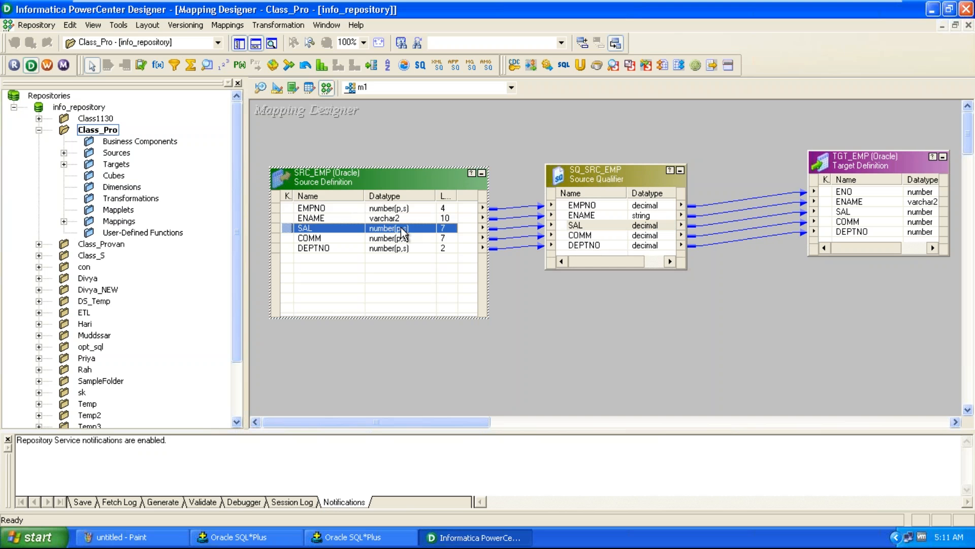
click(644, 230)
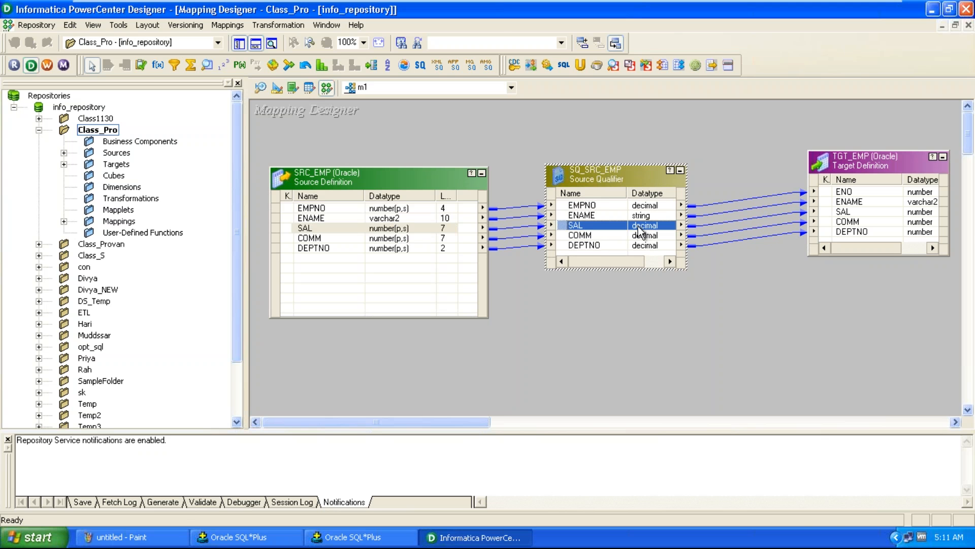
Switch to Paint and add a new line 'By default for any source one source qualifier object will be created'
click(164, 538)
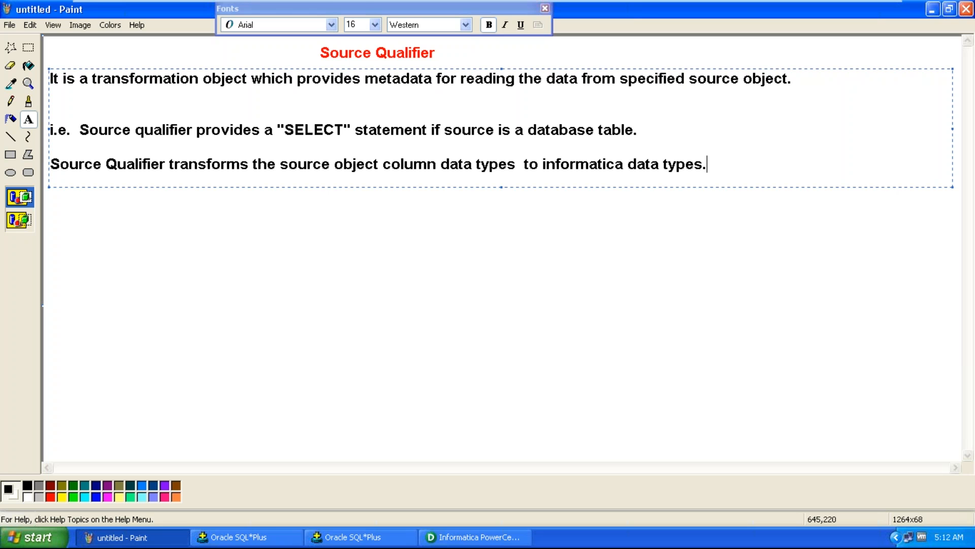
key(Return)
key(Return)
text(By default o)
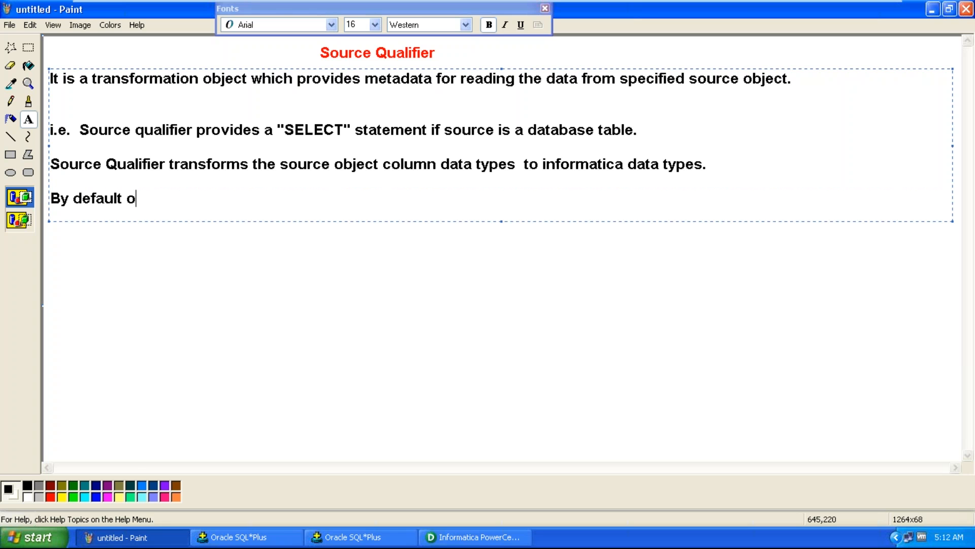
key(BackSpace)
text(for any source)
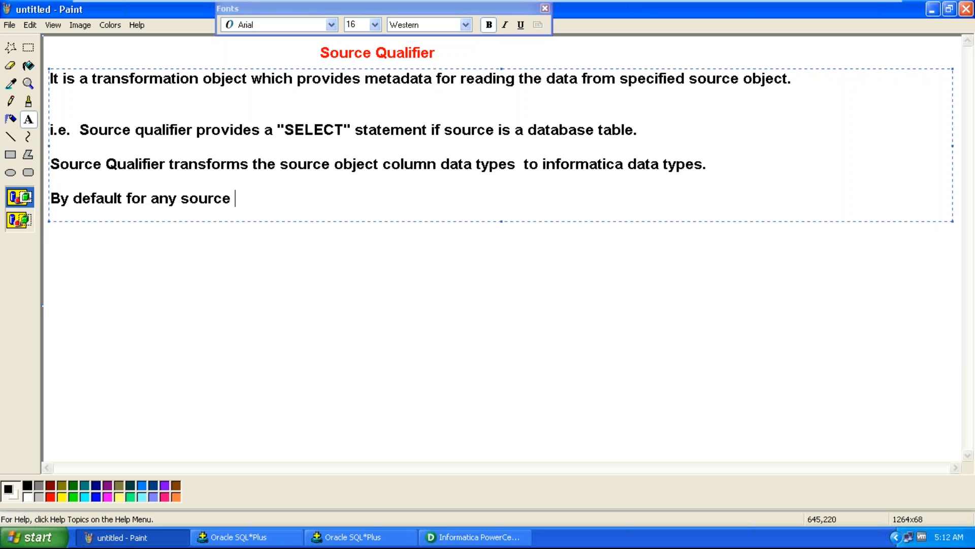
text( one source)
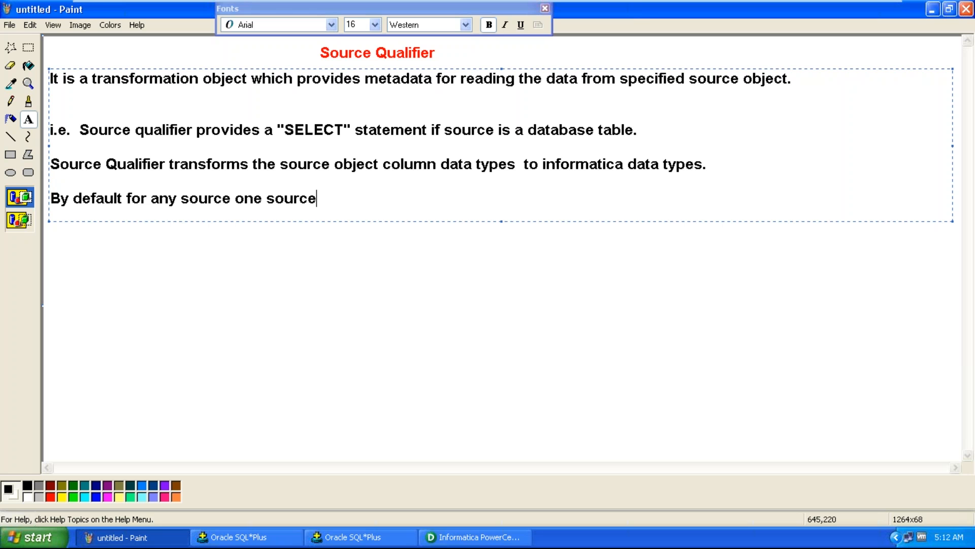
text( qualifier )
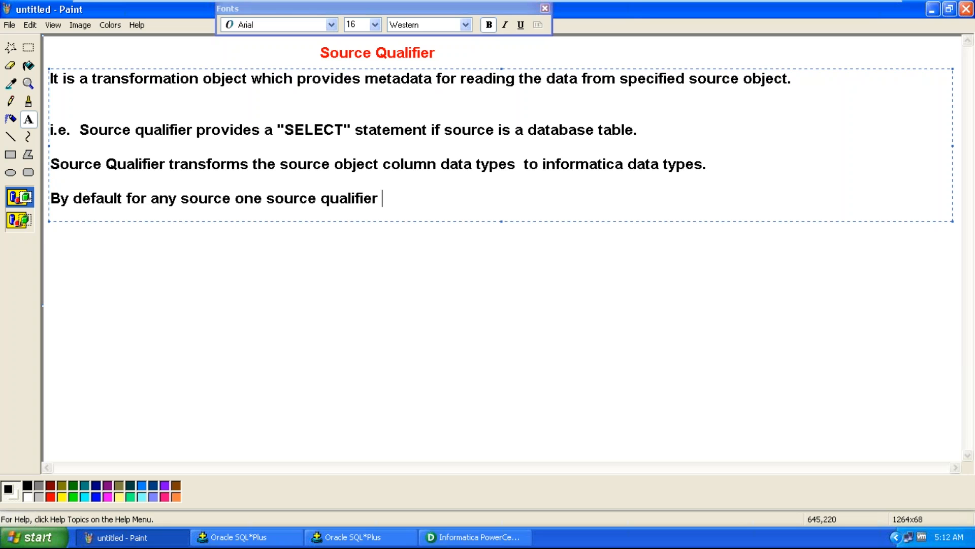
text(object wi)
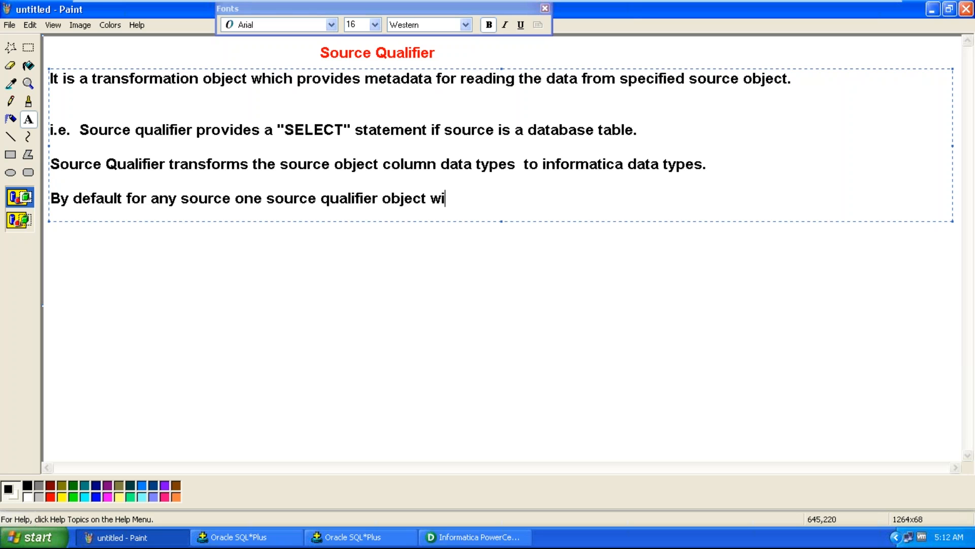
text(ll be created)
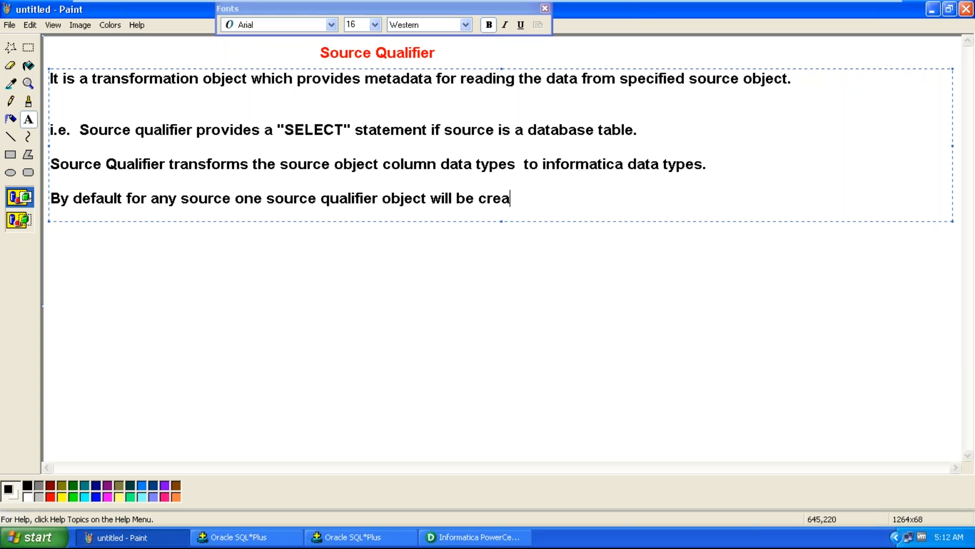
Add another line 'Source Qualifier is providing set of properties like:' and finish the text box
key(Return)
key(Return)
text(Source )
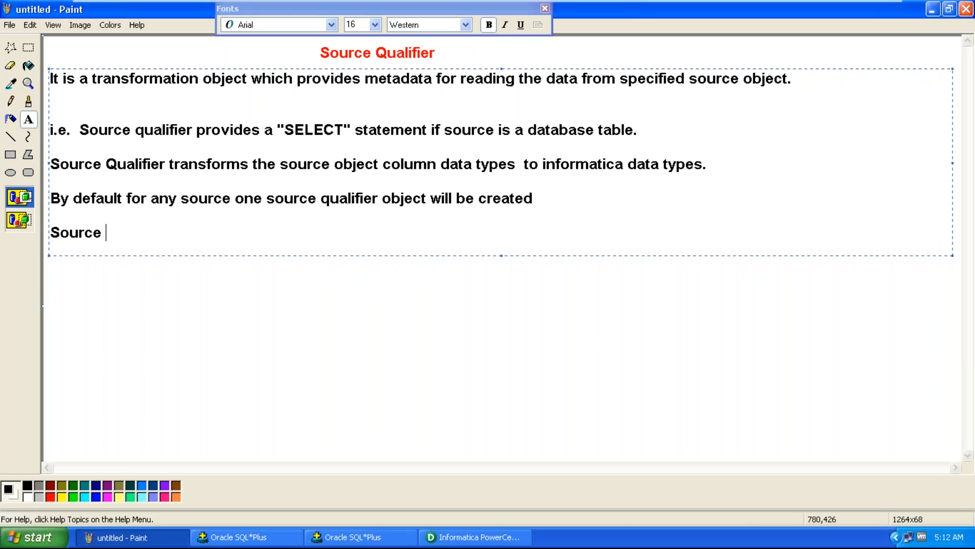
text(Qualifier )
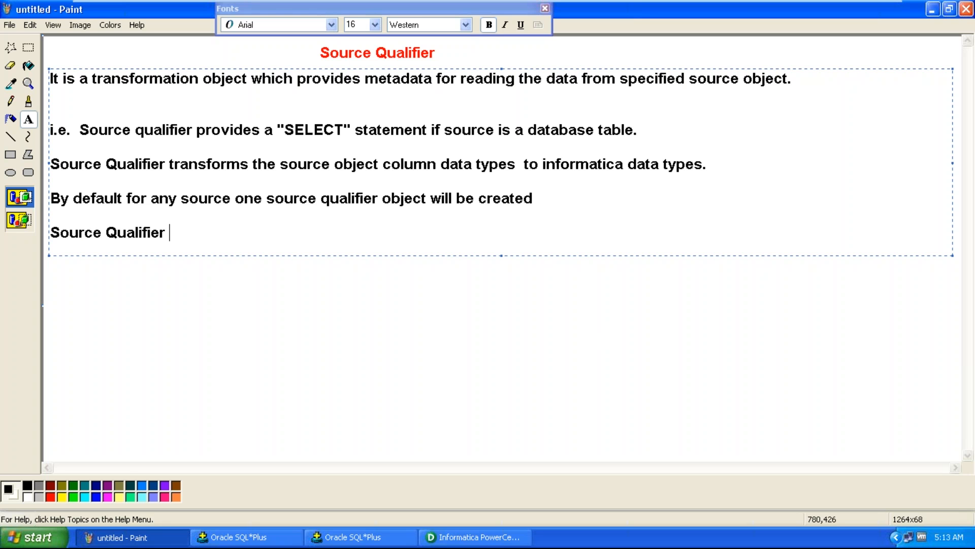
text(is providing )
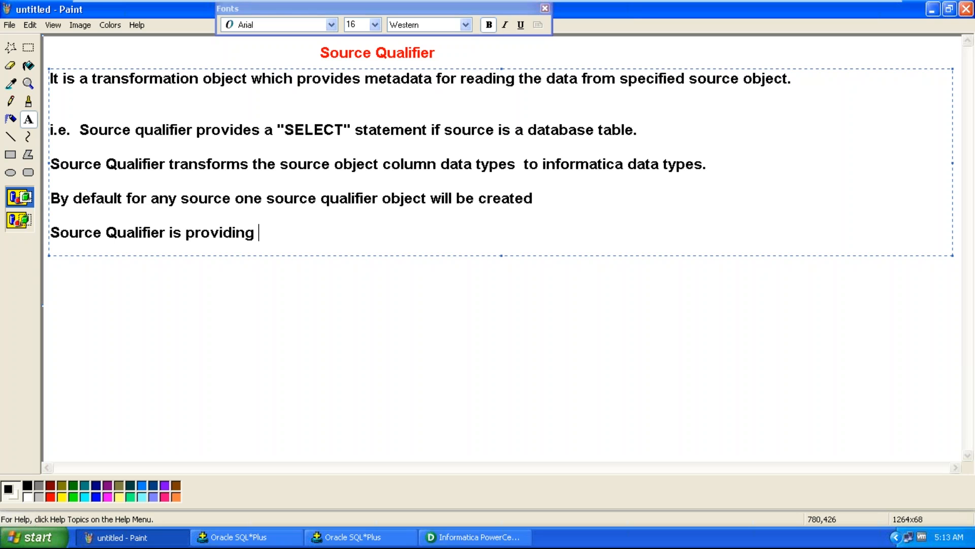
text(set of properties )
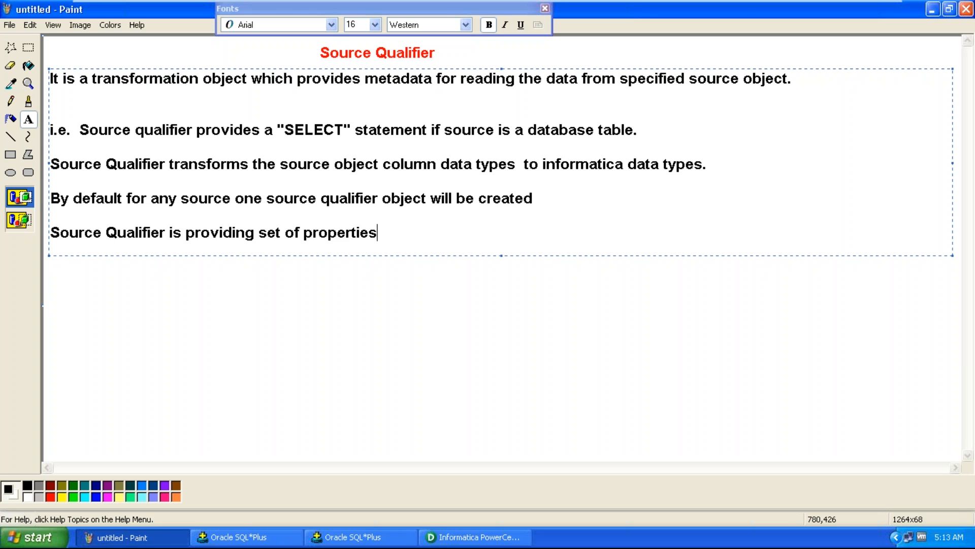
text(like:)
click(508, 352)
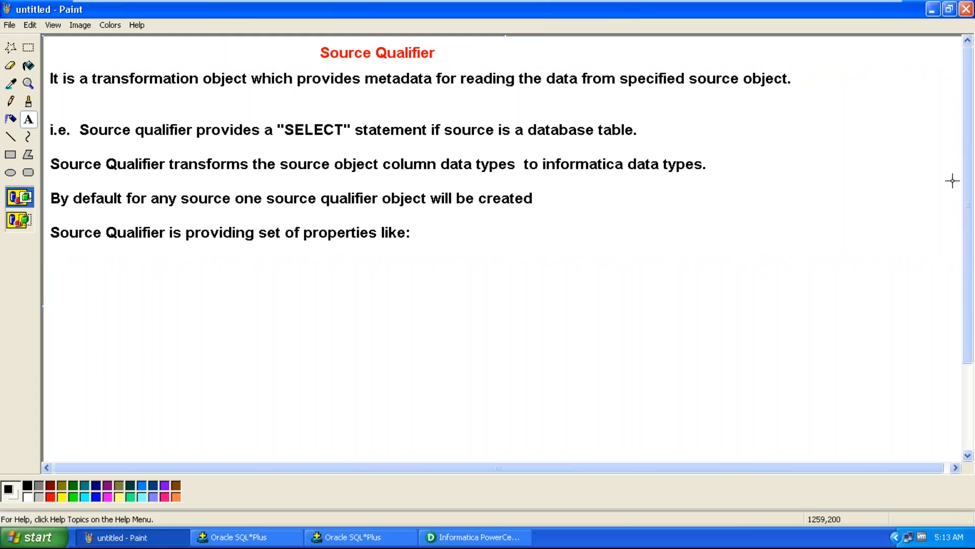
Create a new text box below the notes and add item '1 Distinct' described as 'it provides distinct output records'
drag(968, 202, 972, 286)
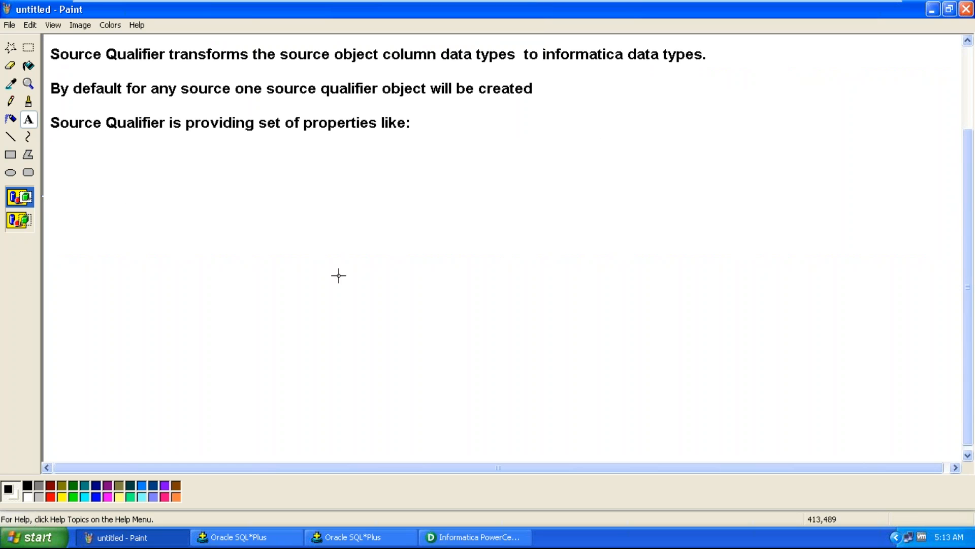
drag(52, 134, 963, 448)
text(1))
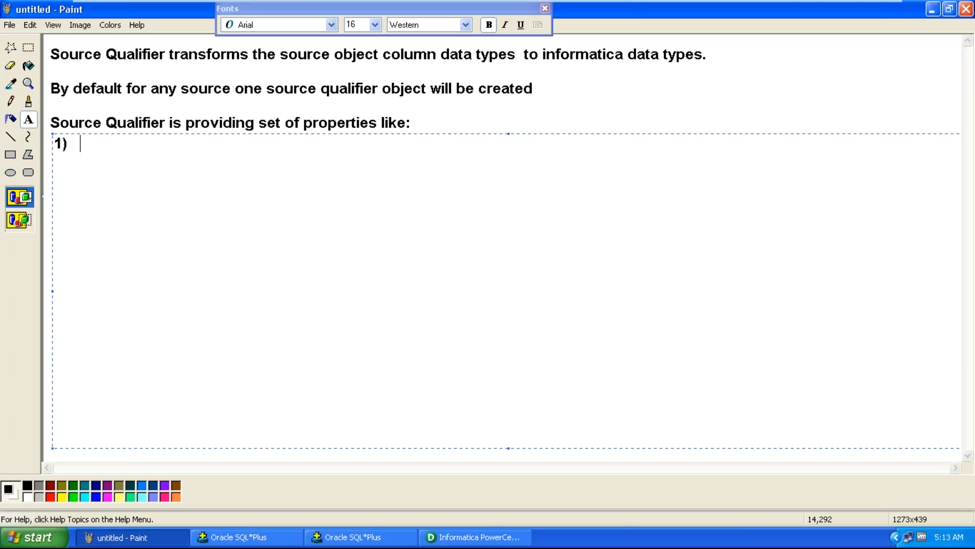
key(BackSpace)
key(BackSpace)
text(Distinct)
text(i)
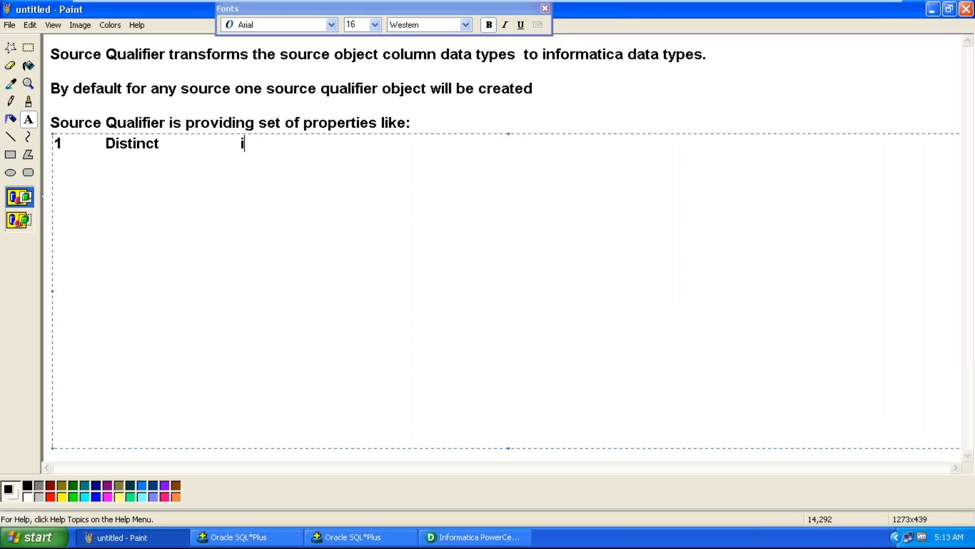
text(t provides di)
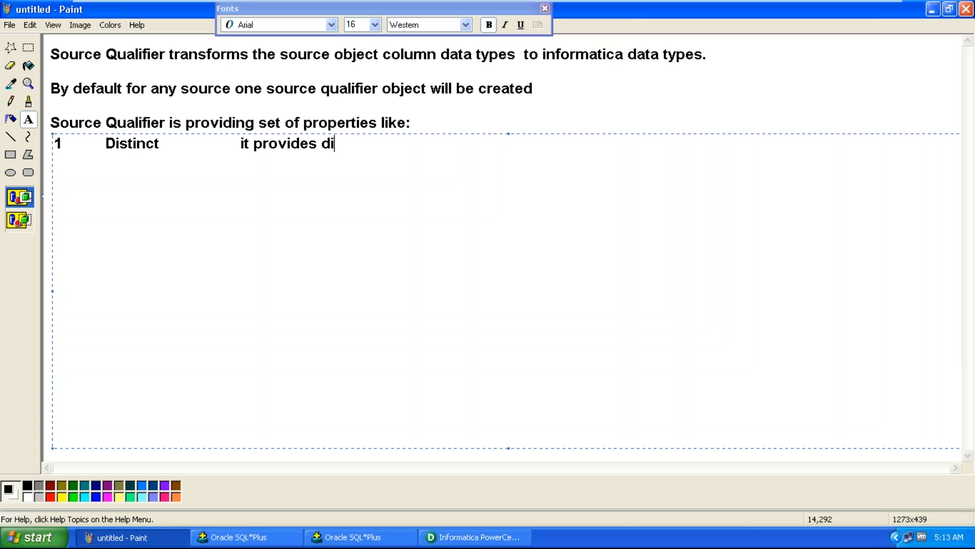
text(stinct output records)
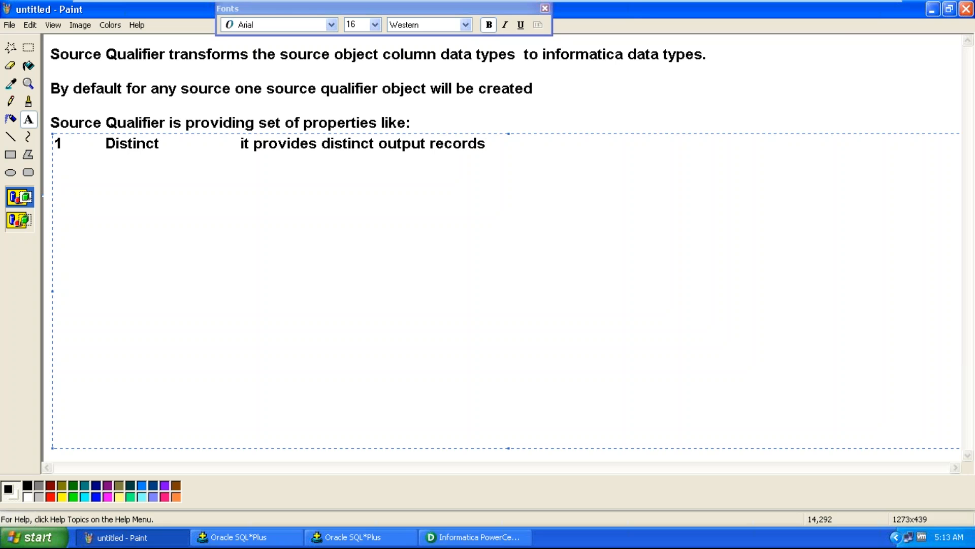
Add item '2 Source Filter' described as 'it is used to restrict unwanted records by providing a condition'
key(Return)
text(2        Source Fil)
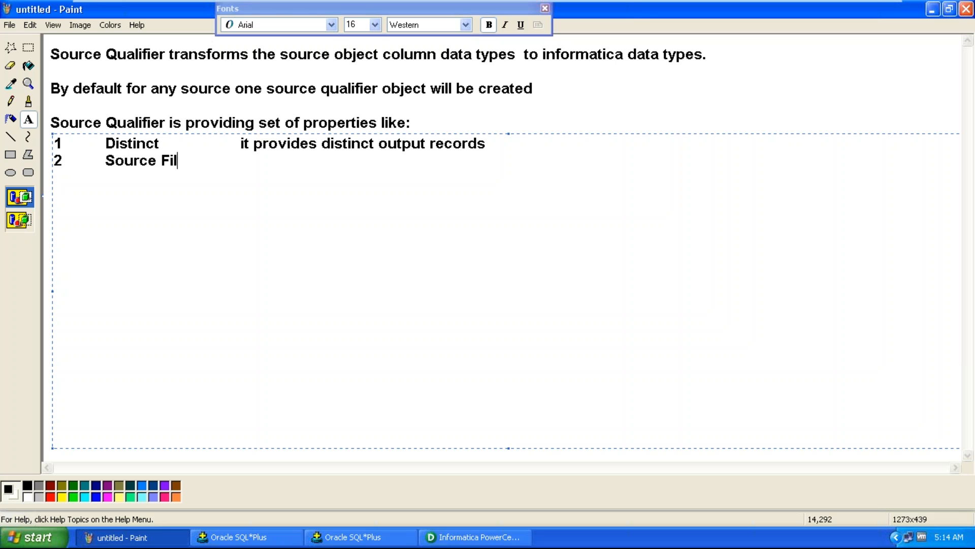
text(ter         it is used to )
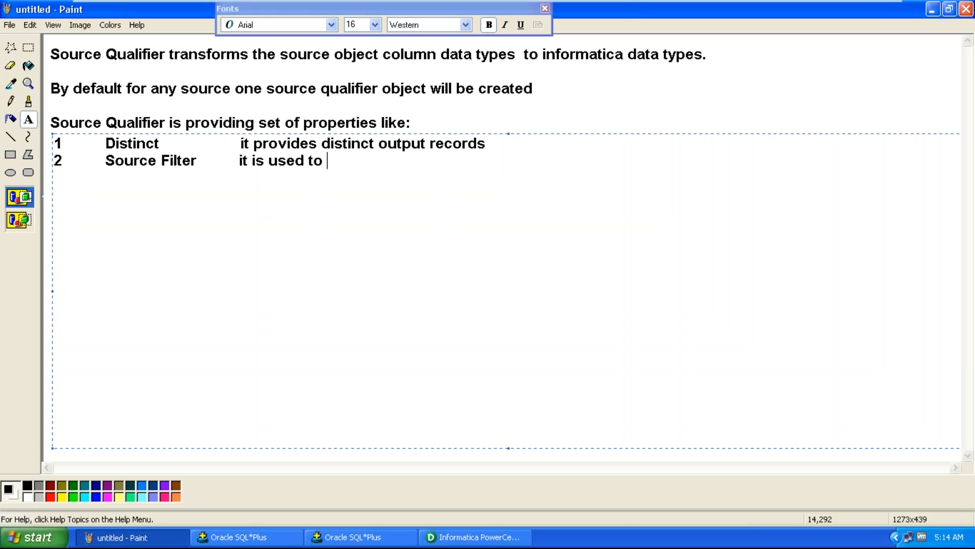
text(restrict unwanted records )
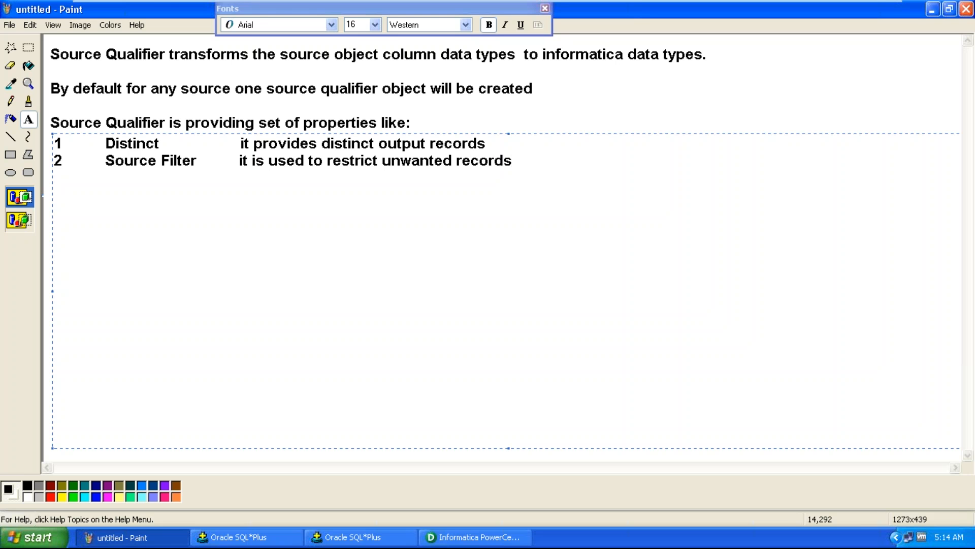
text(by providing a)
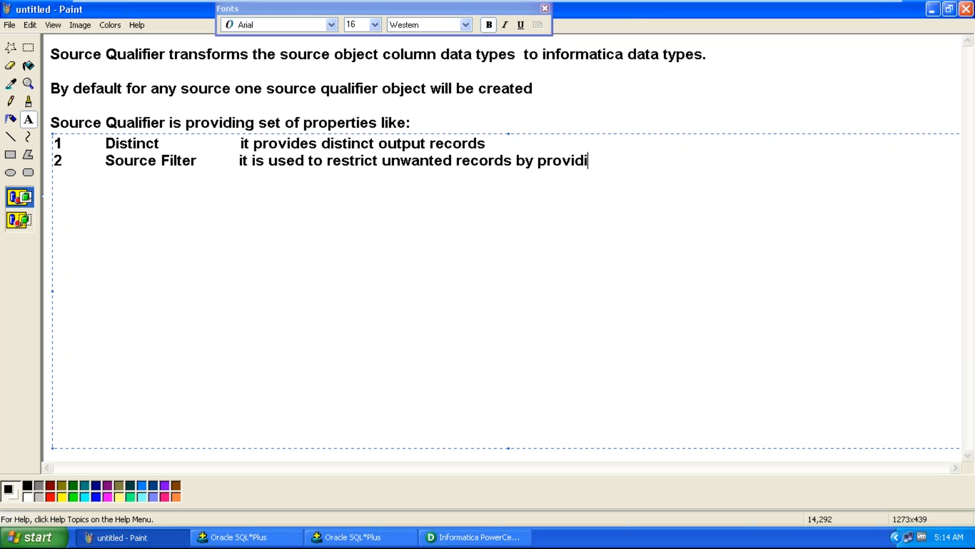
key(BackSpace)
key(BackSpace)
text(a condition)
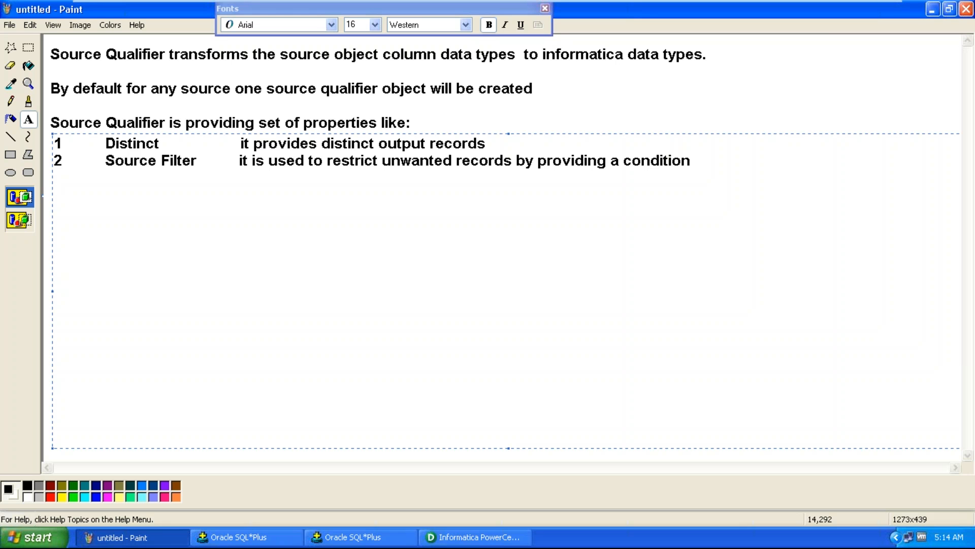
Add item '3 User Defined Join' and align the description column of the earlier items
key(Return)
text(3        User Defined Join)
key(Up)
key(Up)
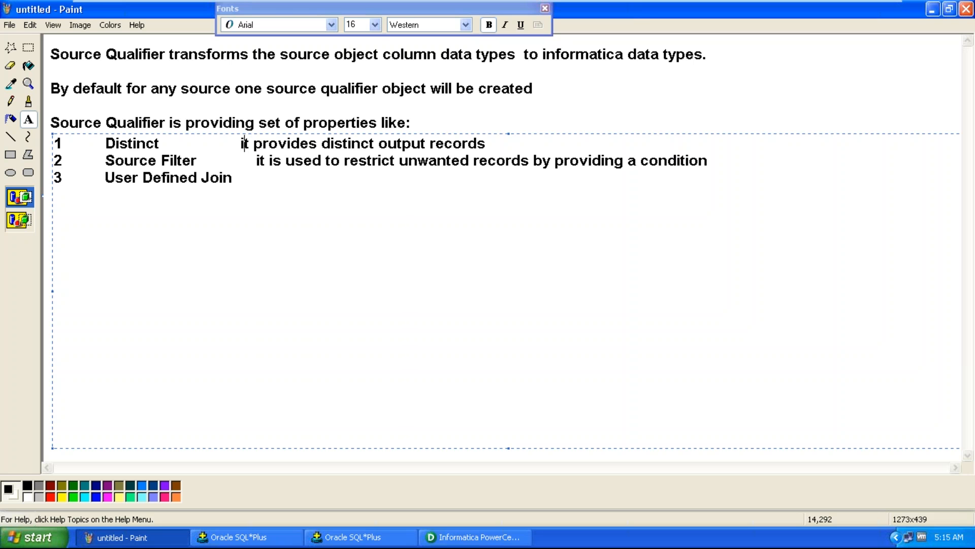
key(Down)
key(Down)
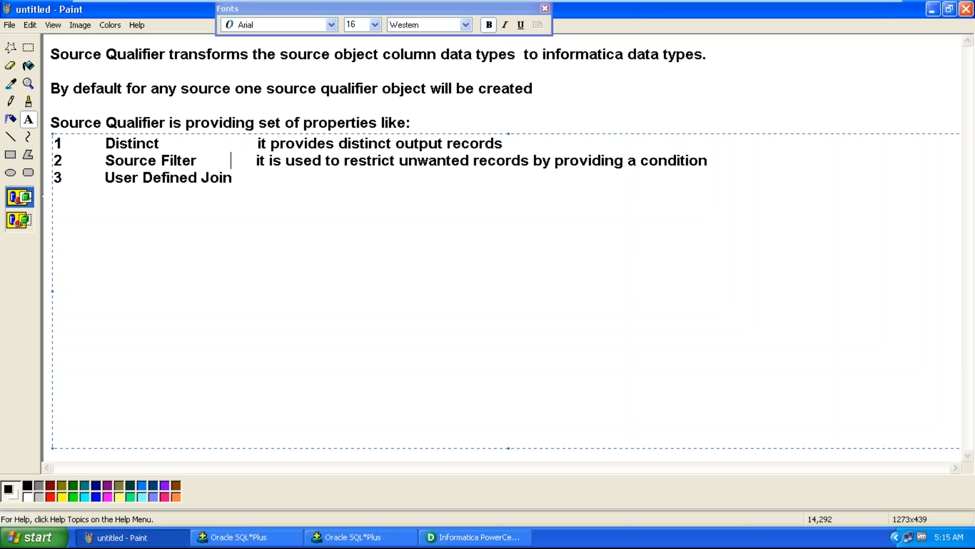
key(Down)
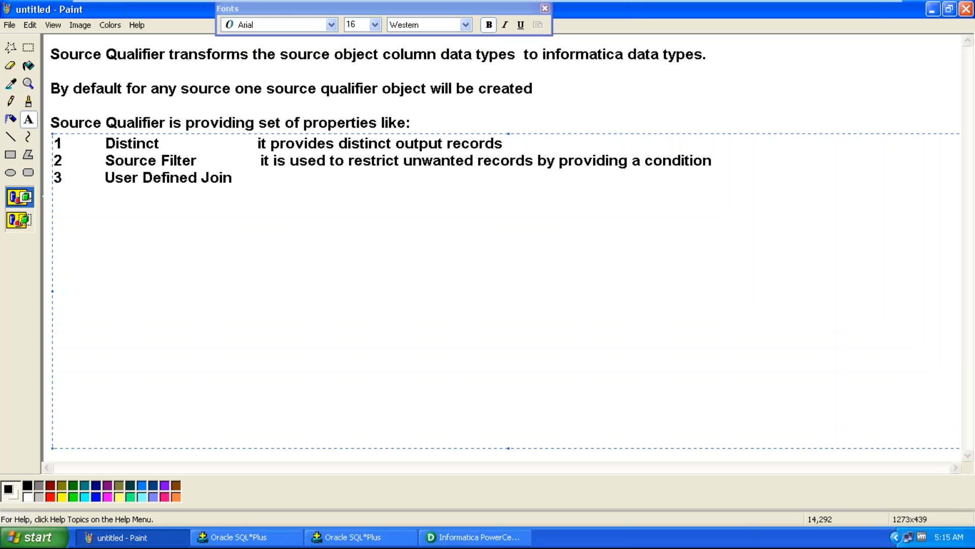
Describe User Defined Join as 'it is used to implement join between set of source objects with the help of common port'
text(it is used to )
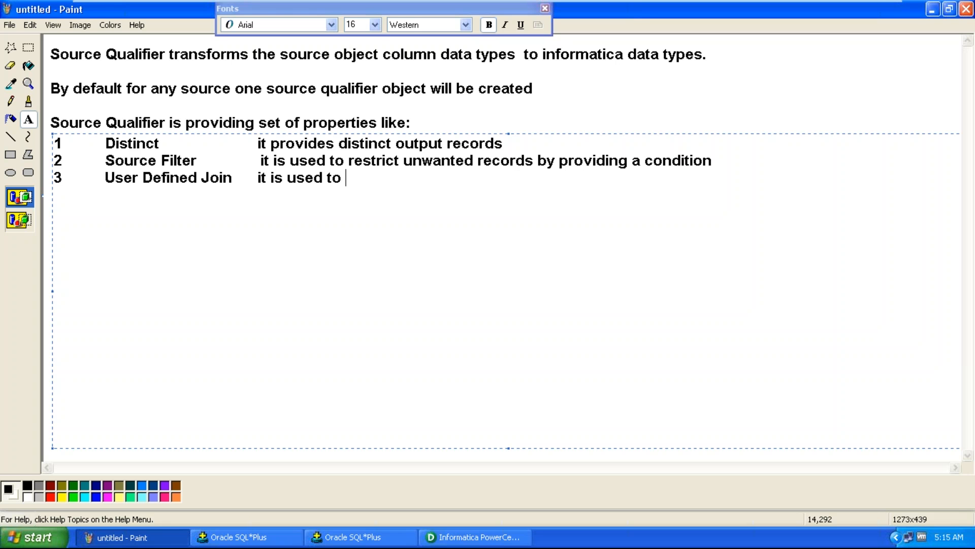
text(implement)
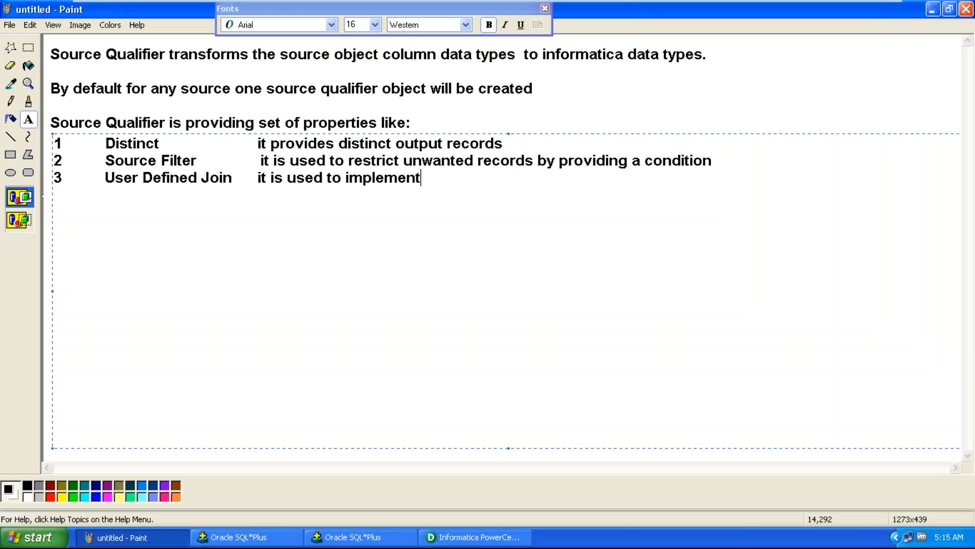
text( join betwee)
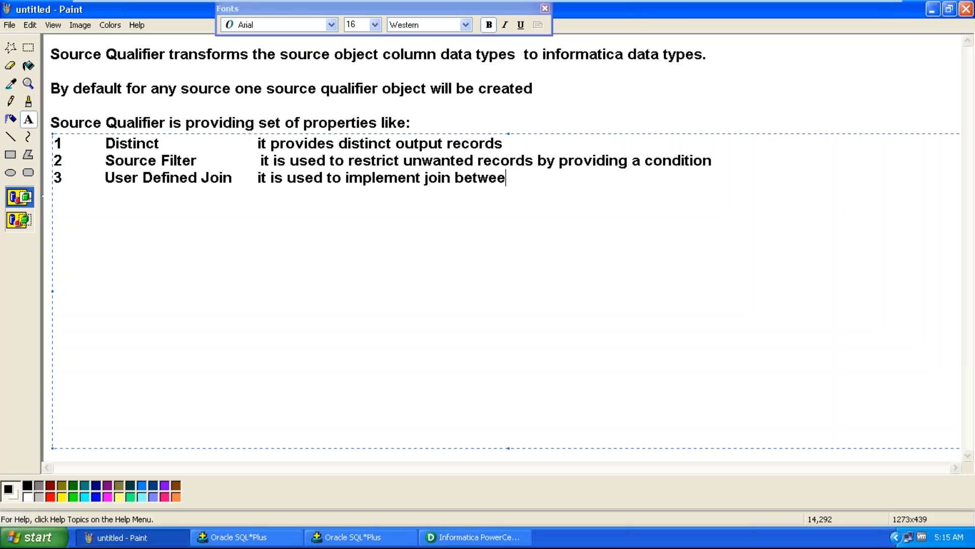
text(n set of source objects)
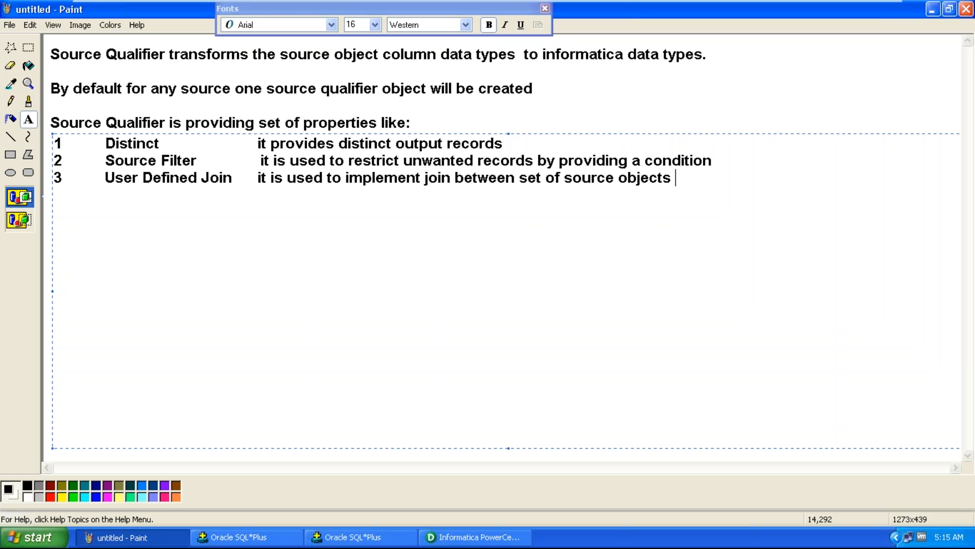
text(with the help)
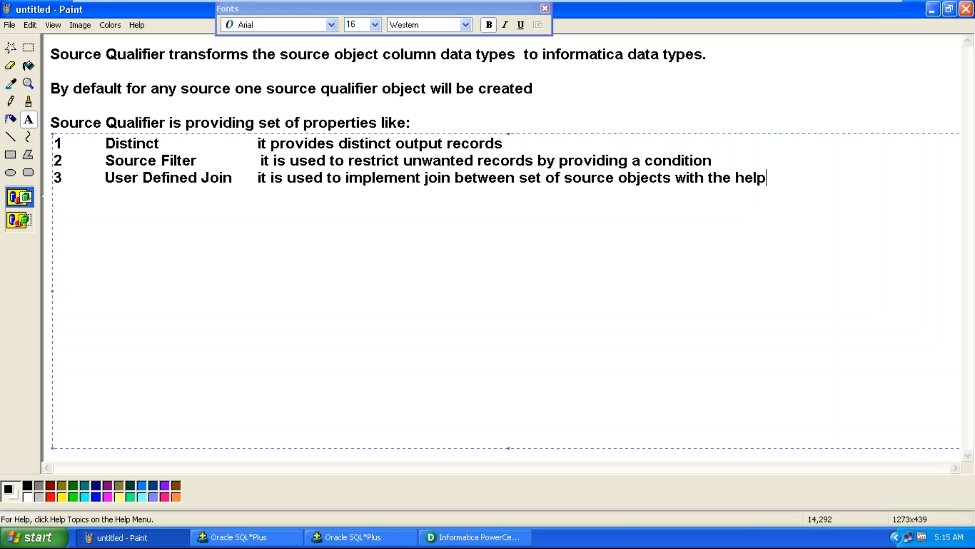
text( of)
text( commo)
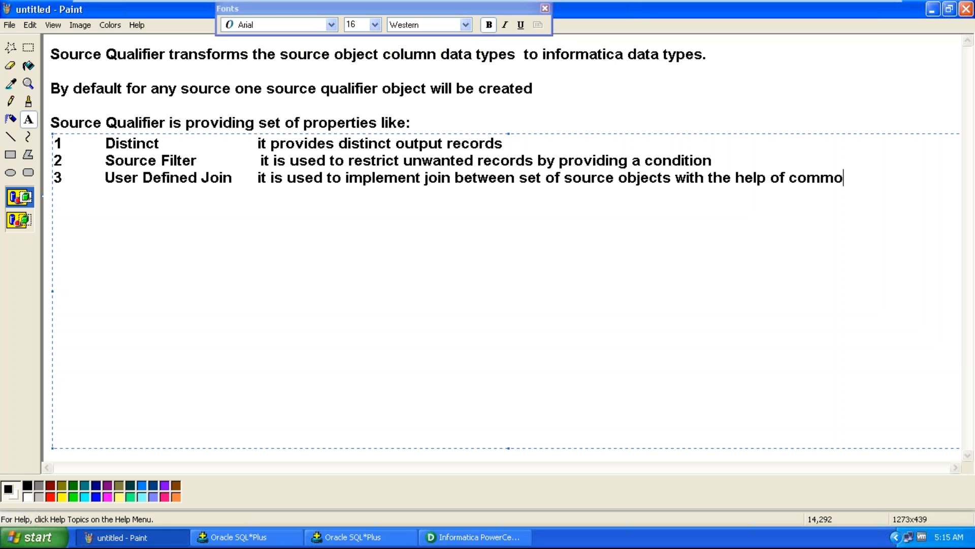
text(n port)
Add a continuation line under User Defined Join: 'it supports only homogenous systems'
key(Return)
text(it sup)
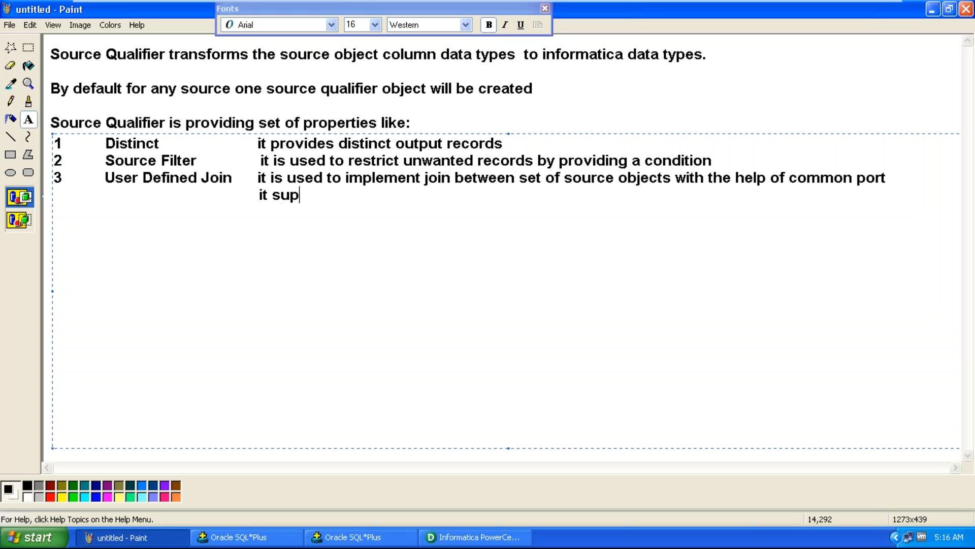
text(ports only homoh)
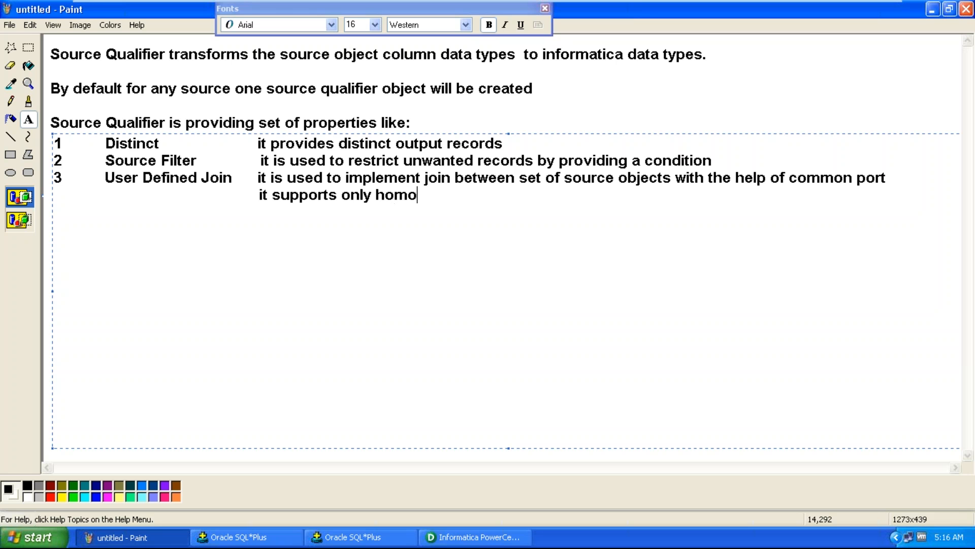
key(BackSpace)
text(genopu)
key(BackSpace)
key(BackSpace)
text(us systems)
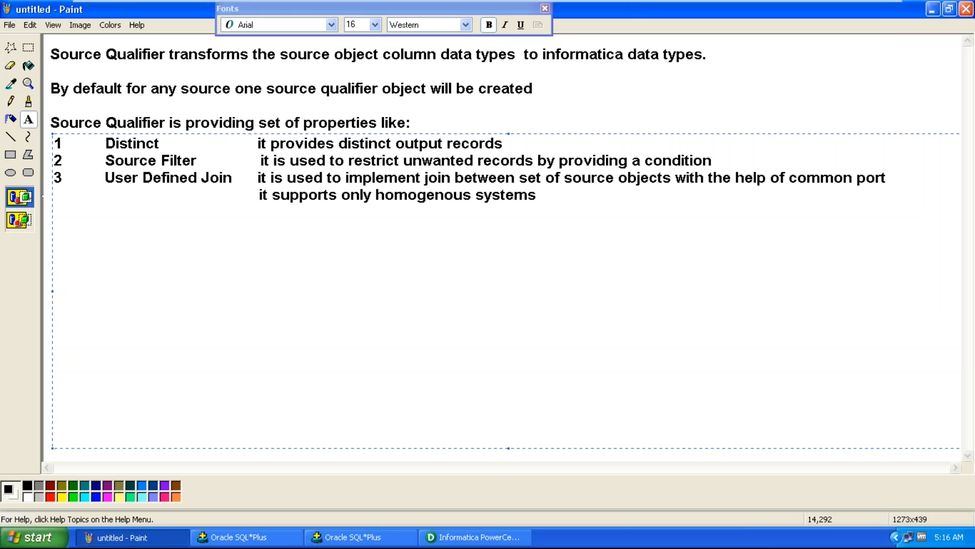
Add item '4 SQL Query' described as 'it supports to display the generated "SELECT" statement and supports to edit generated "SELECT" statement'
key(Return)
text(4)
text(SQL Query     )
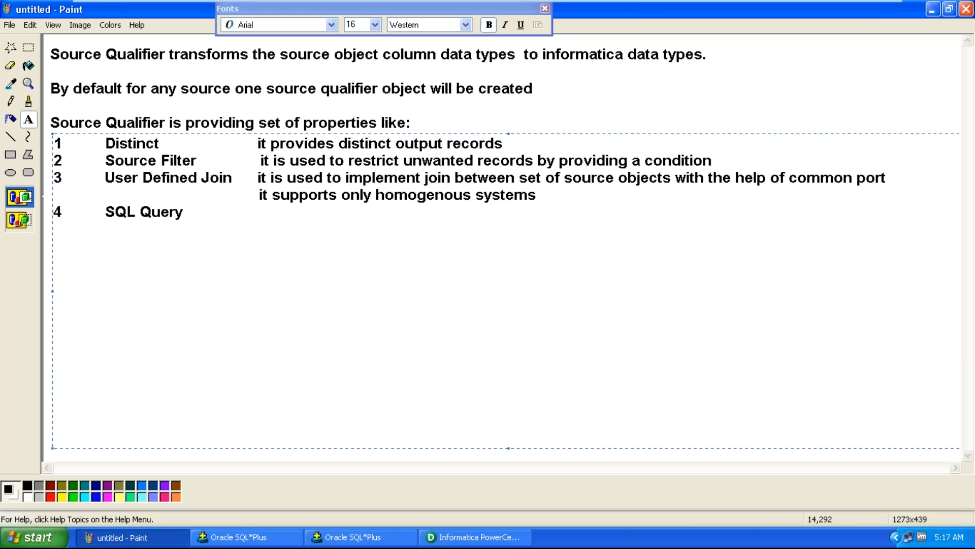
text(           it supports to )
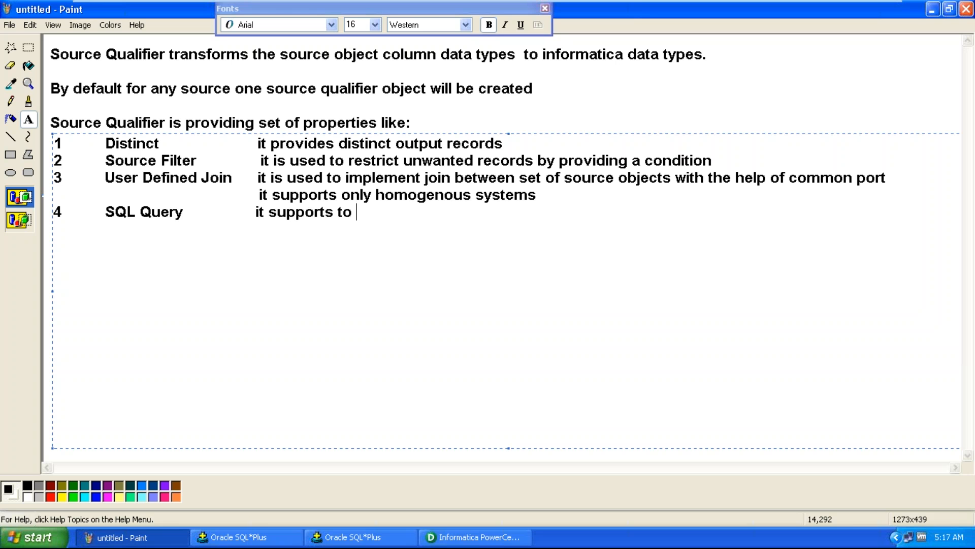
text(display)
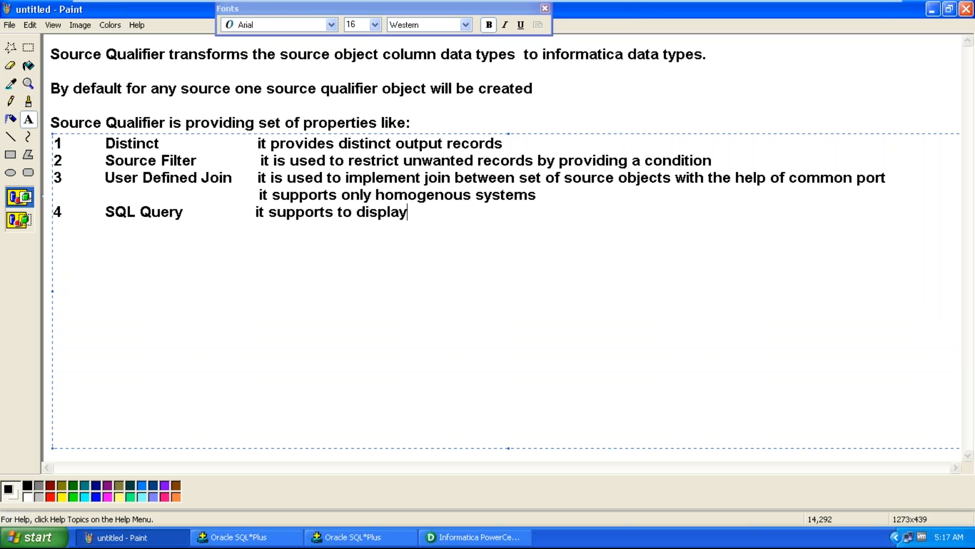
text( the gene)
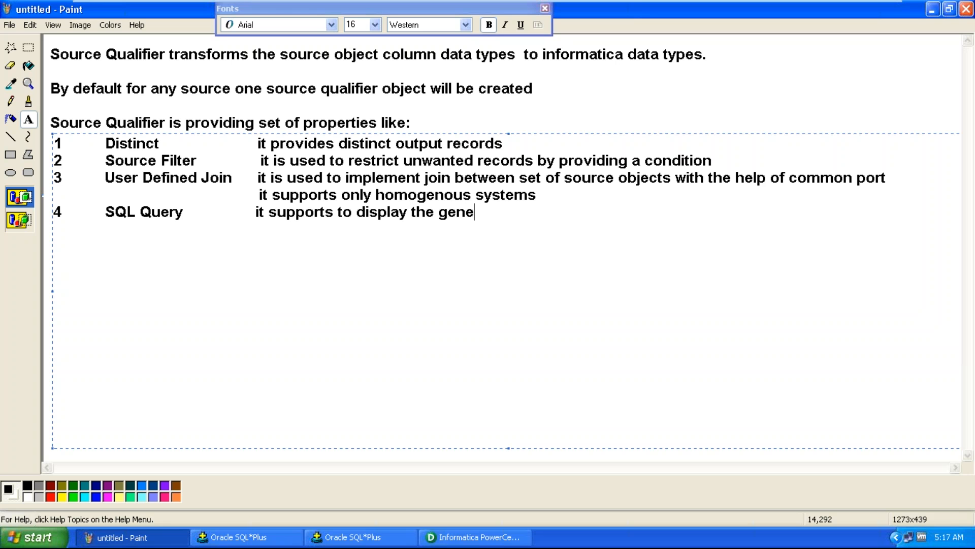
text(rated "SELECT)
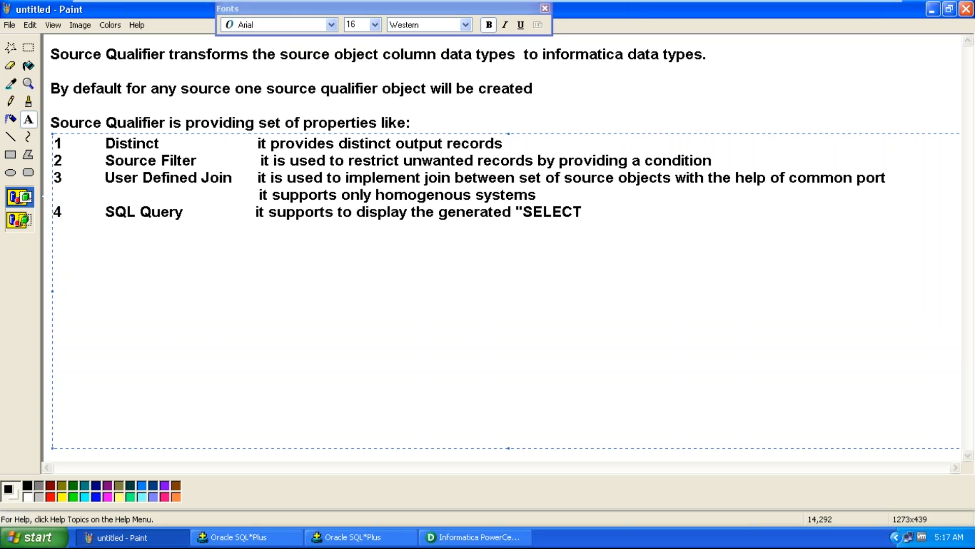
text(" statement and supports to edit )
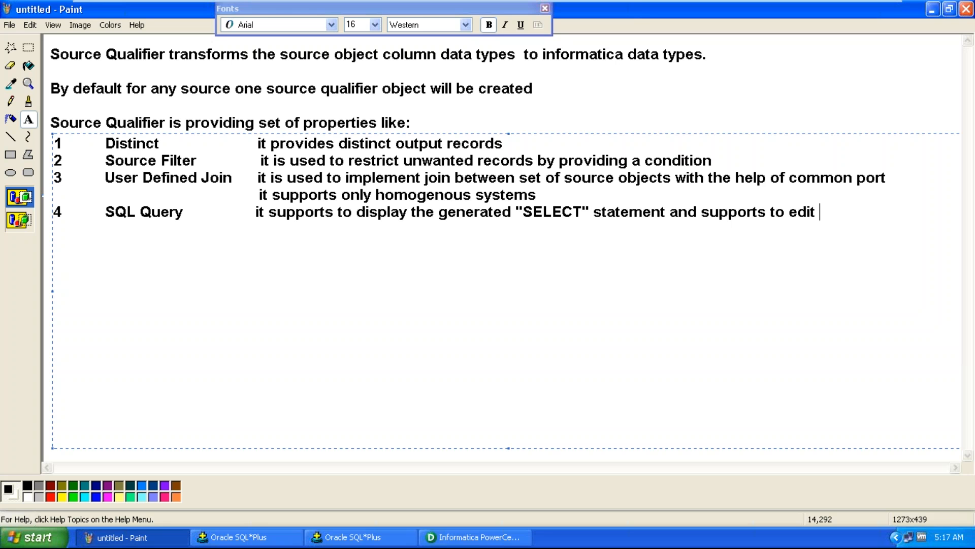
text(the)
key(BackSpace)
key(BackSpace)
key(BackSpace)
key(BackSpace)
text(generated)
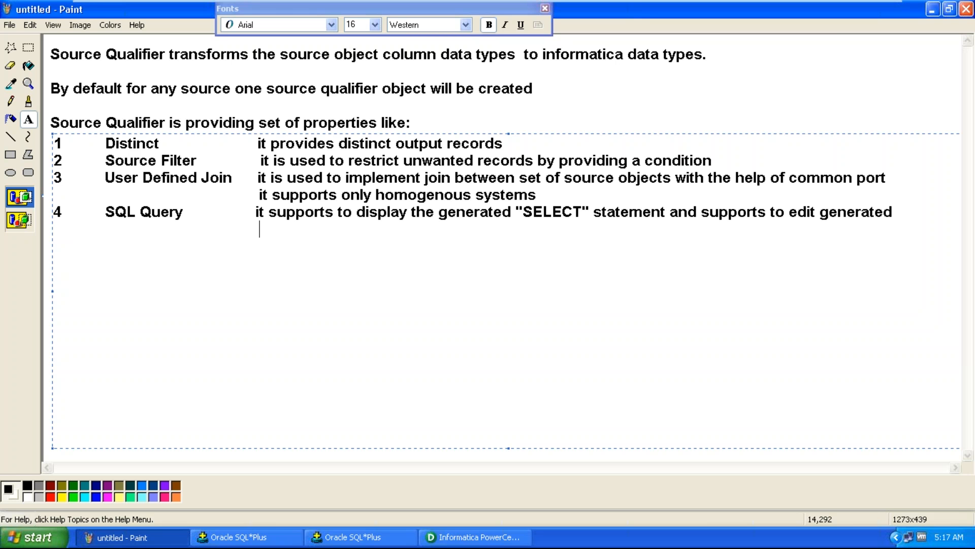
key(BackSpace)
key(BackSpace)
text("SELECT" statement)
Add item '5 PreSQL' with the description 'it supports to execute set of SQL statements re'
key(Return)
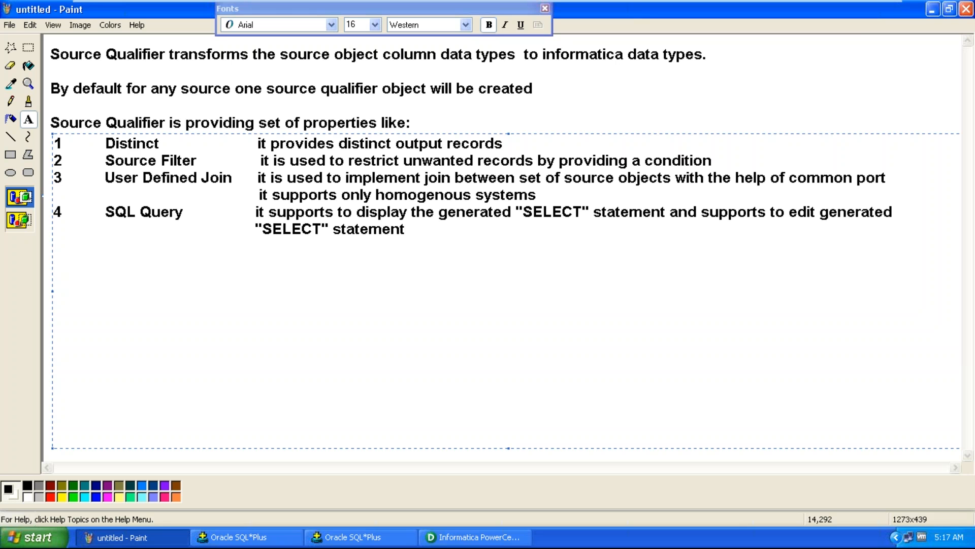
text(5              PreSQL )
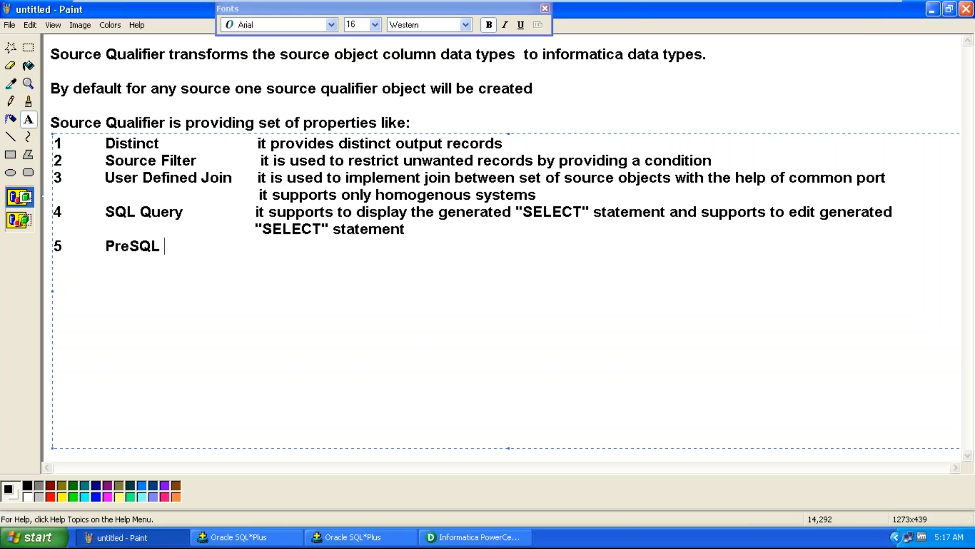
text(                    it support)
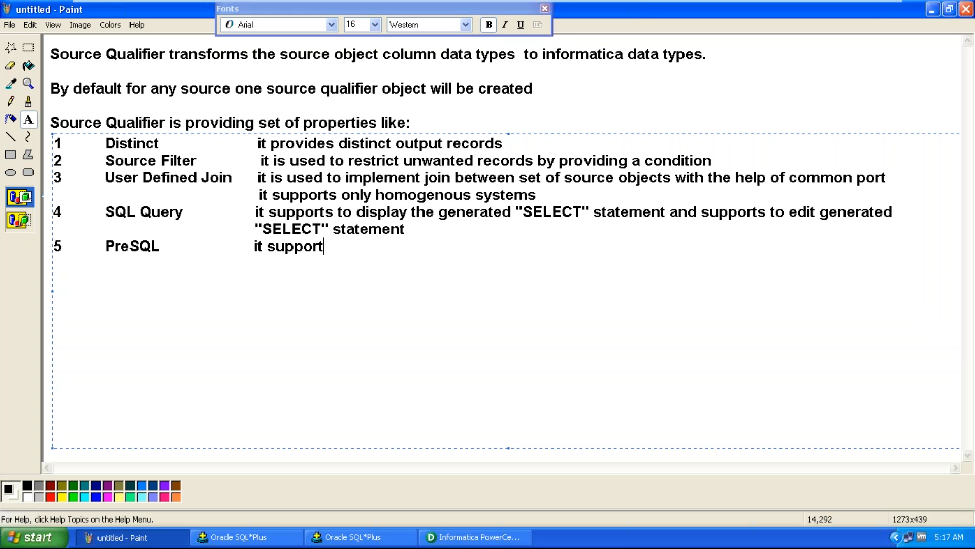
text(s to execute set of SQ)
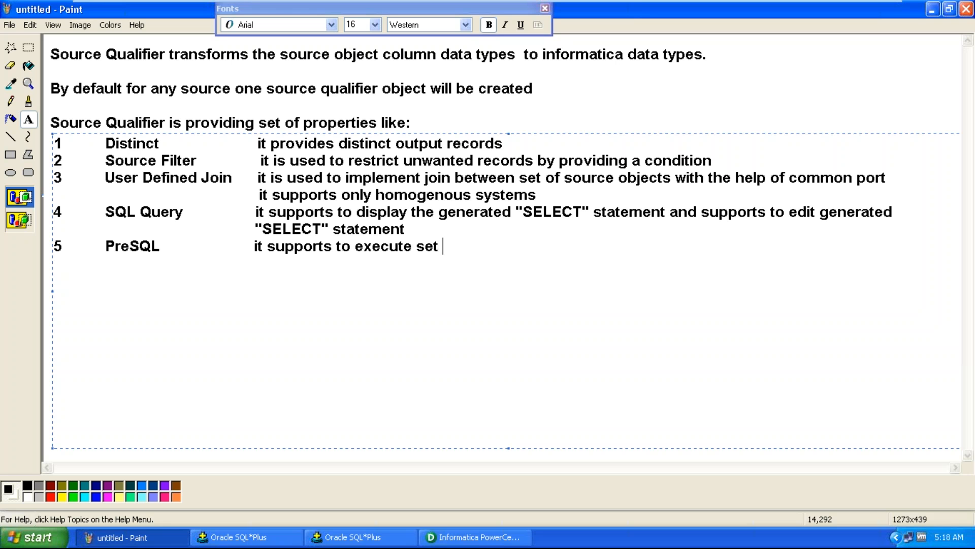
text(L statements refo)
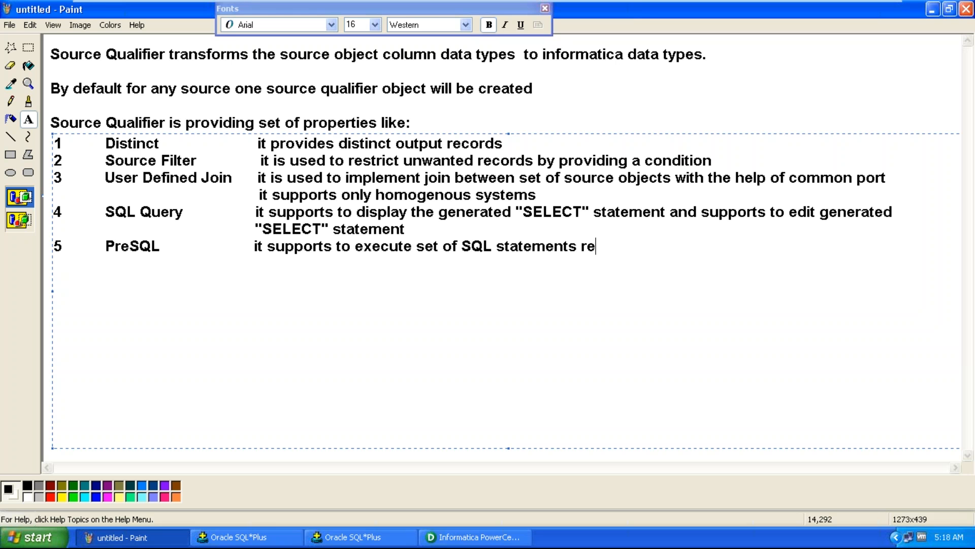
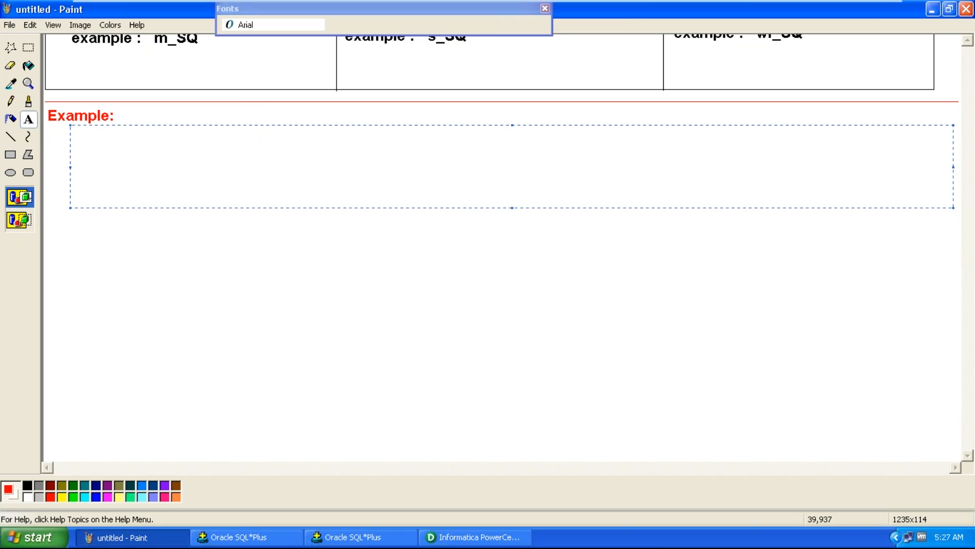
Write 'Load the employee details from src_emp to tgt_emp' under the Example heading and colour it blue
text(Load the e)
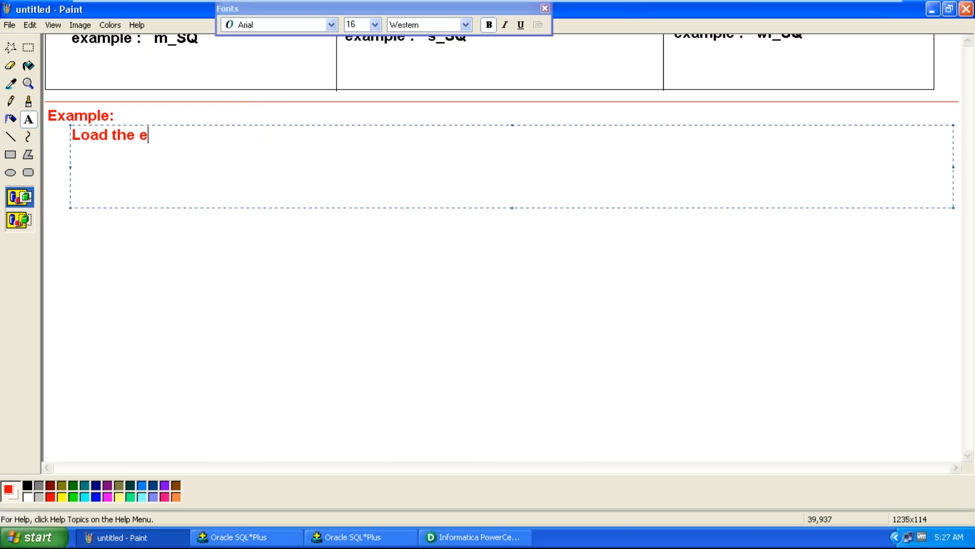
text(mployee detra)
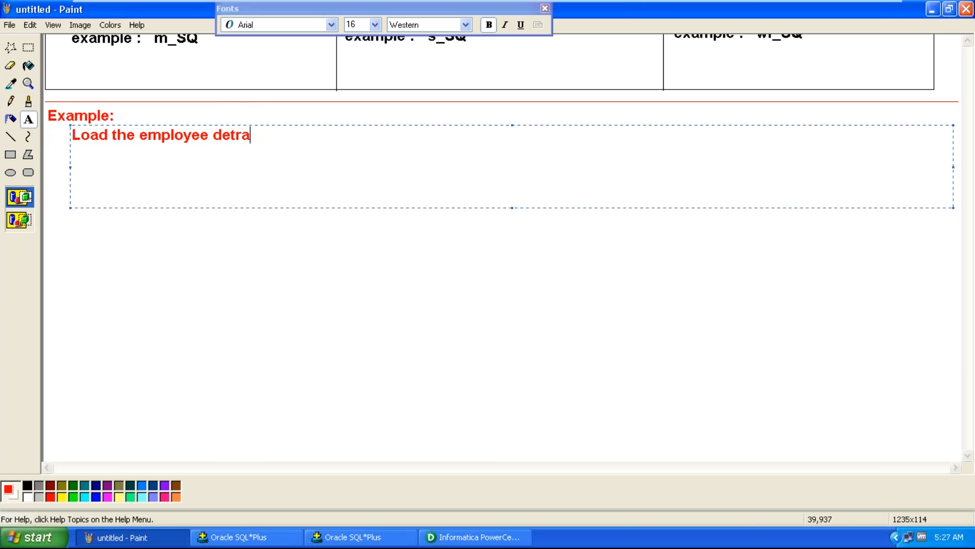
key(BackSpace)
key(BackSpace)
text(ails from src)
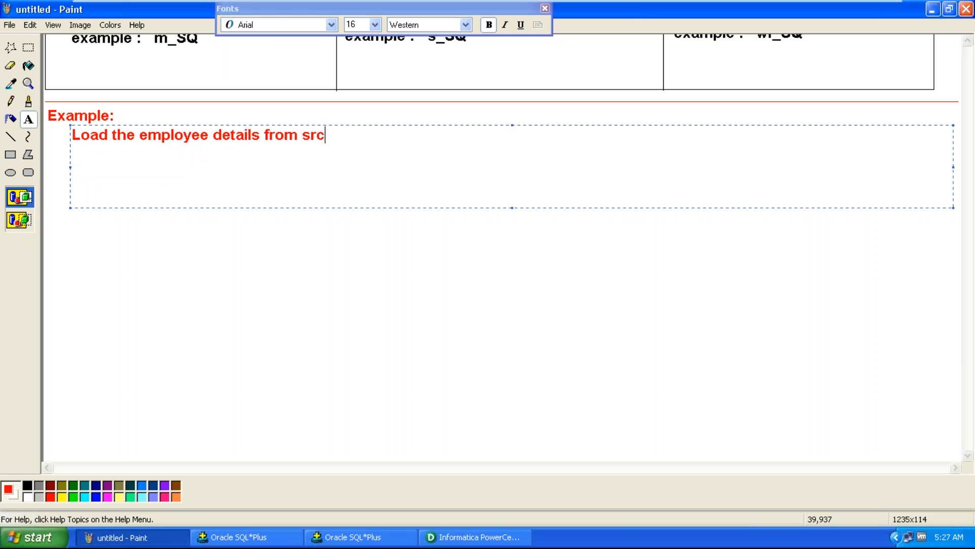
text(_emp  to  tgt_emp)
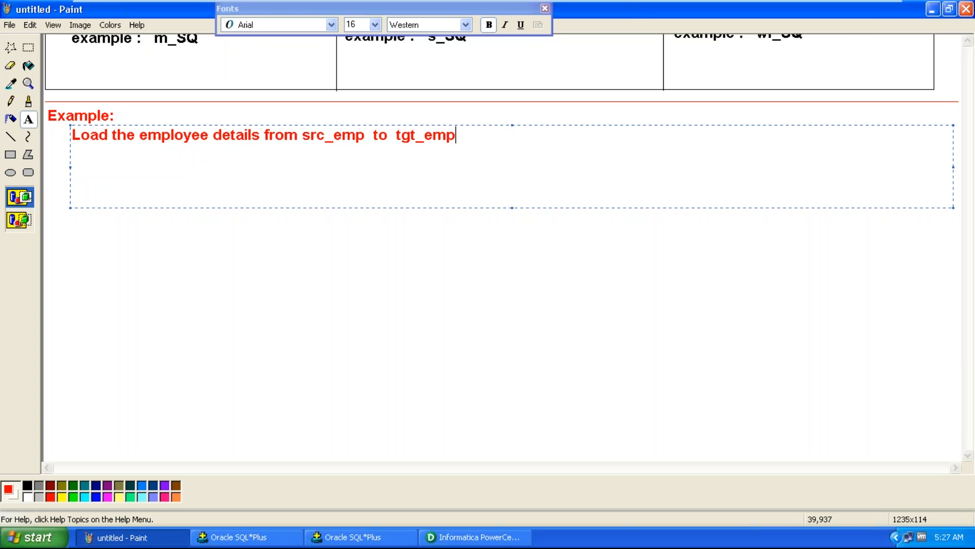
click(96, 496)
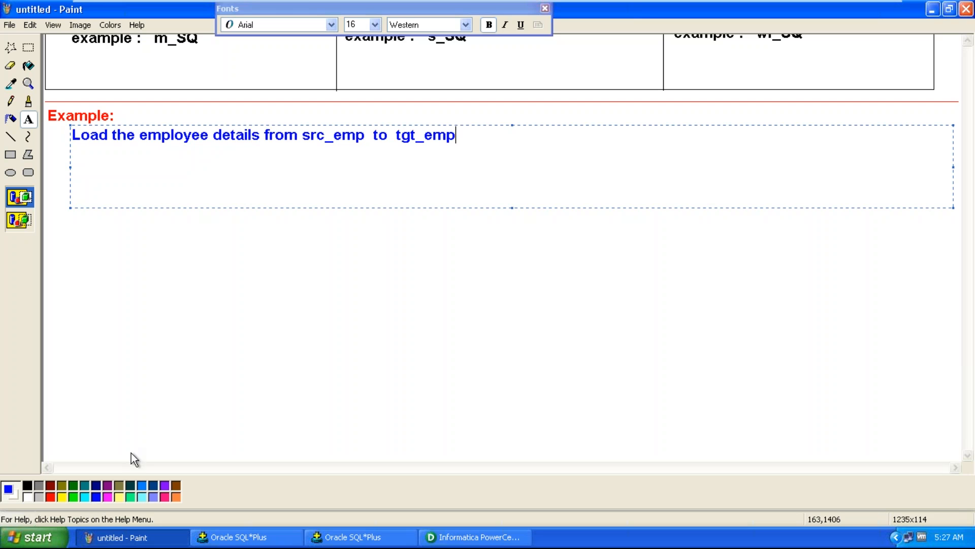
Add a new text line 'Source: src_emp' below the example sentence
click(56, 150)
drag(48, 149, 278, 169)
text(Source)
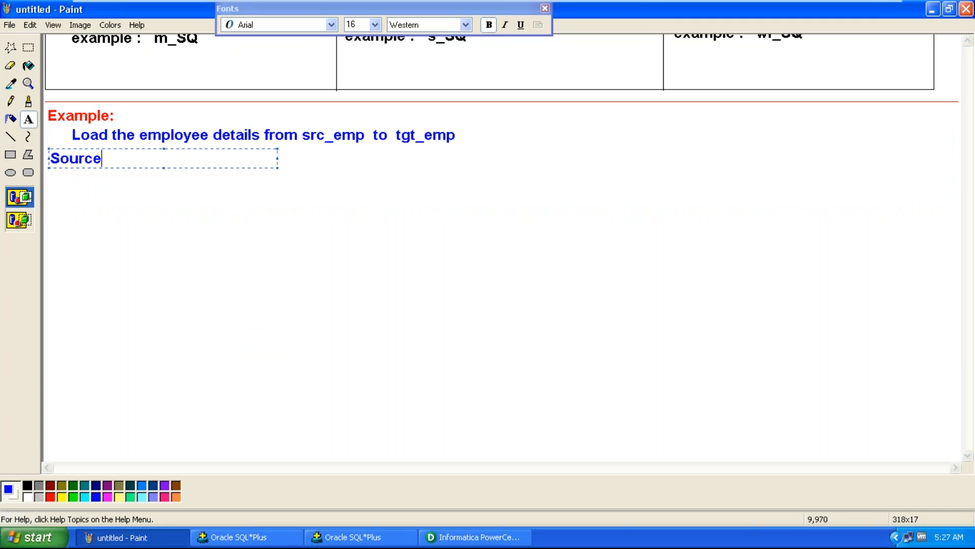
text(: src_emp)
key(Return)
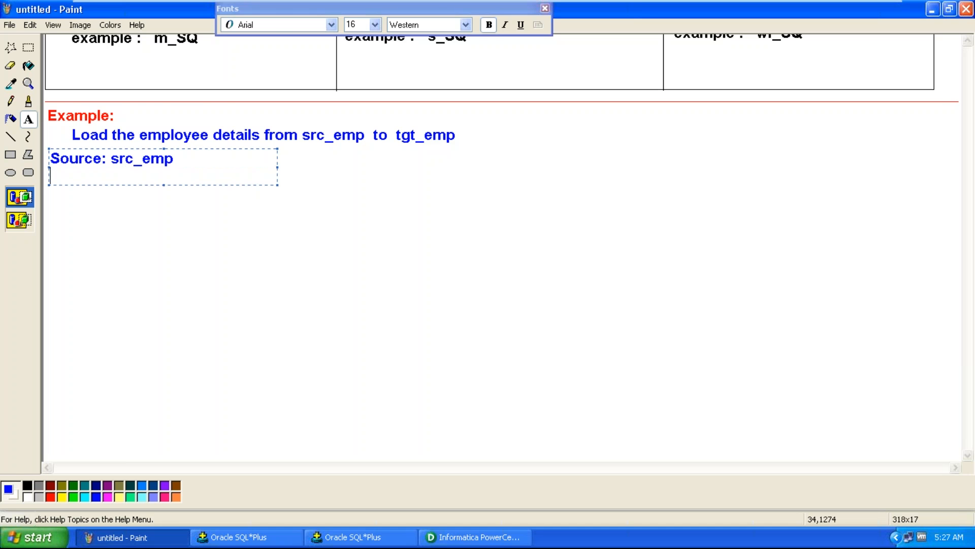
Copy the src_emp column names and data types from the describe output in SQL*Plus
click(234, 537)
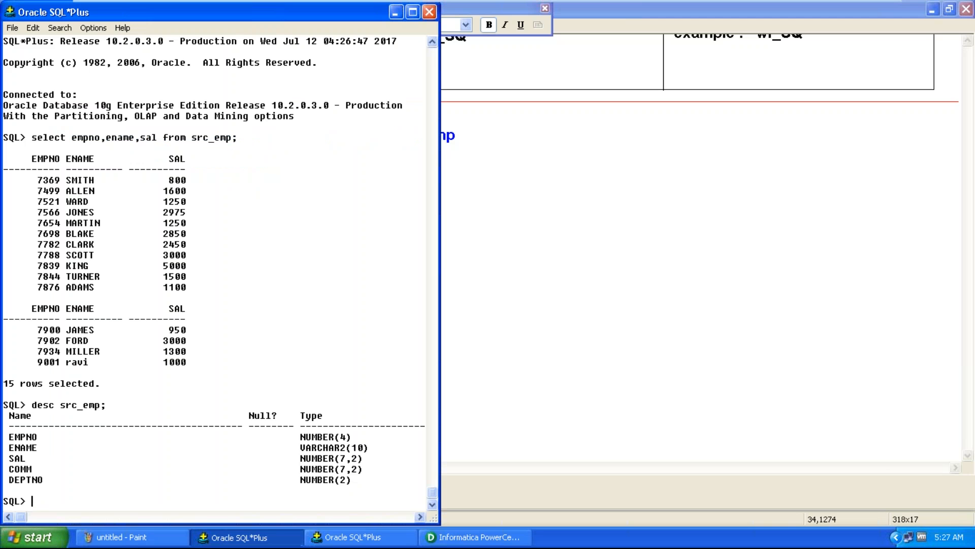
drag(10, 433, 369, 483)
key(ctrl+c)
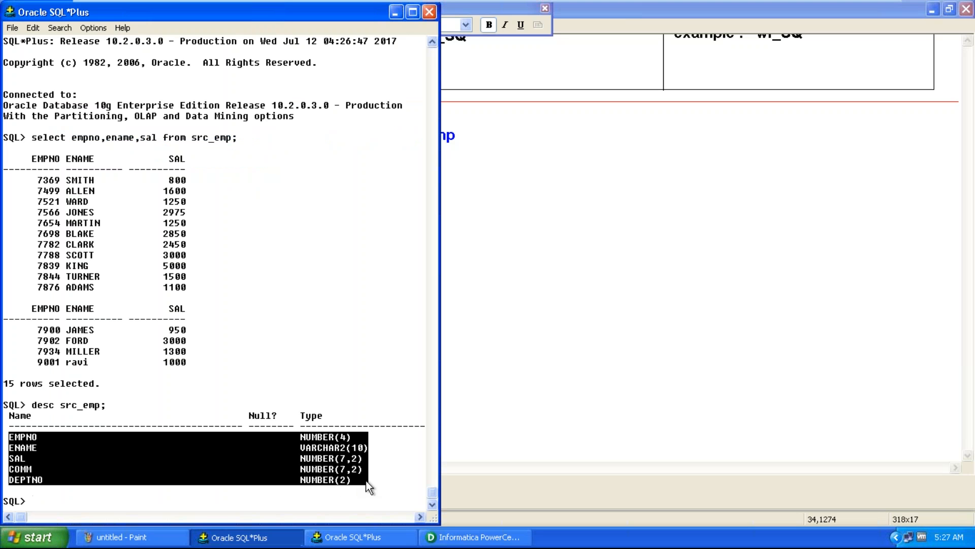
click(367, 483)
Paste the copied column list into a new text box beneath the Source heading
click(148, 540)
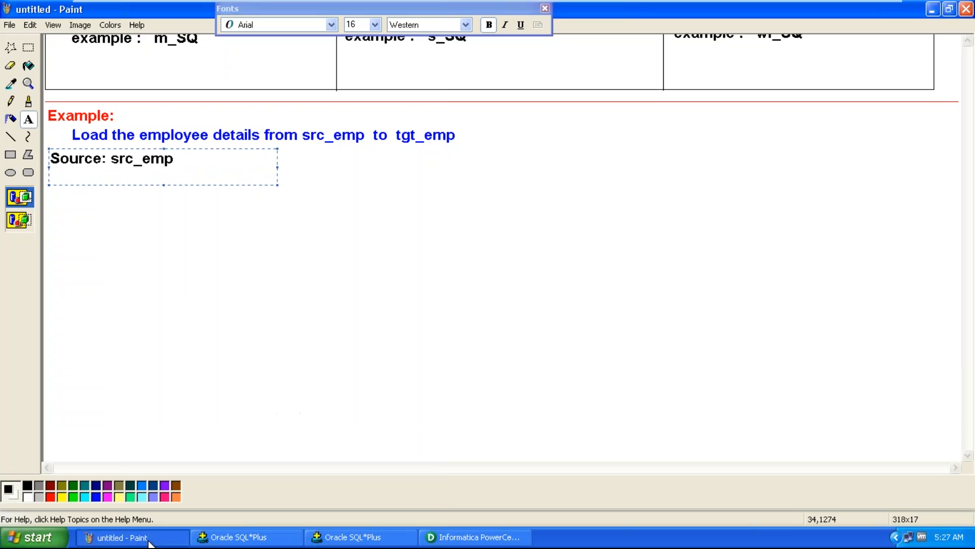
click(196, 248)
drag(146, 171, 485, 338)
key(ctrl+v)
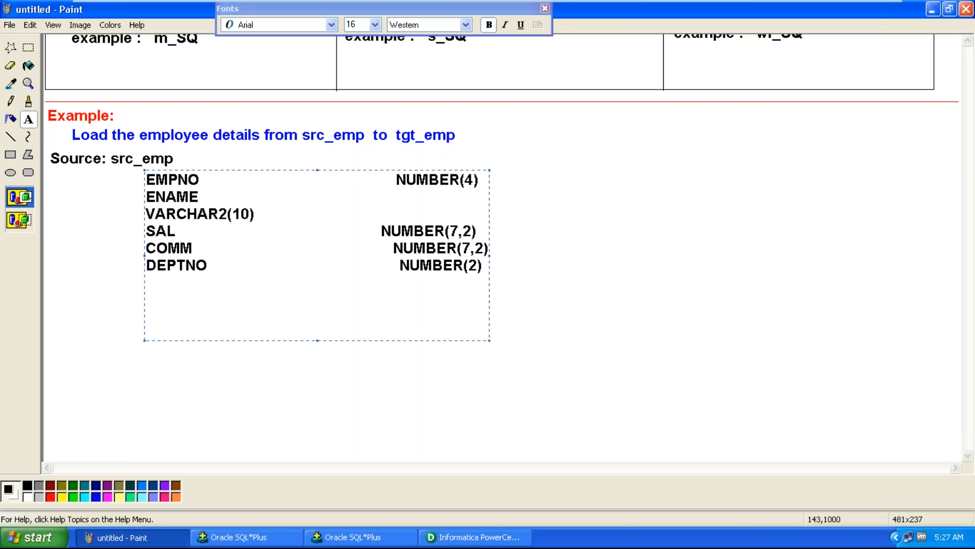
Tidy the pasted list so each data type sits right beside its column name on the same line
key(shift+End)
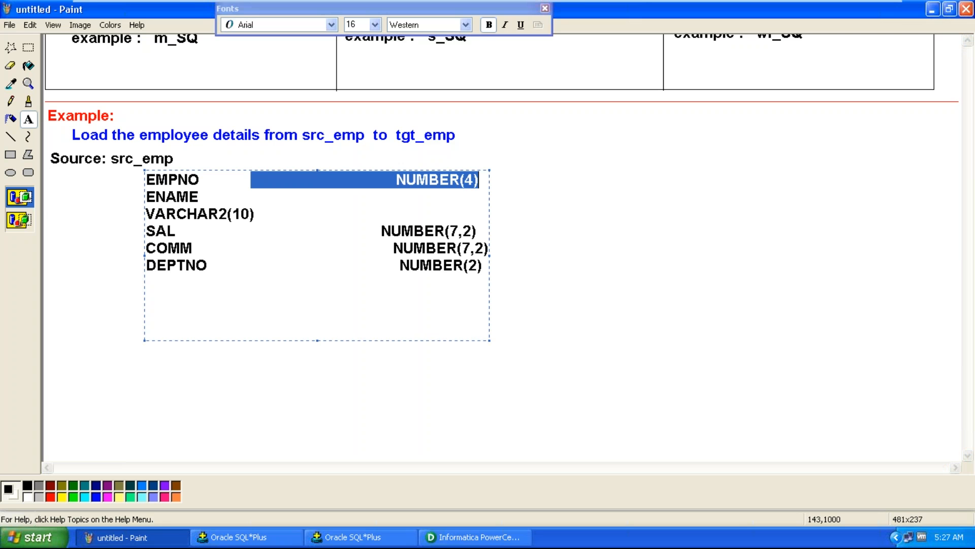
key(ctrl+shift+Left)
key(Delete)
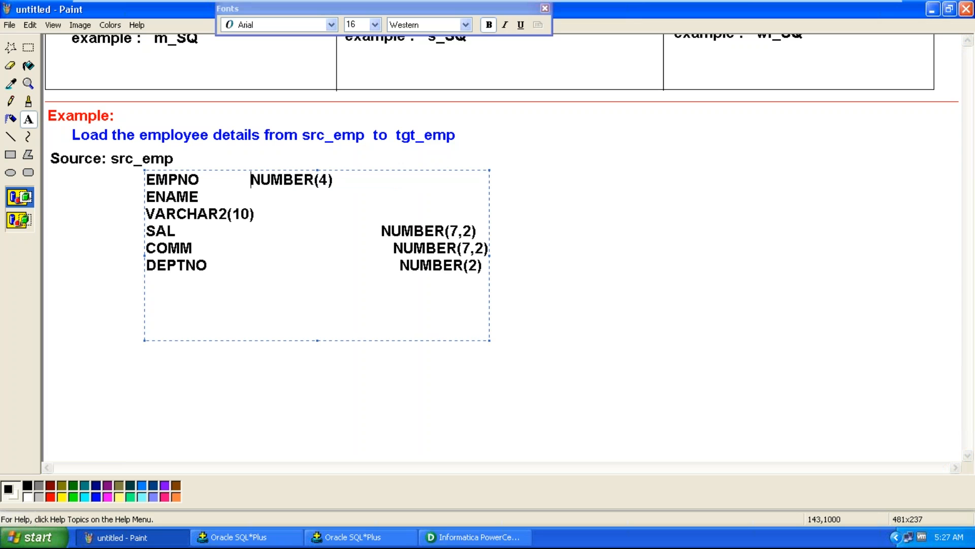
key(shift+End)
key(Delete)
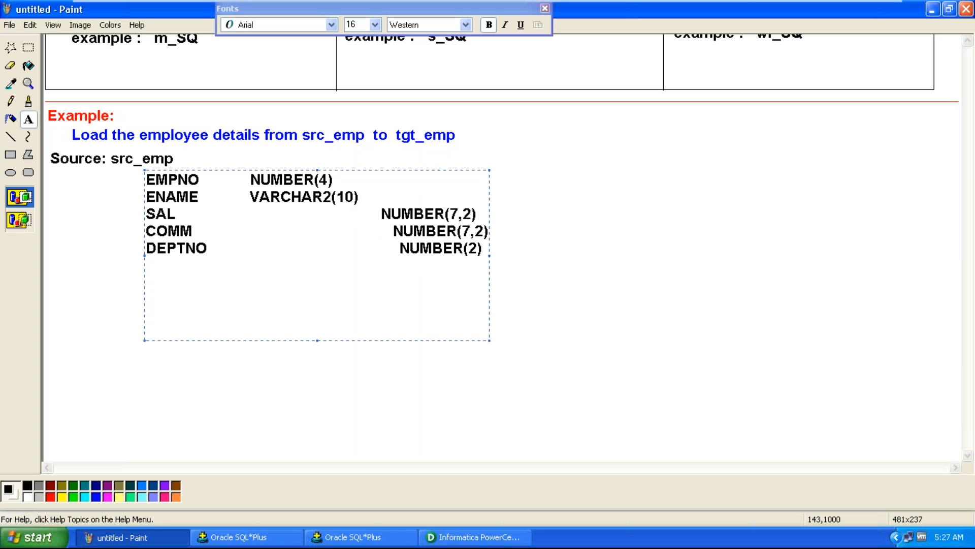
key(shift+End)
key(ctrl+shift+Left)
key(Delete)
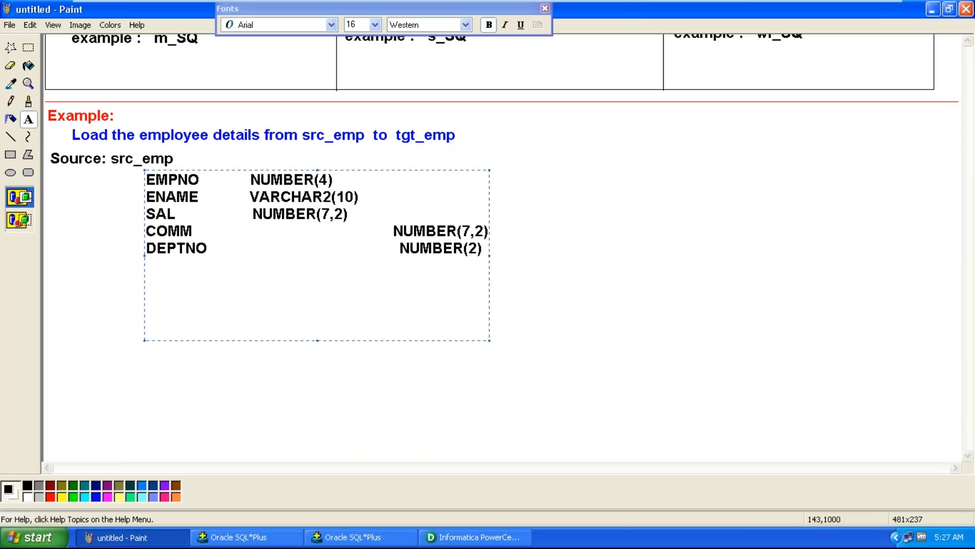
key(shift+End)
key(ctrl+shift+Left)
key(Delete)
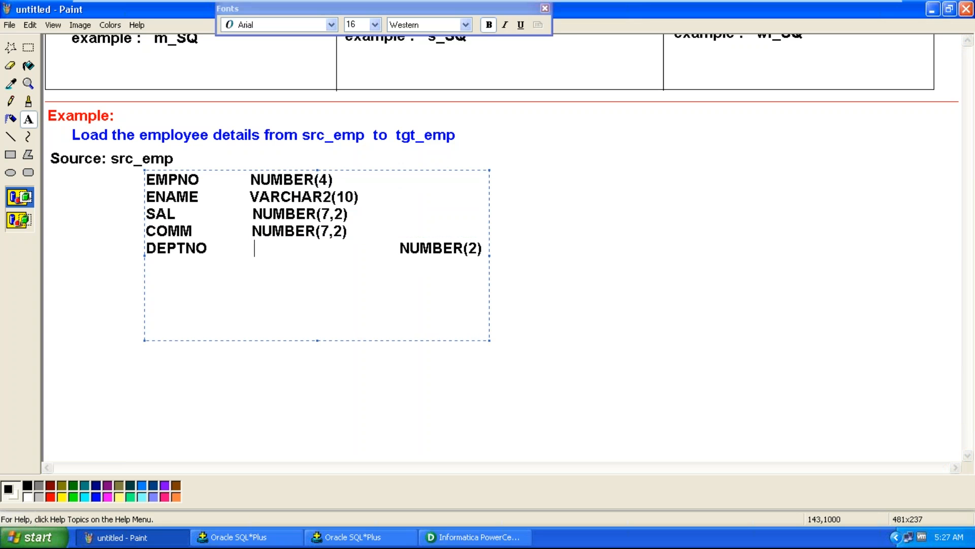
key(shift+End)
key(ctrl+shift+Left)
key(Delete)
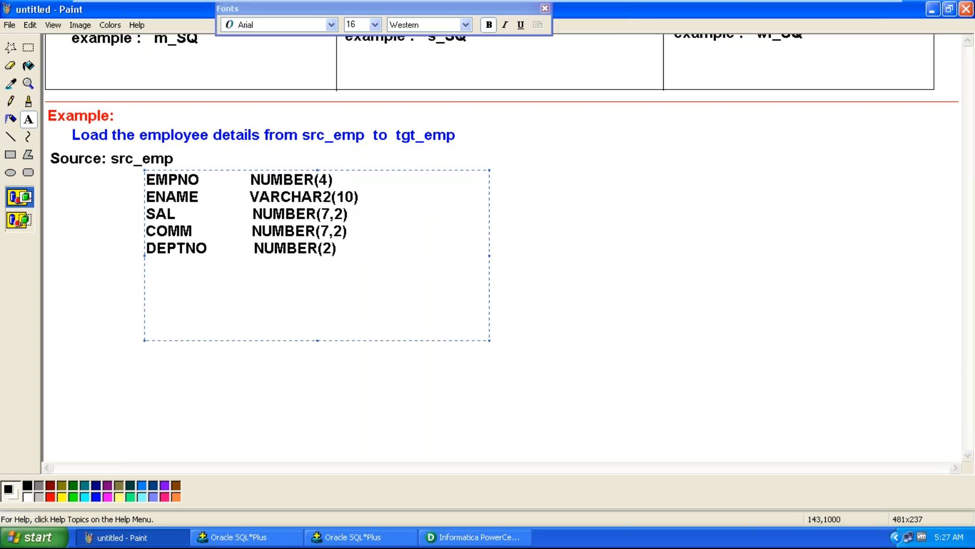
Draw a vertical divider line to the right of the source column list
click(94, 202)
click(10, 136)
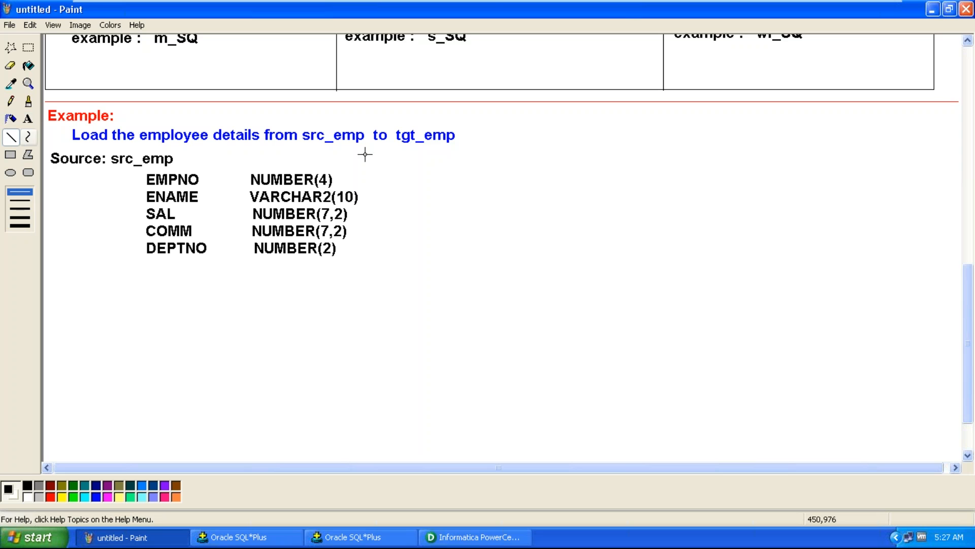
drag(375, 151, 375, 262)
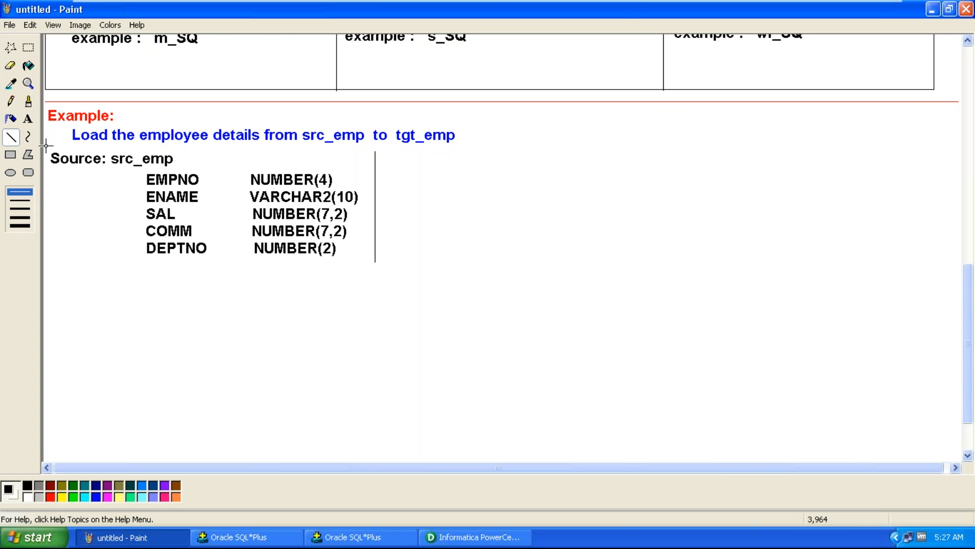
Add the heading 'Target: tgt_emp' to the right of the divider line
click(28, 119)
click(392, 152)
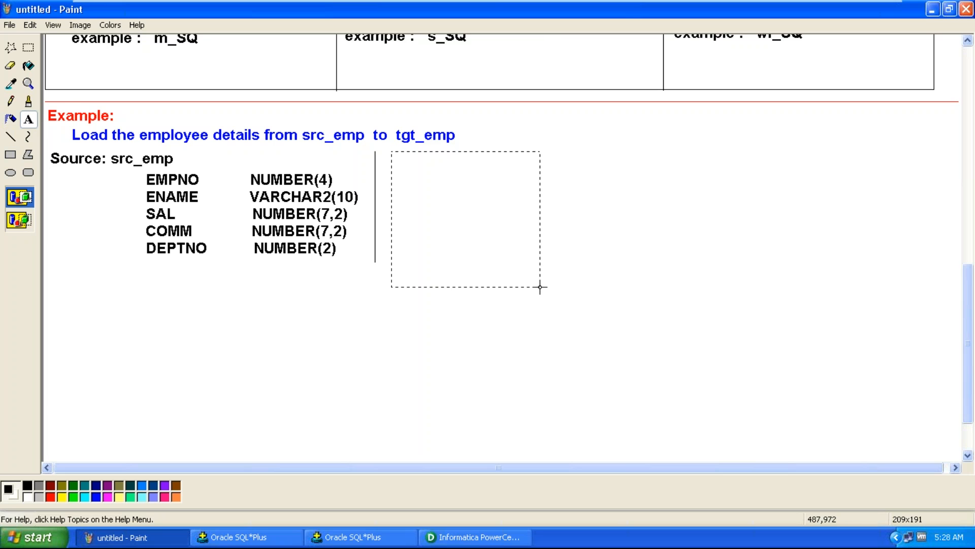
drag(435, 198, 605, 295)
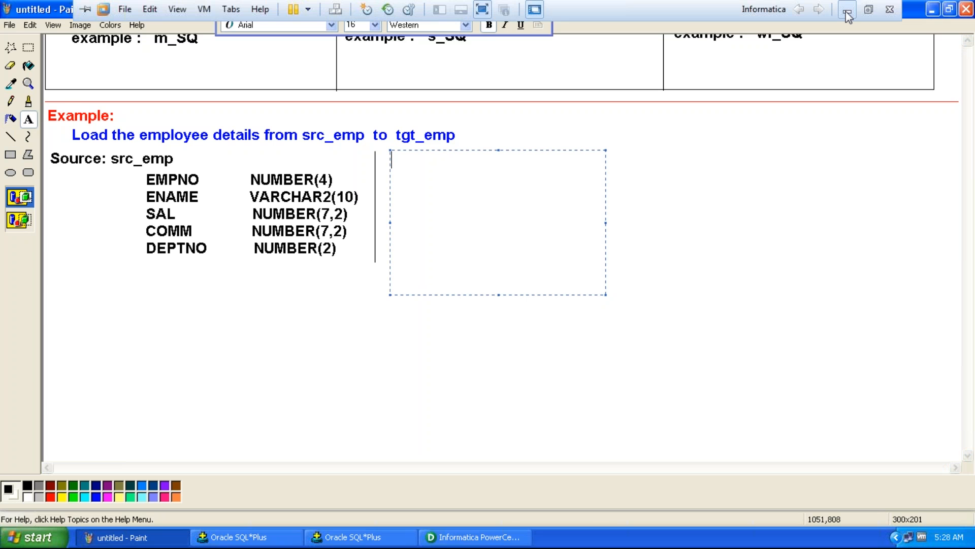
click(846, 11)
click(283, 533)
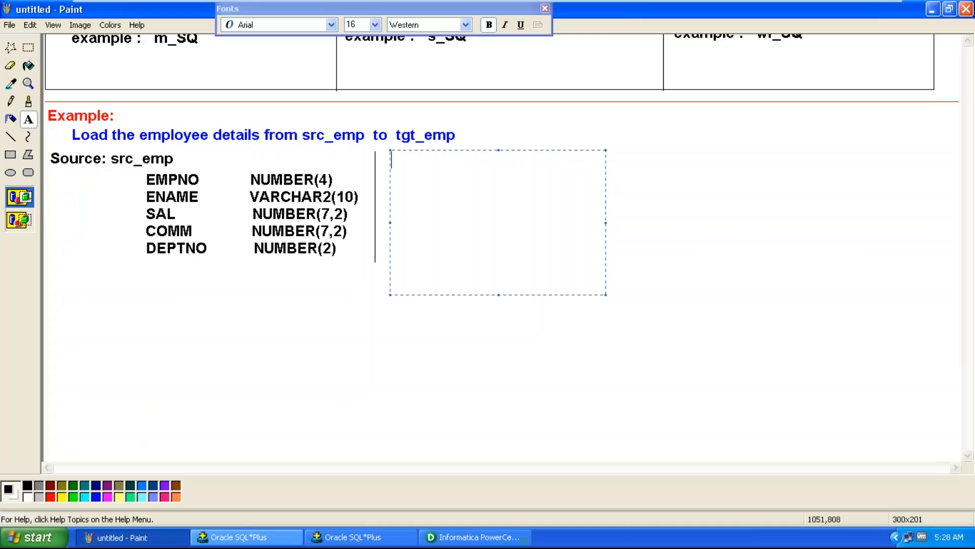
text(Target)
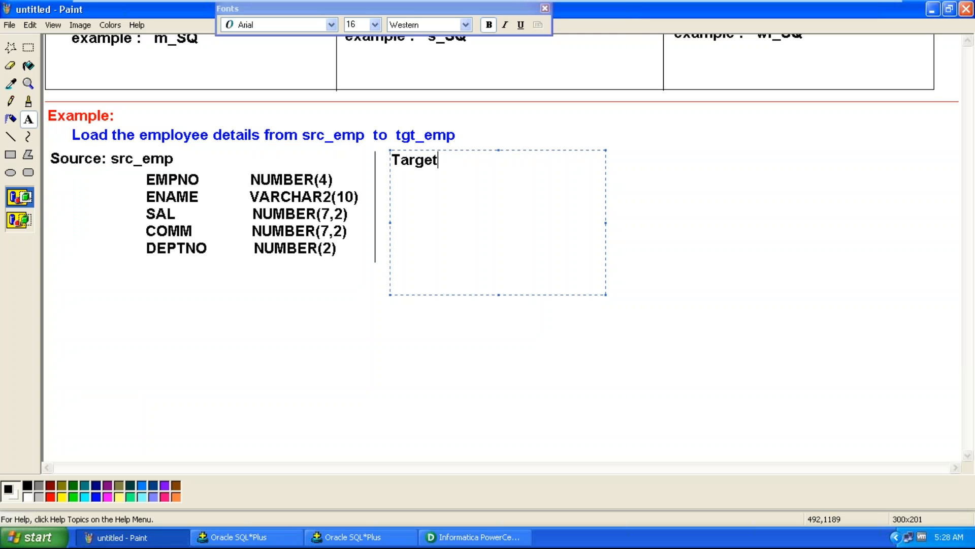
text(: tgt_emp)
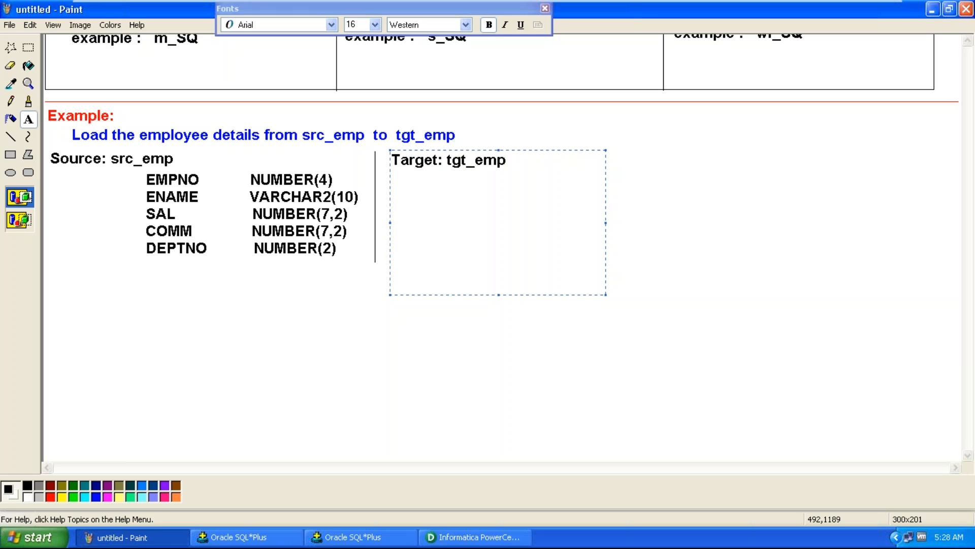
Duplicate the source column list and place the copy under the Target heading
click(118, 213)
click(29, 48)
drag(145, 171, 360, 272)
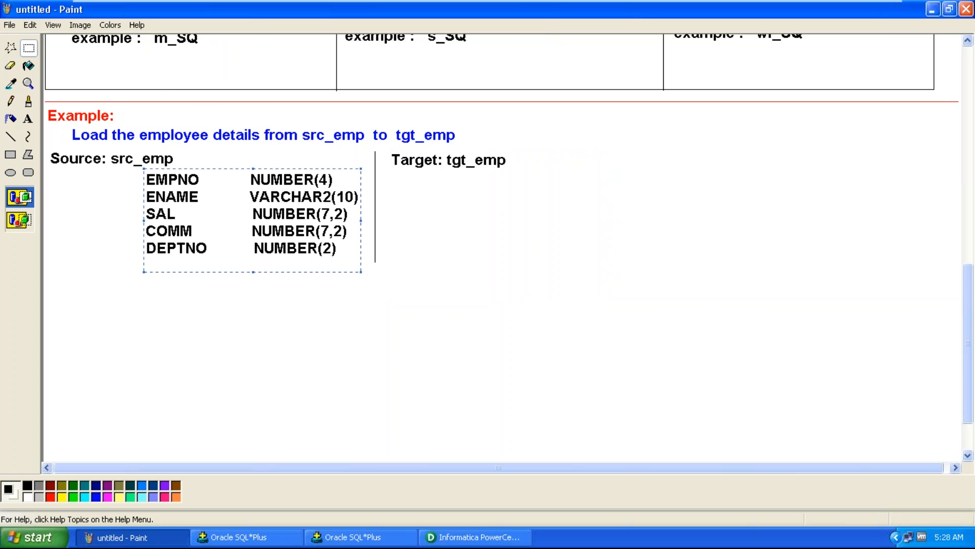
key(ctrl+c)
key(ctrl+v)
drag(226, 96, 625, 234)
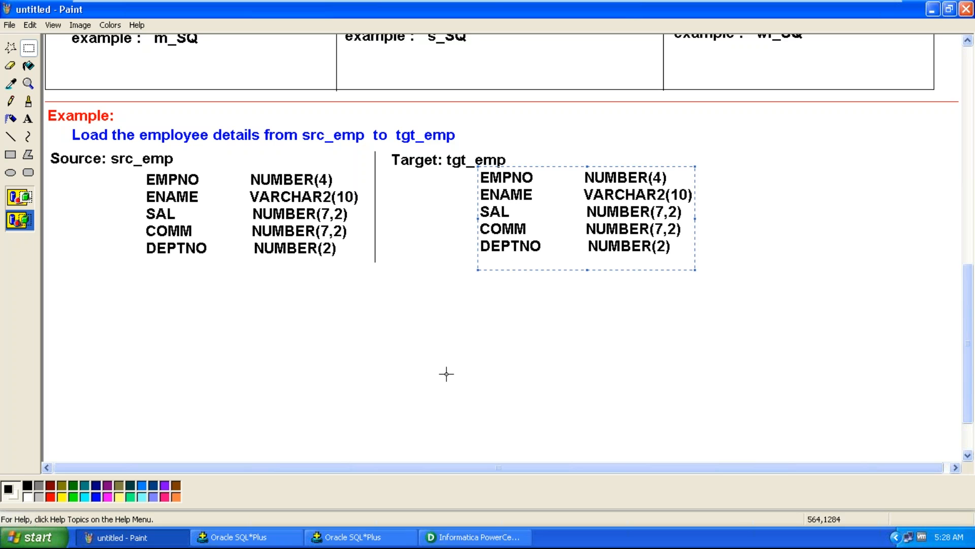
Add a blue line 'Concept: Source Qualifier' below the source and target lists
click(29, 120)
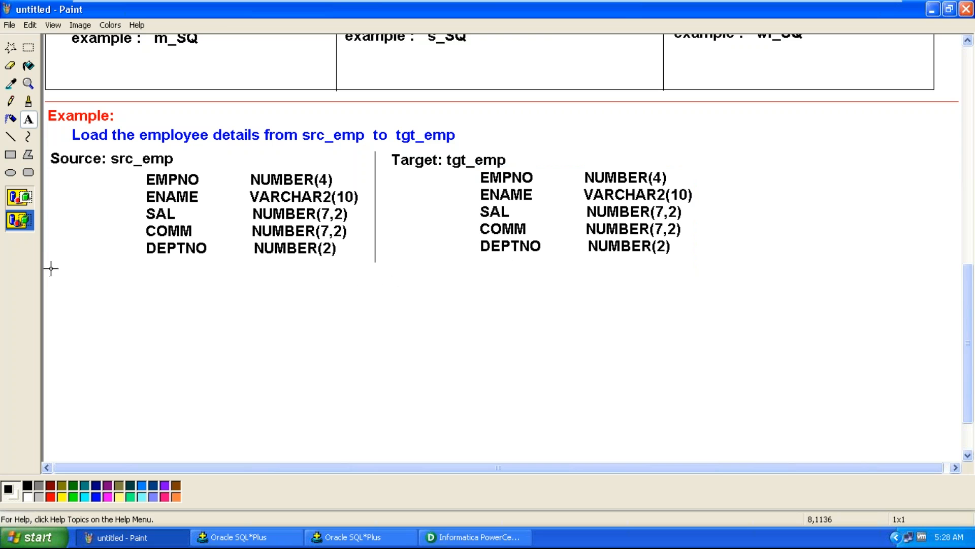
drag(49, 269, 427, 291)
text(Concept)
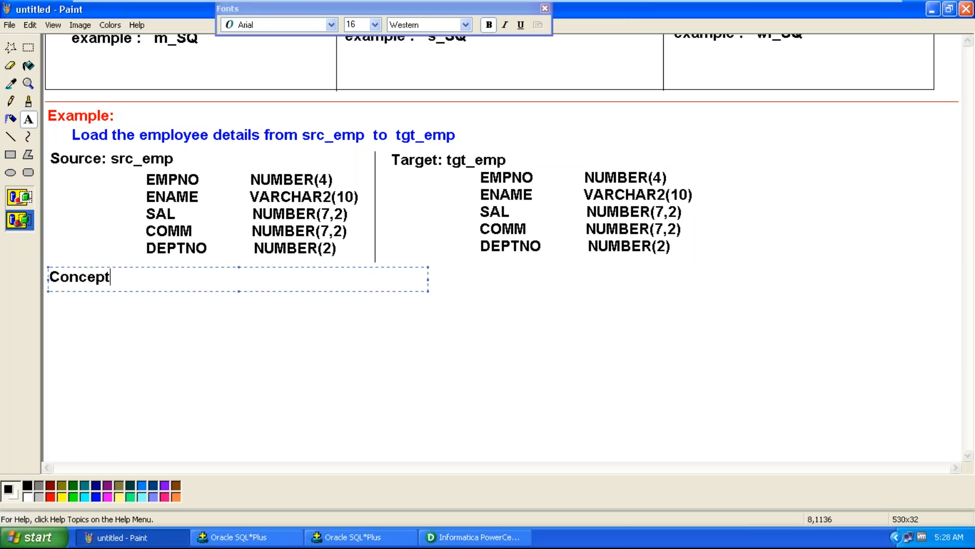
text(:  Source Qualifier)
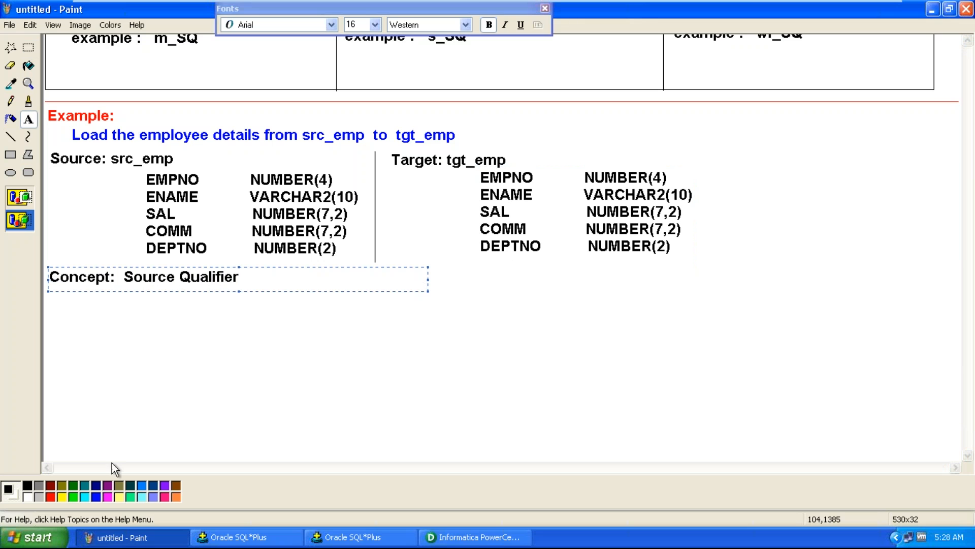
click(95, 496)
Add a 'Mapping Objects:' heading below the concept line in black
click(65, 309)
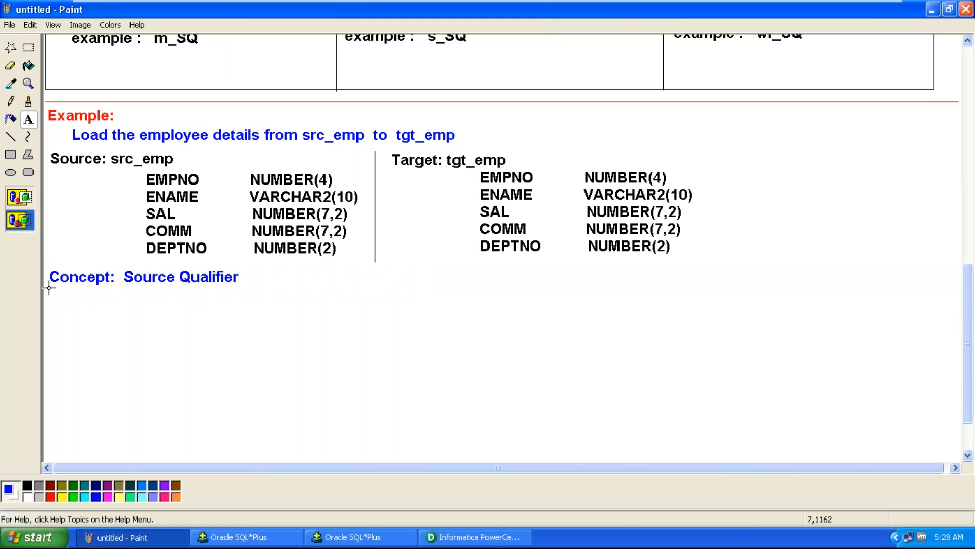
drag(48, 288, 345, 333)
text(Mapping  O)
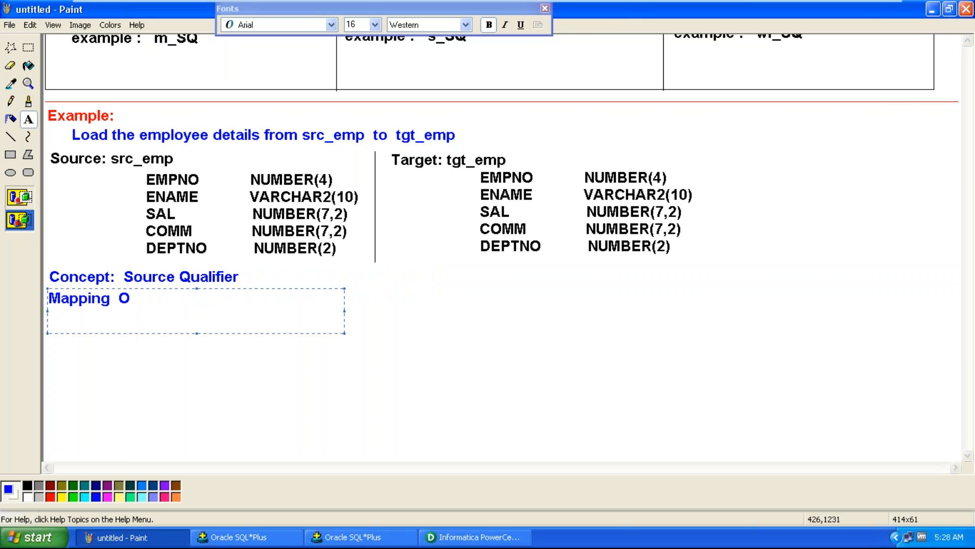
text(bjects:)
click(28, 484)
Start an indented list under Mapping Objects with the line 'Source ----> src_emp'
click(144, 425)
drag(93, 307, 503, 448)
text(Source)
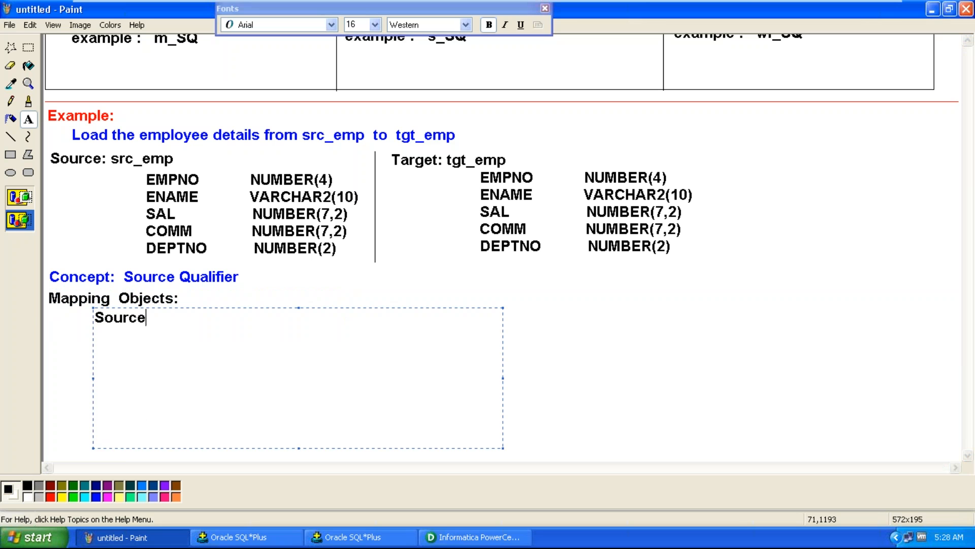
text( ----> src_emp)
key(Return)
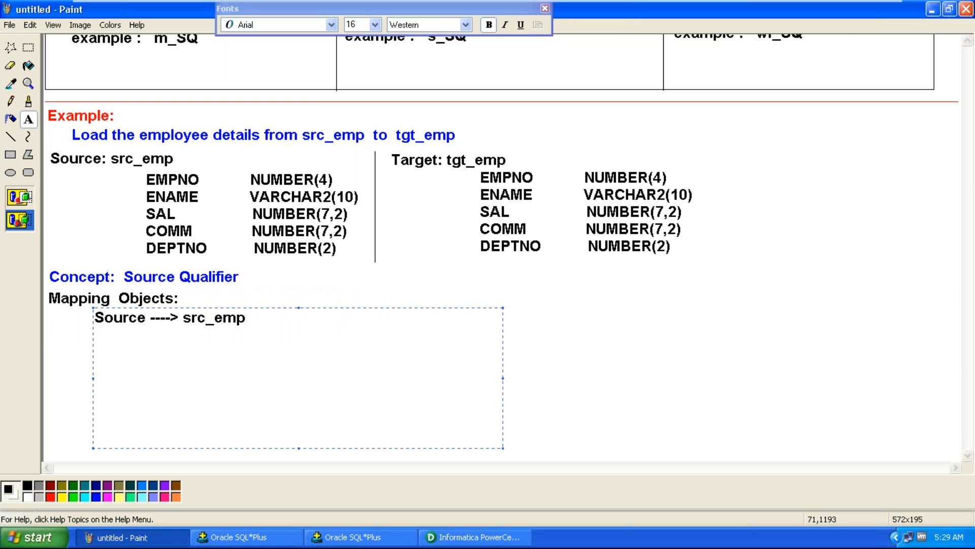
Add the lines 'SQ-----> SQ_src_emp' and 'Target ---> tgt_emp' to the mapping objects list
text(SQ-----> SQ)
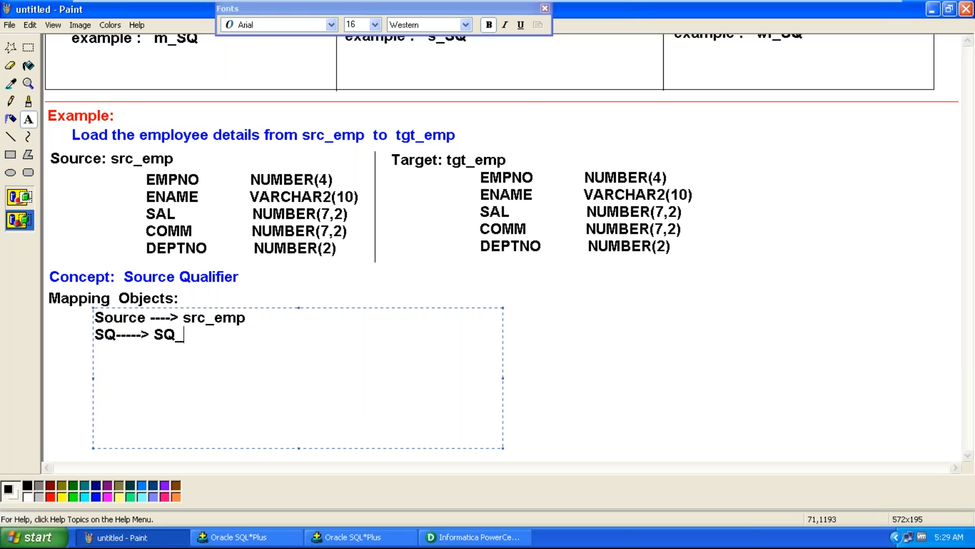
text(_src_emp)
key(Return)
text(Target ---> tgt_emp)
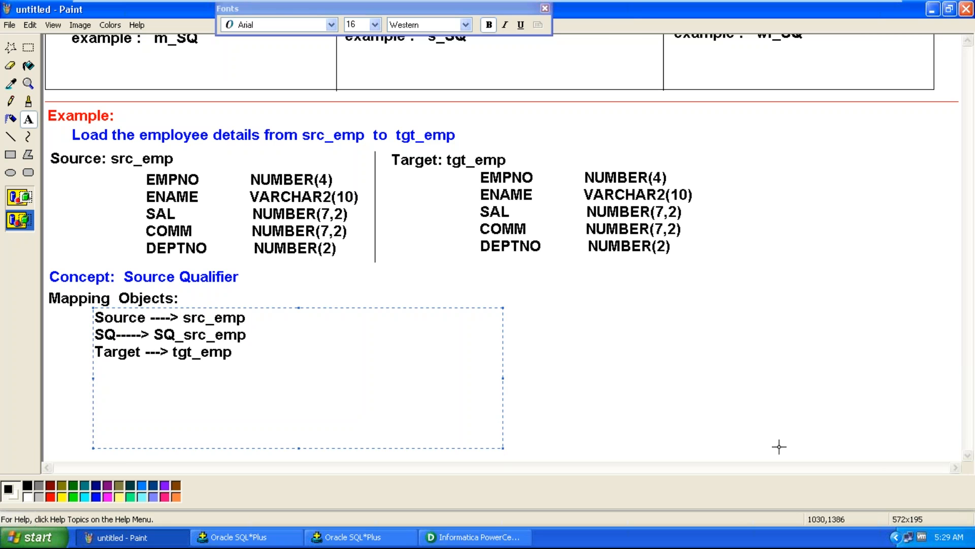
Add a new text line 'Mapping Name ----> m_SQ' below the mapping objects and duplicate it twice beneath
click(663, 377)
drag(46, 383, 594, 433)
text(Mapp)
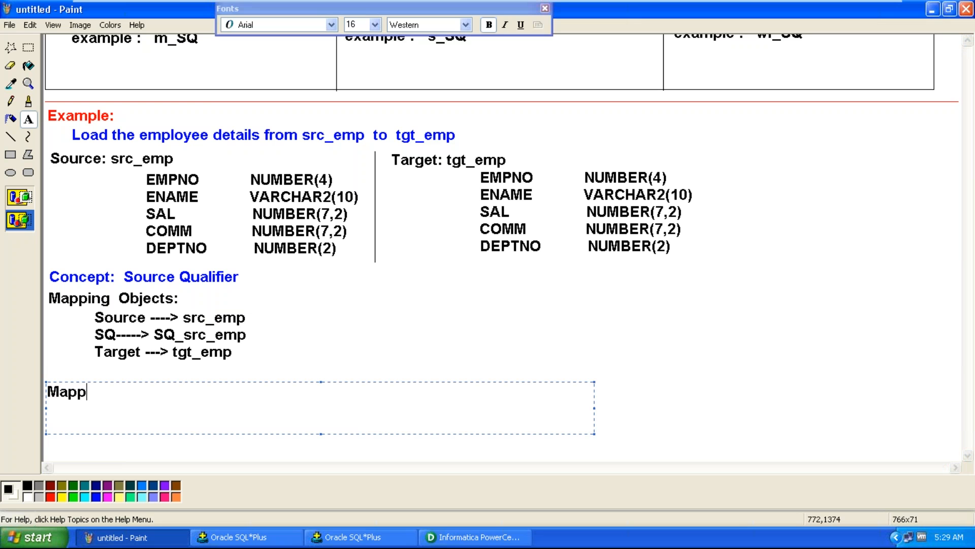
text(ing Name    )
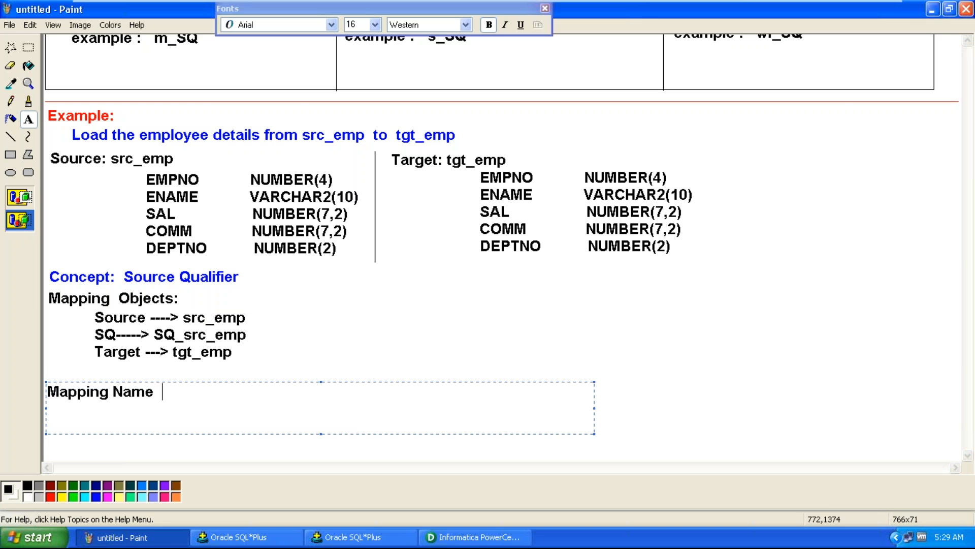
text(---->  m_SQ)
key(ctrl+a)
key(End)
key(Return)
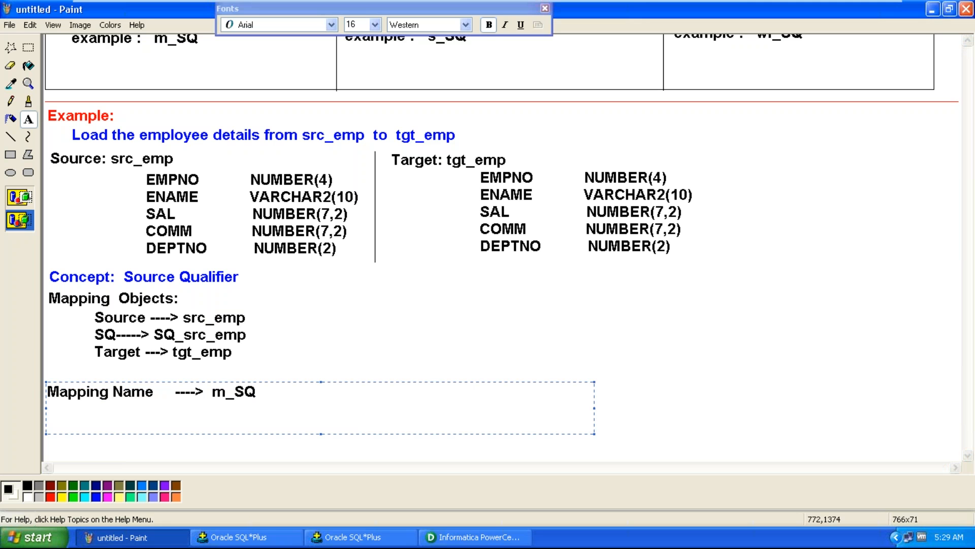
key(ctrl+v)
key(Return)
key(ctrl+v)
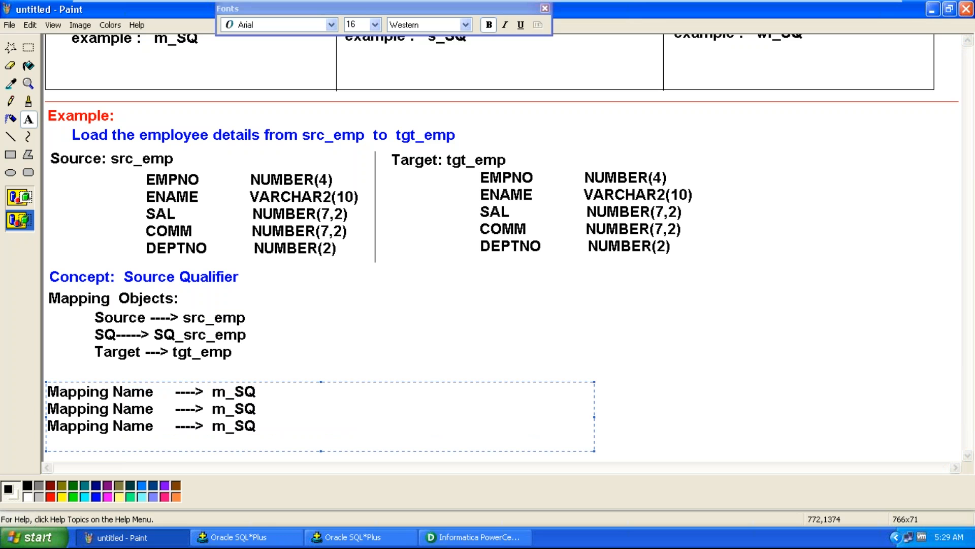
Rename the second and third lines' labels to 'Session' and 'Workflow'
drag(48, 408, 107, 408)
text(Session)
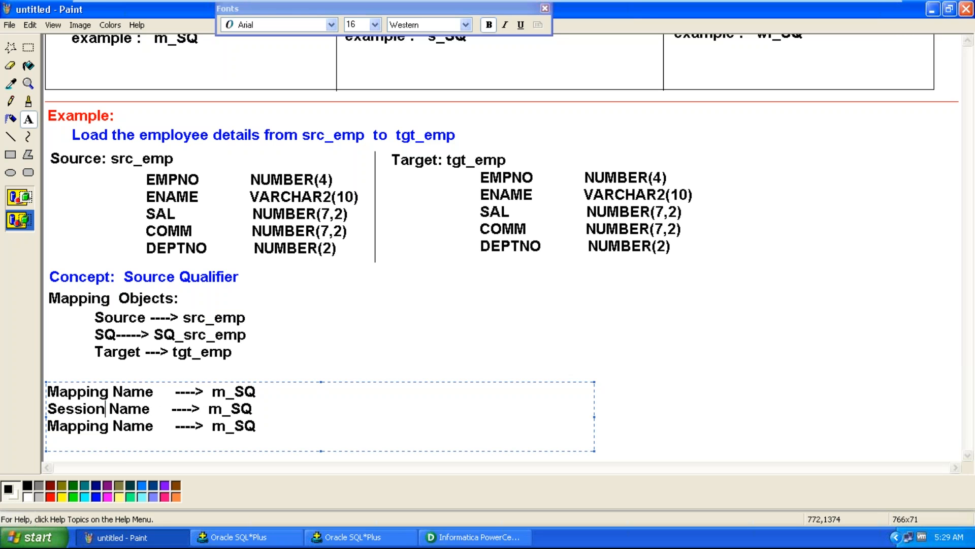
drag(109, 426, 47, 426)
text(Workflow)
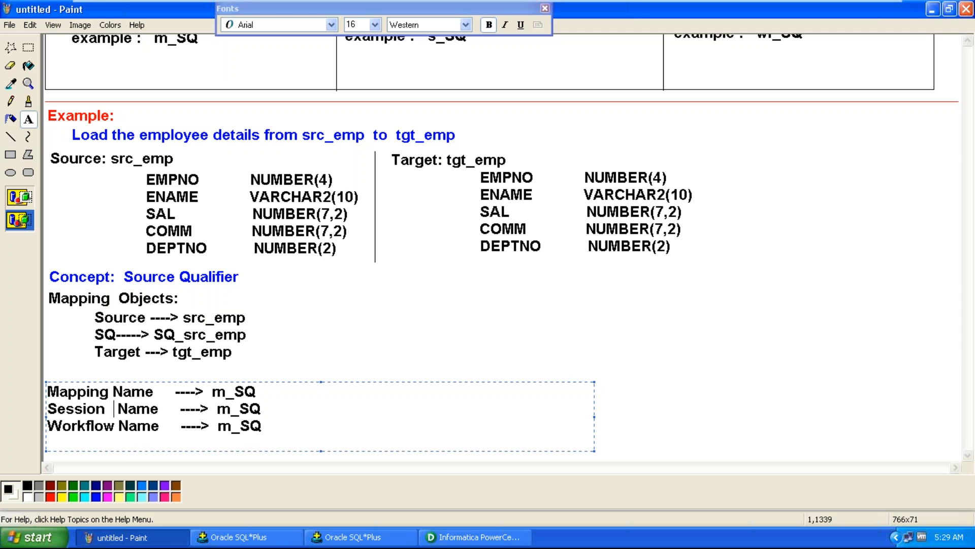
Change the session and workflow values to s_SQ and wf_SQ
click(112, 392)
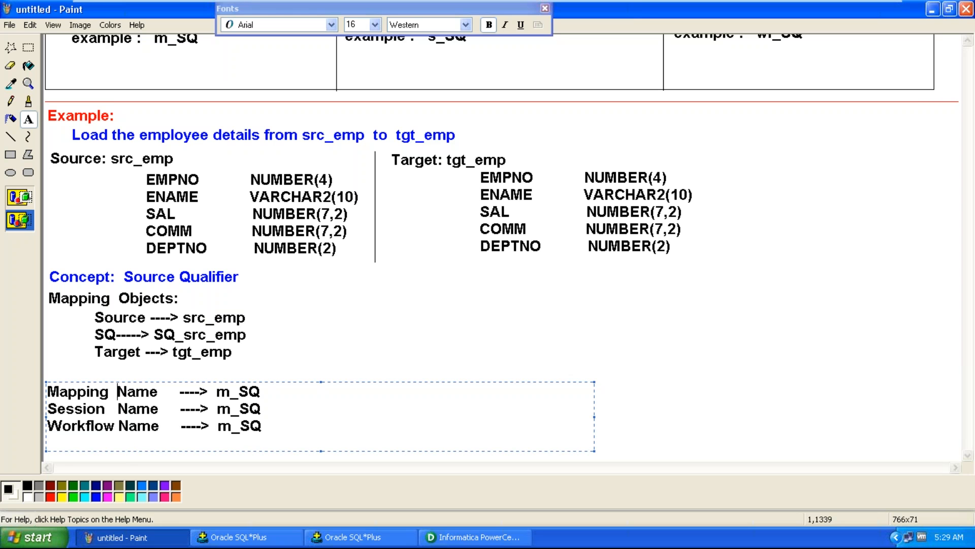
click(231, 408)
key(BackSpace)
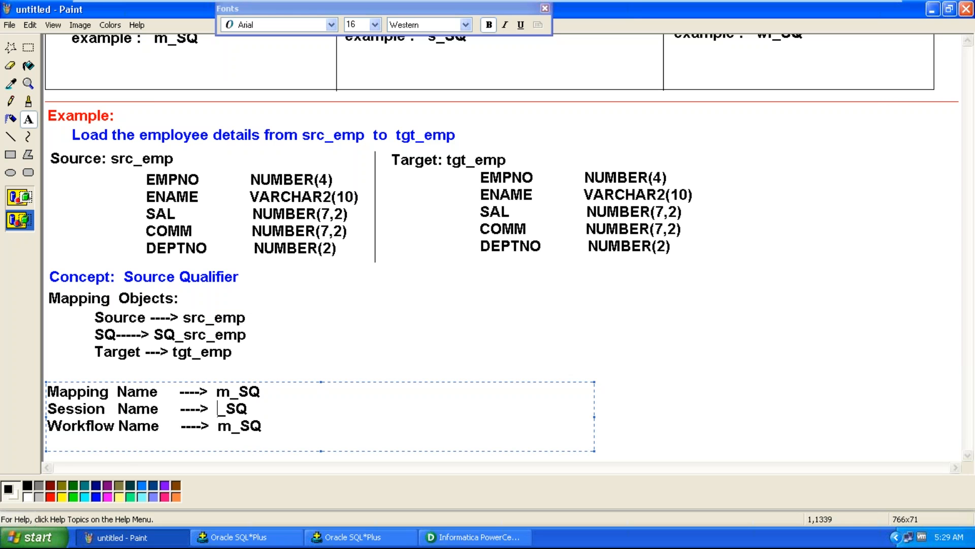
text(s)
key(BackSpace)
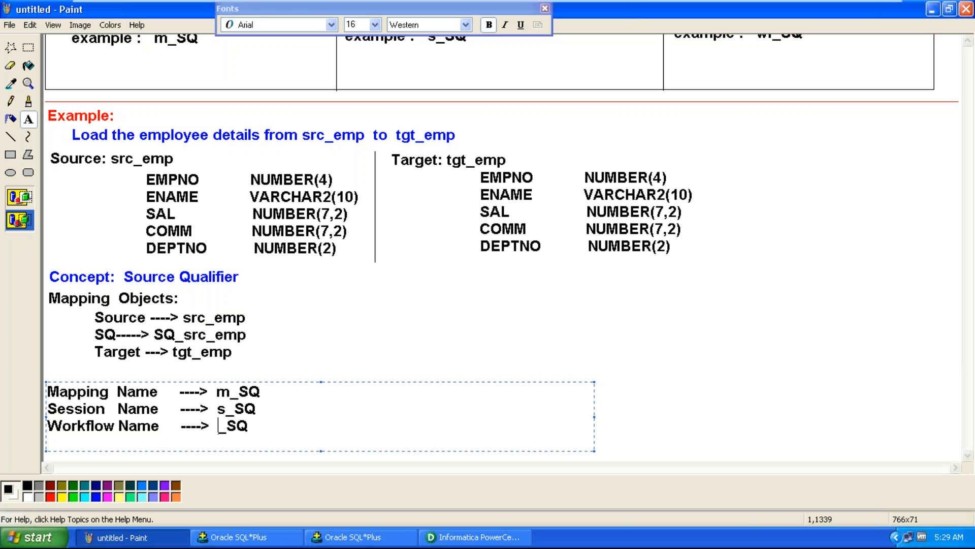
text(wf)
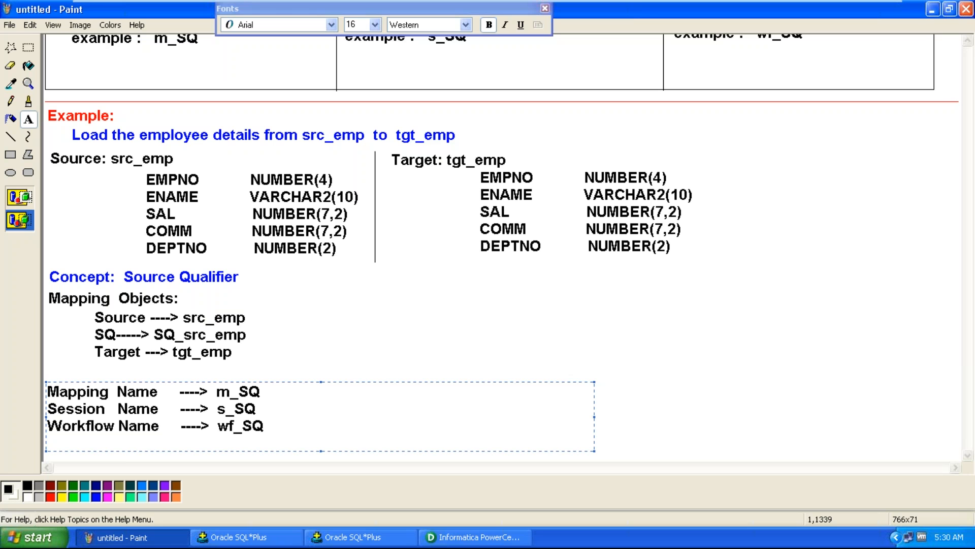
Prefix the mapping, session and workflow names with 'ex01_'
text(ex01)
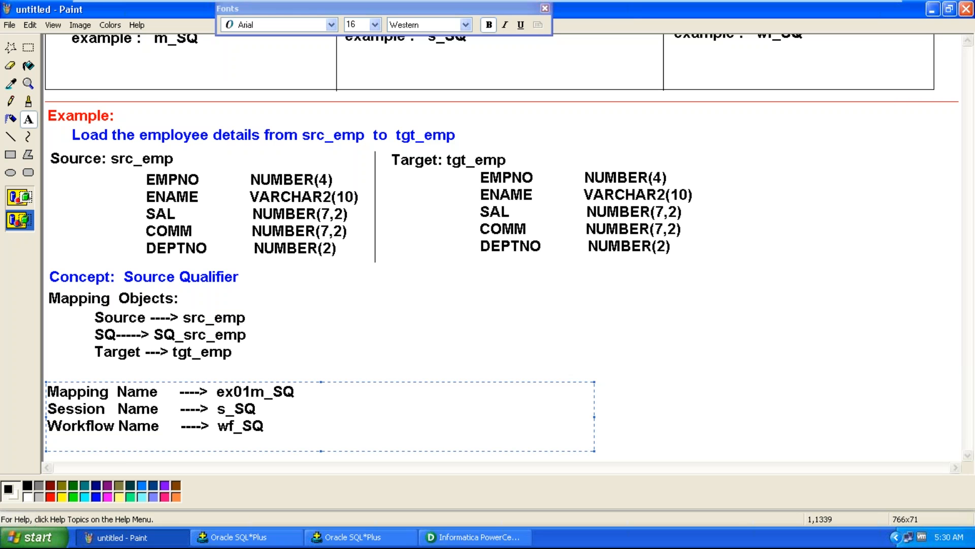
text(_)
key(Down)
key(Left)
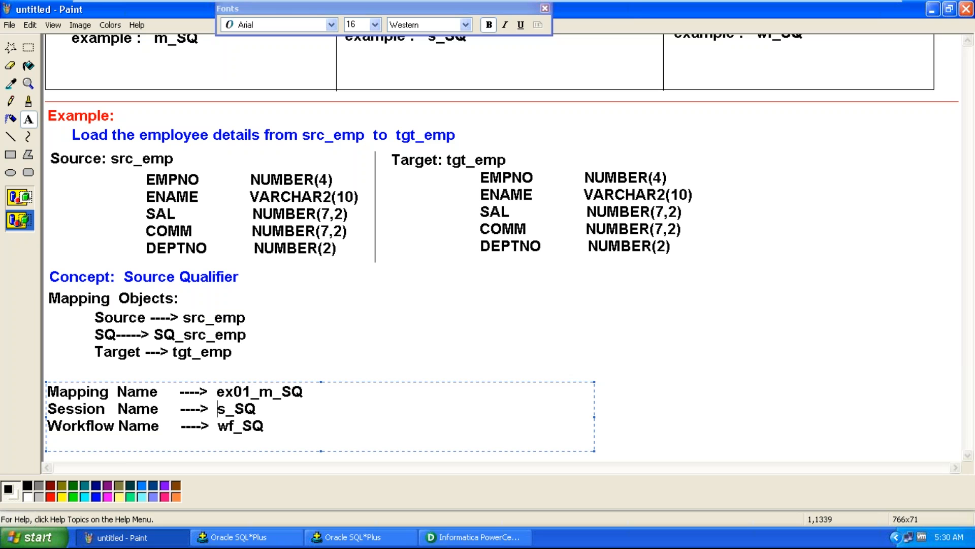
text(ex0)
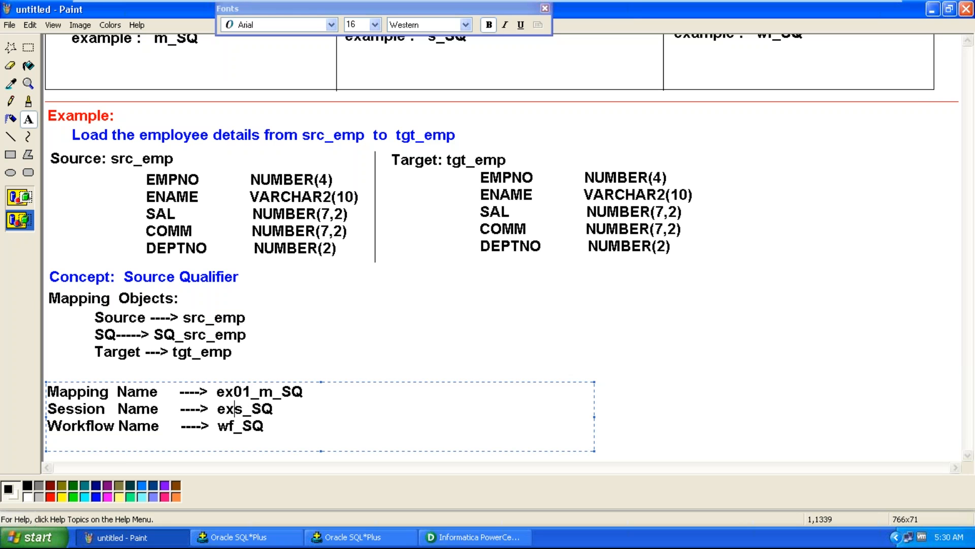
text(1)
key(BackSpace)
text(01)
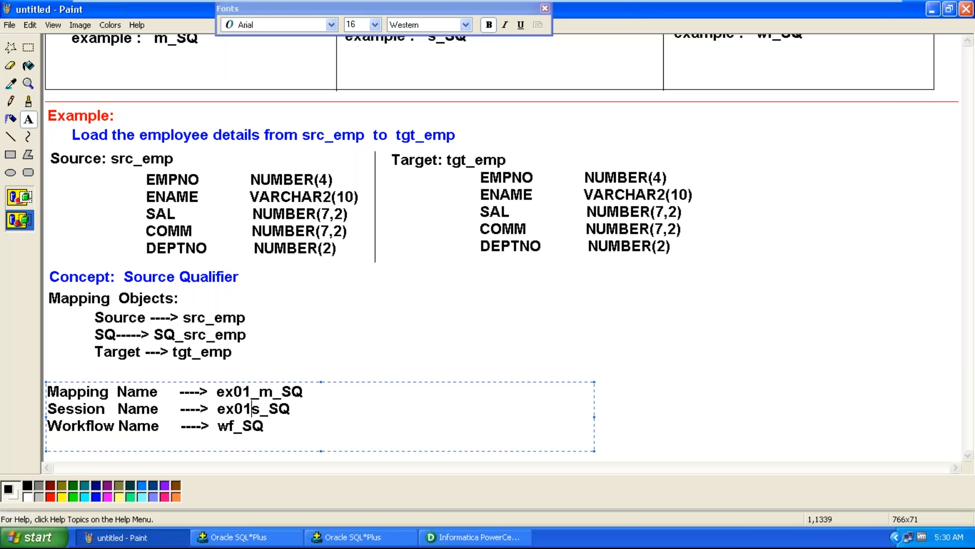
text(_)
key(Down)
key(Left)
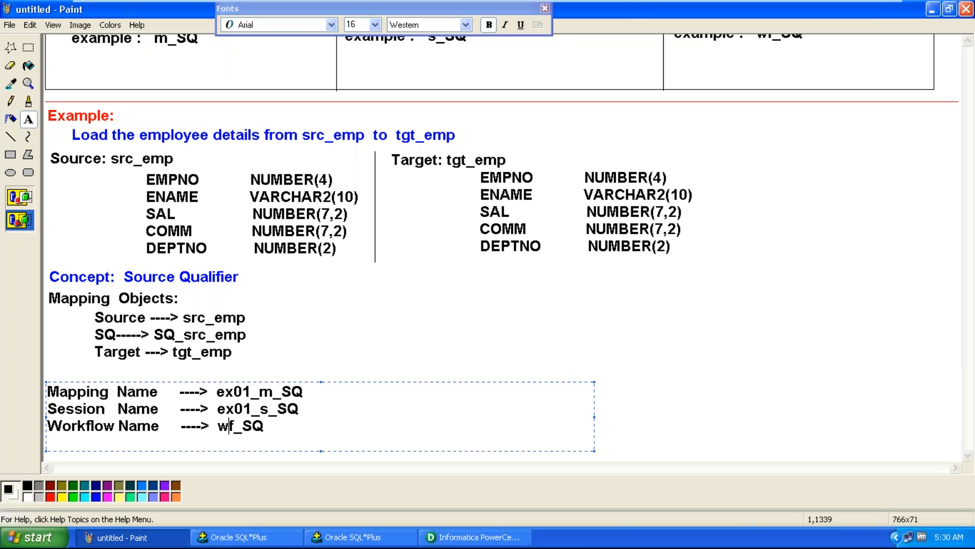
text(ex)
text(01)
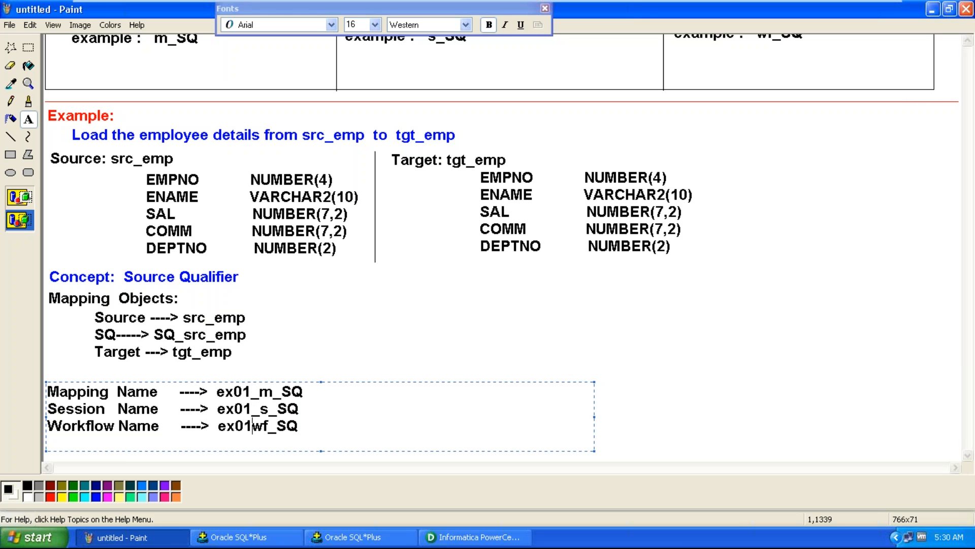
text(_)
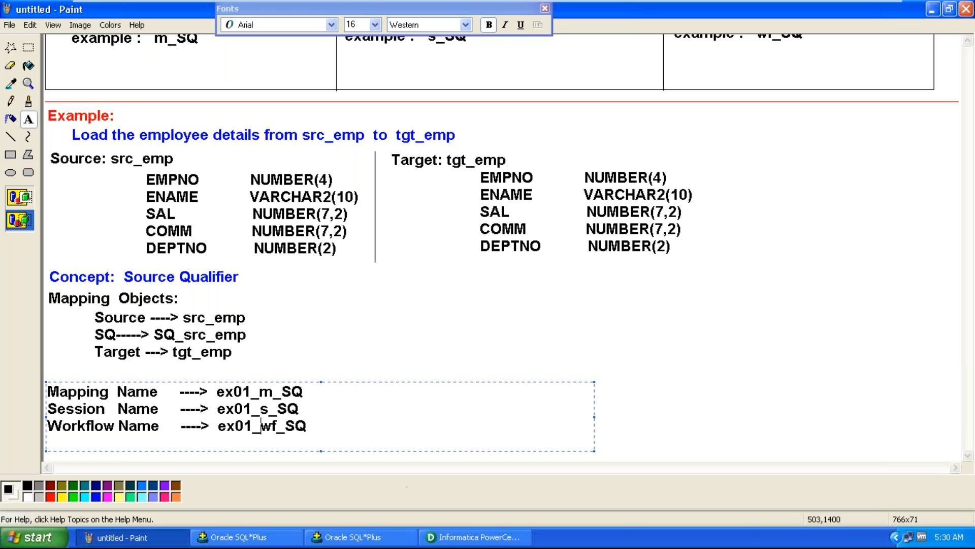
Finish the text and open the Repository Manager from PowerCenter Designer
click(708, 398)
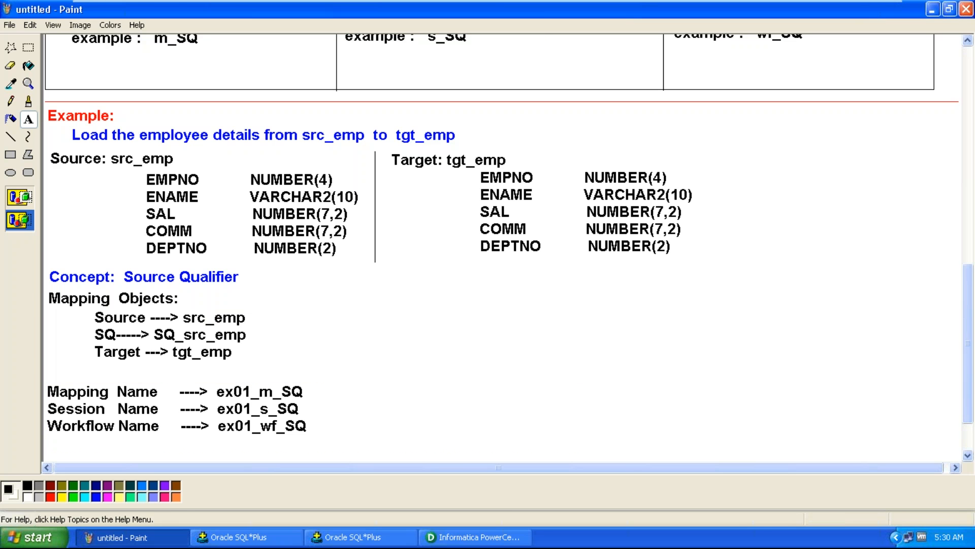
click(471, 542)
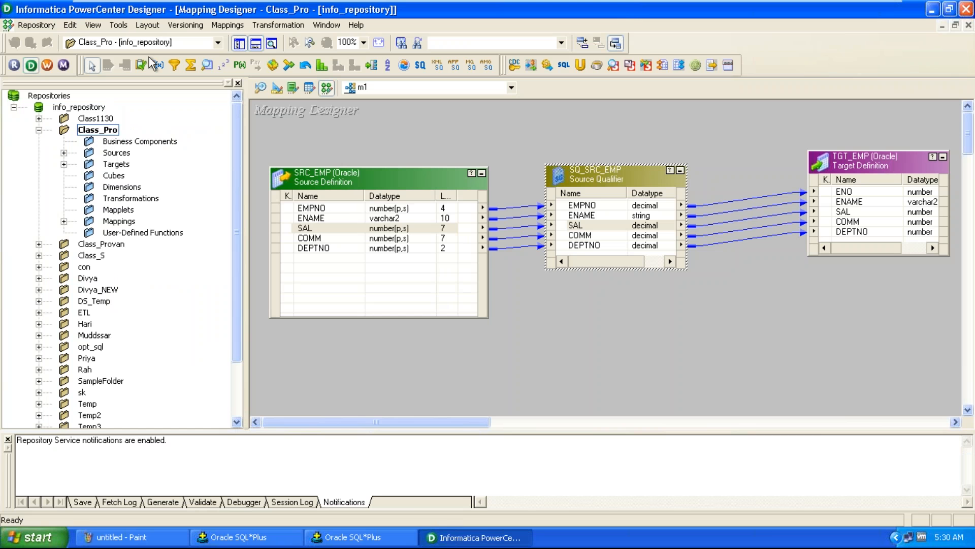
click(14, 65)
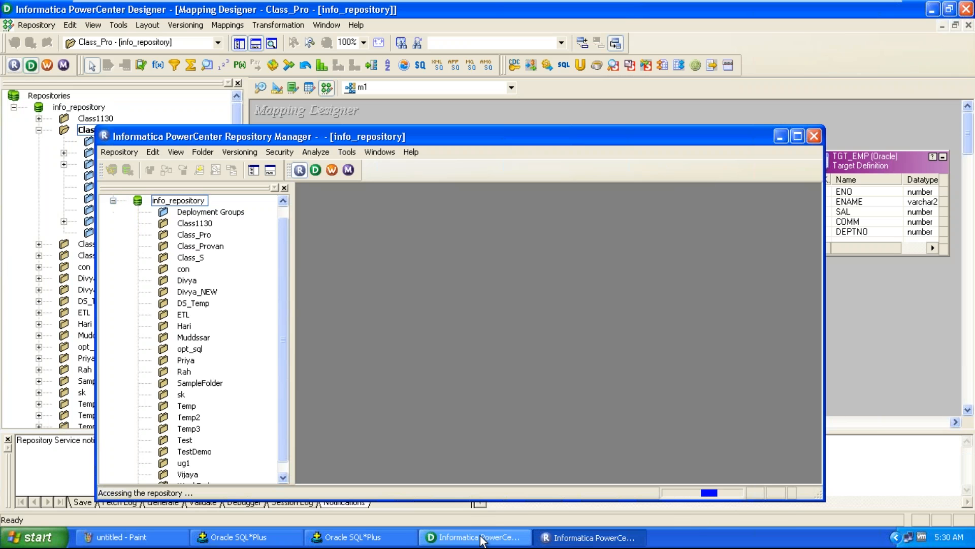
right_click(481, 537)
click(504, 525)
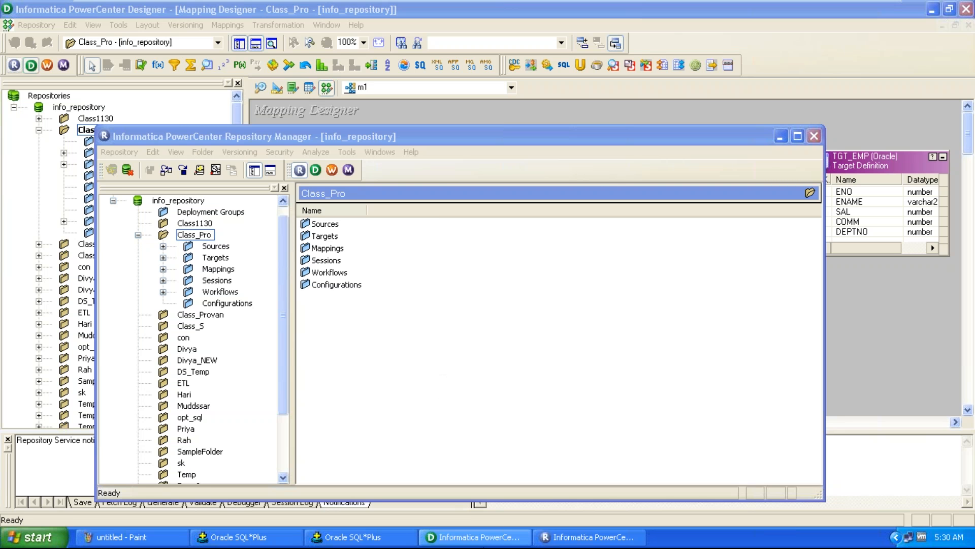
click(495, 538)
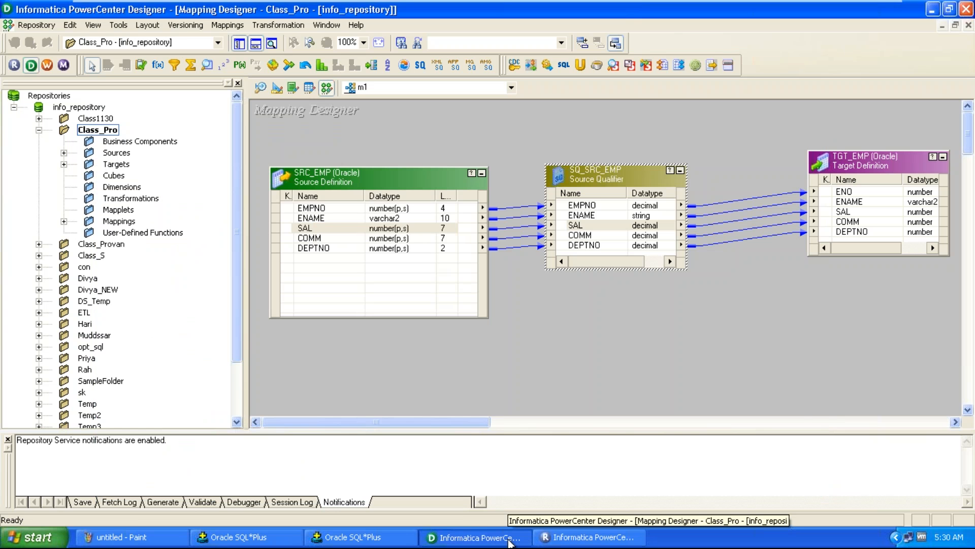
right_click(540, 538)
click(536, 528)
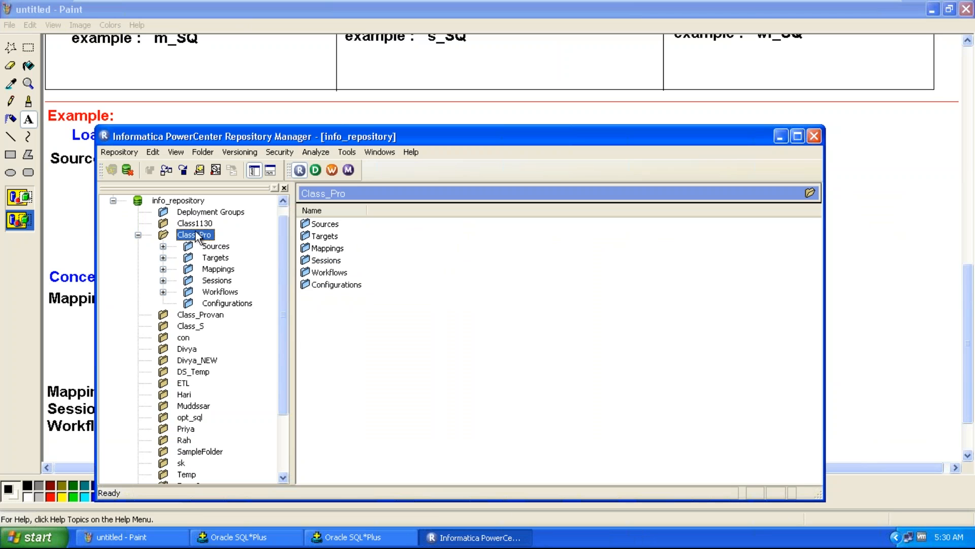
Delete the Class_Pro folder from the repository
click(138, 235)
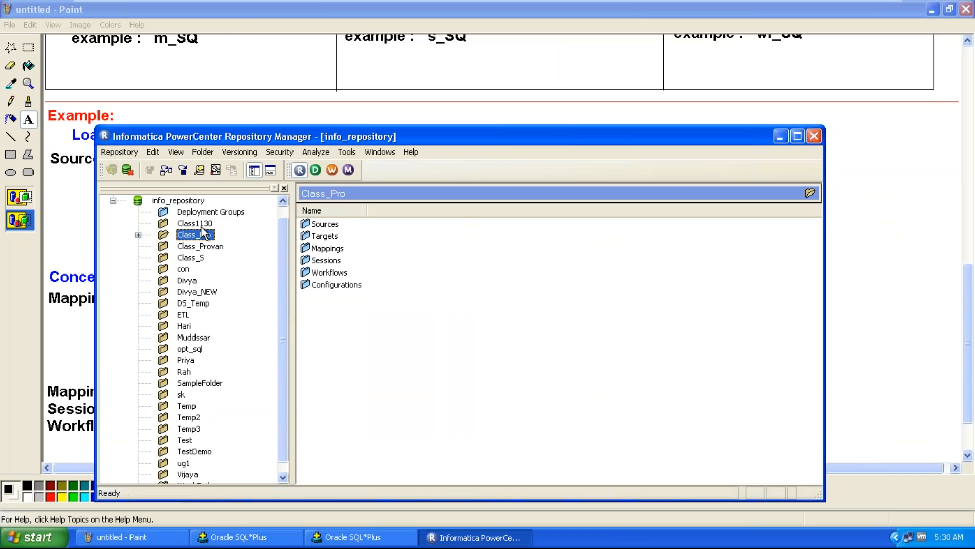
click(205, 151)
click(217, 197)
click(434, 337)
click(432, 337)
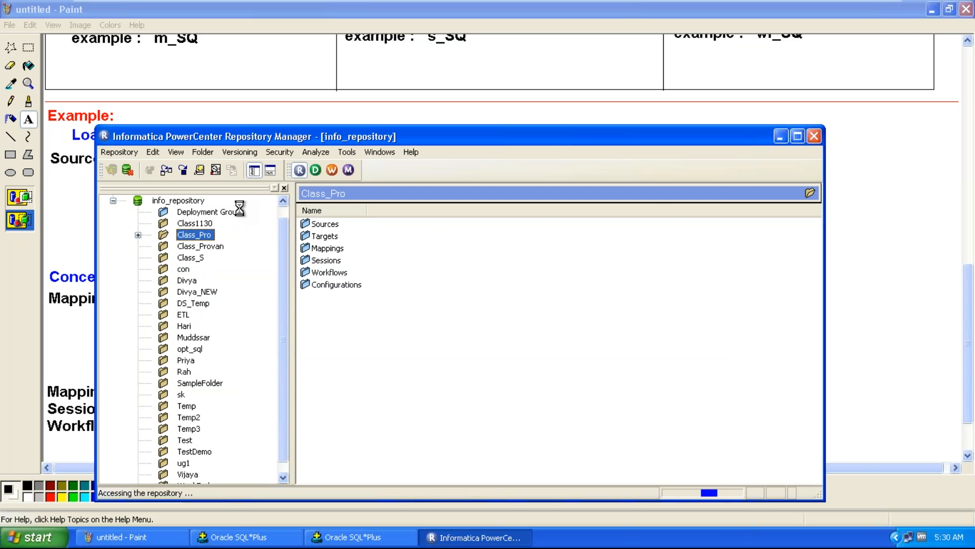
click(454, 342)
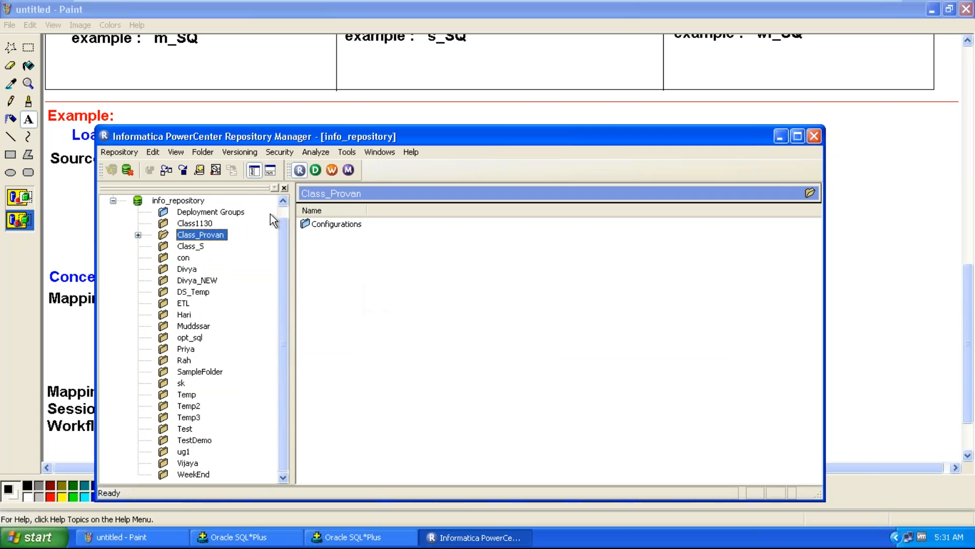
Delete the Class_Provan folder from the repository
click(203, 152)
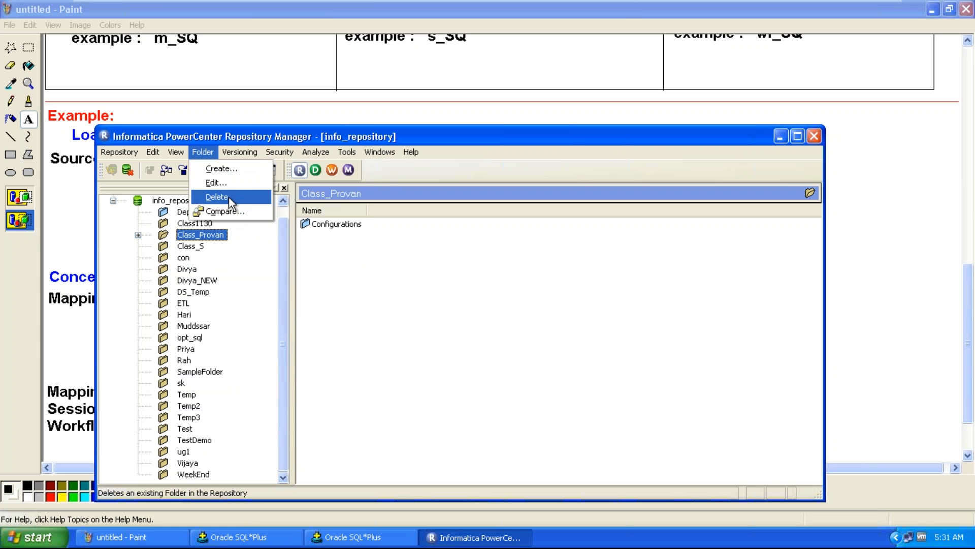
click(228, 196)
key(Return)
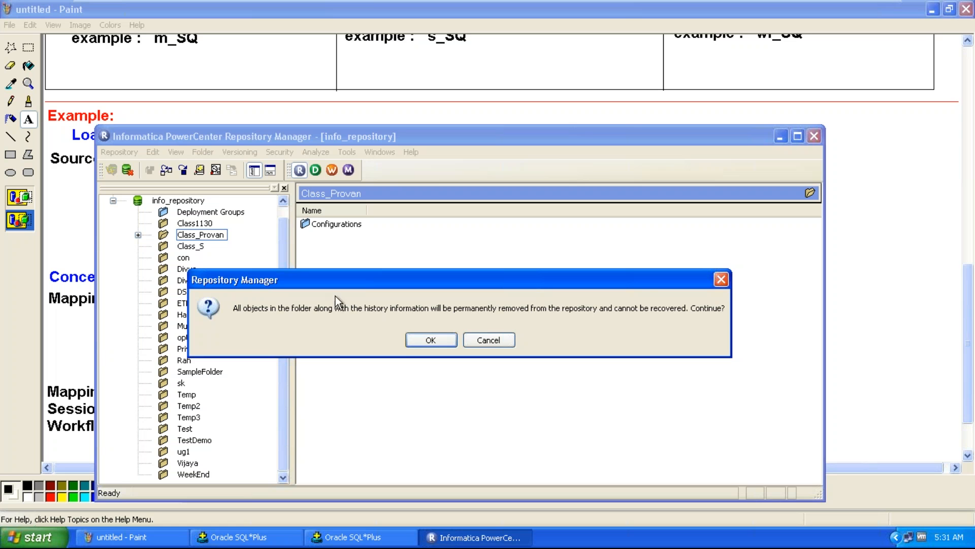
click(417, 339)
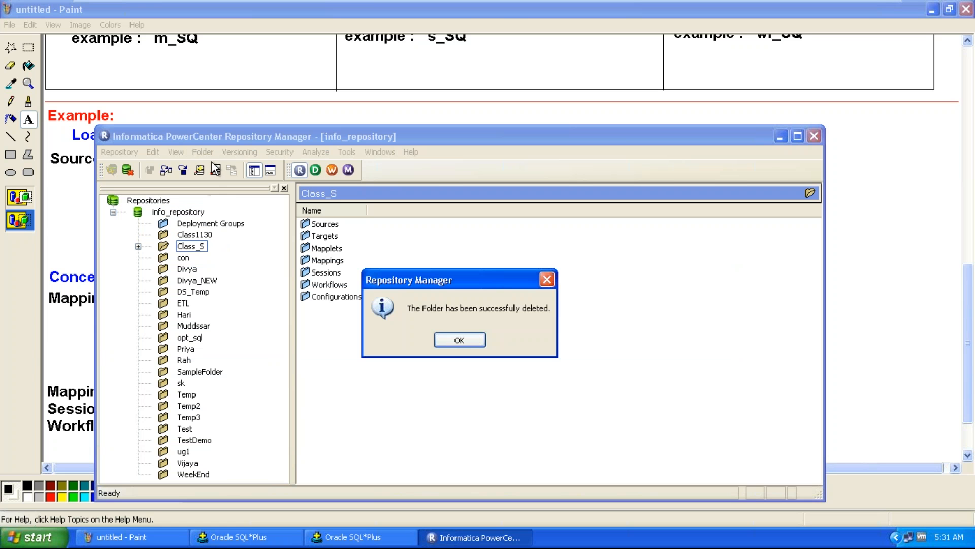
click(446, 342)
Create a new repository folder named Class_Pro
click(202, 152)
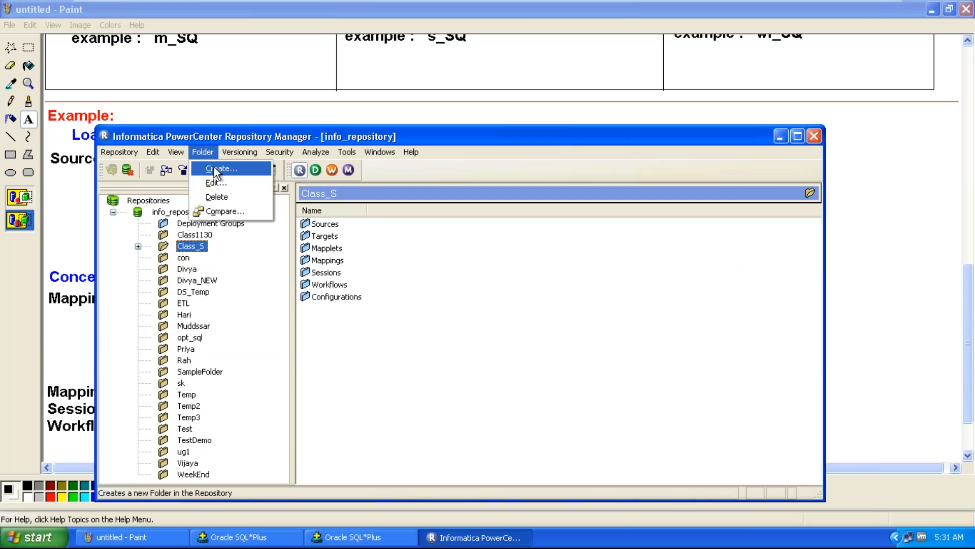
click(215, 169)
text(Class_)
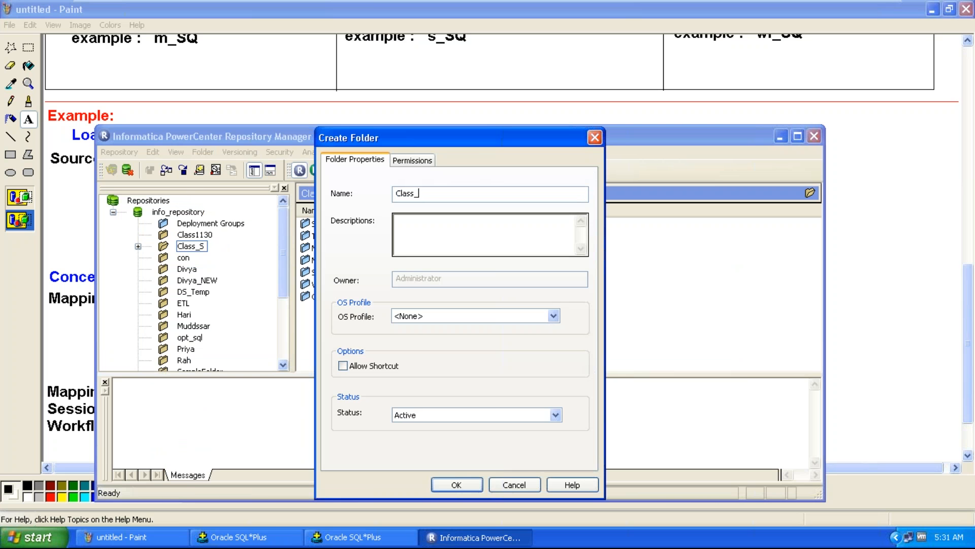
text(Pro)
click(462, 485)
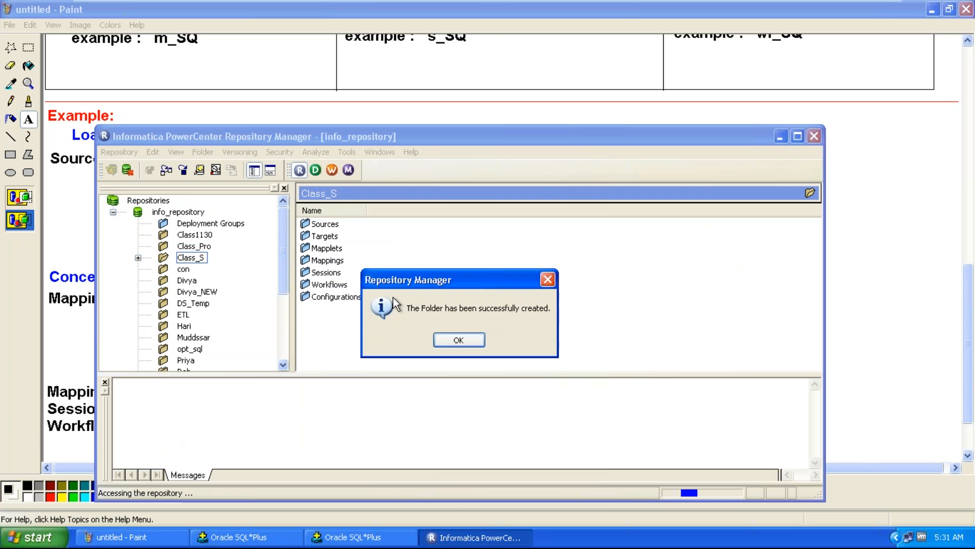
click(464, 339)
Open the Workflow Manager, disconnect the Class_S folder and open the Class_Pro folder
click(333, 170)
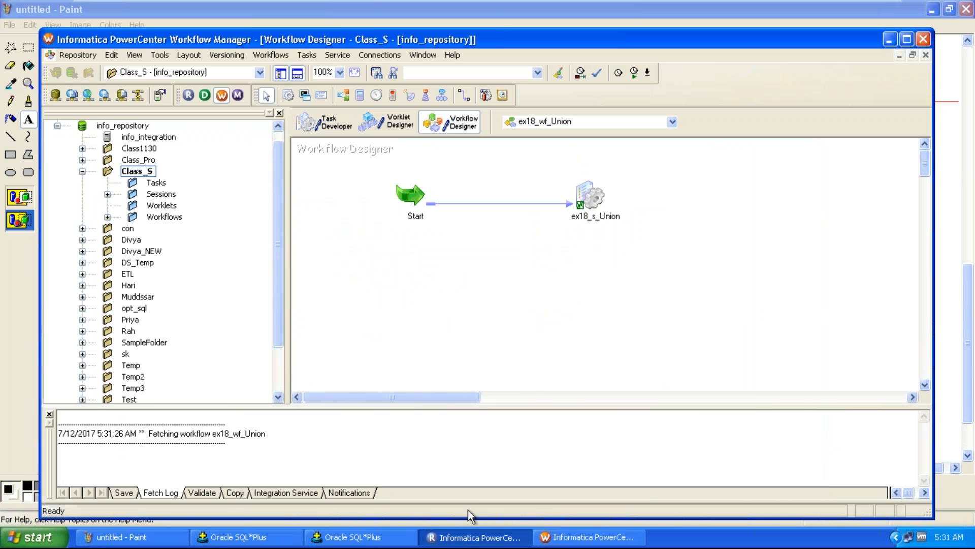
click(468, 541)
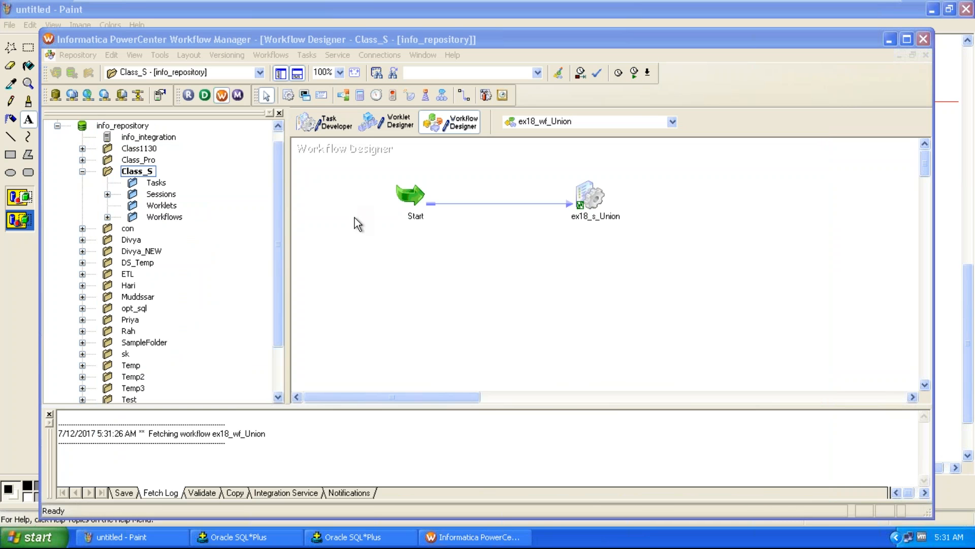
right_click(147, 170)
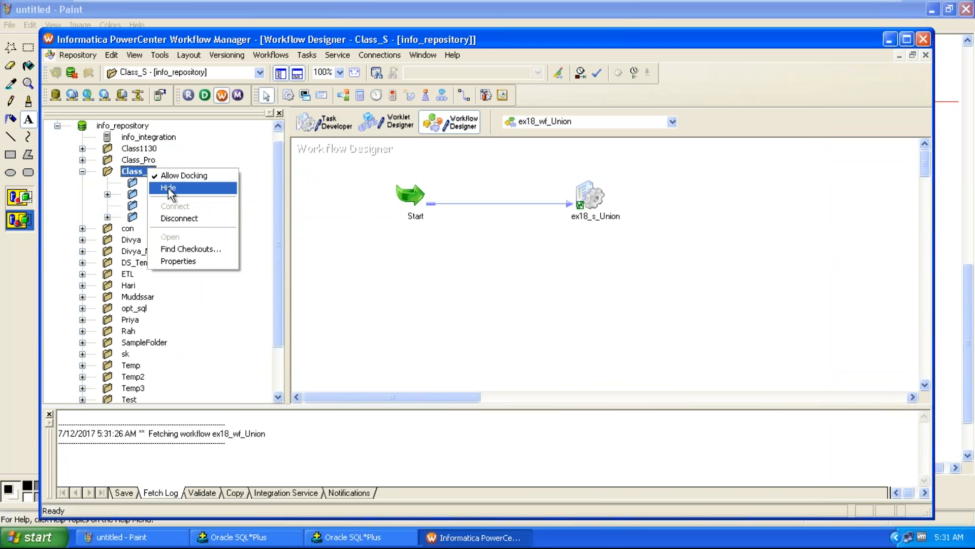
click(173, 219)
click(139, 160)
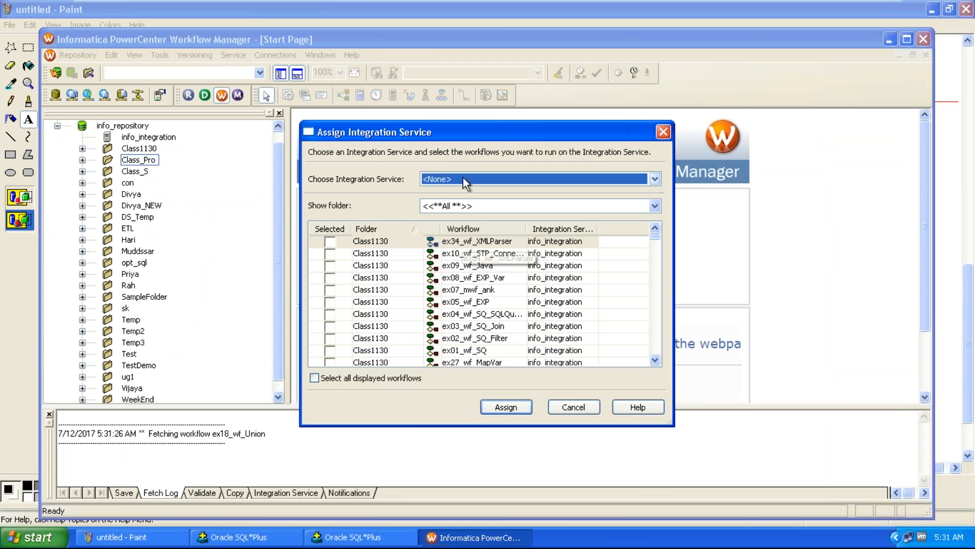
Assign the info_integration Integration Service to the workflows of the Class_Pro folder
click(460, 178)
click(456, 200)
click(457, 206)
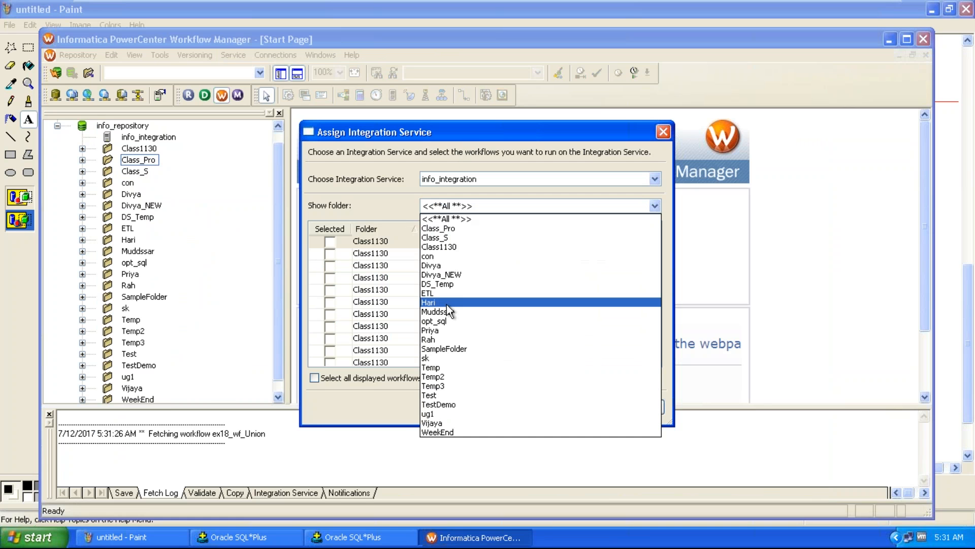
click(455, 228)
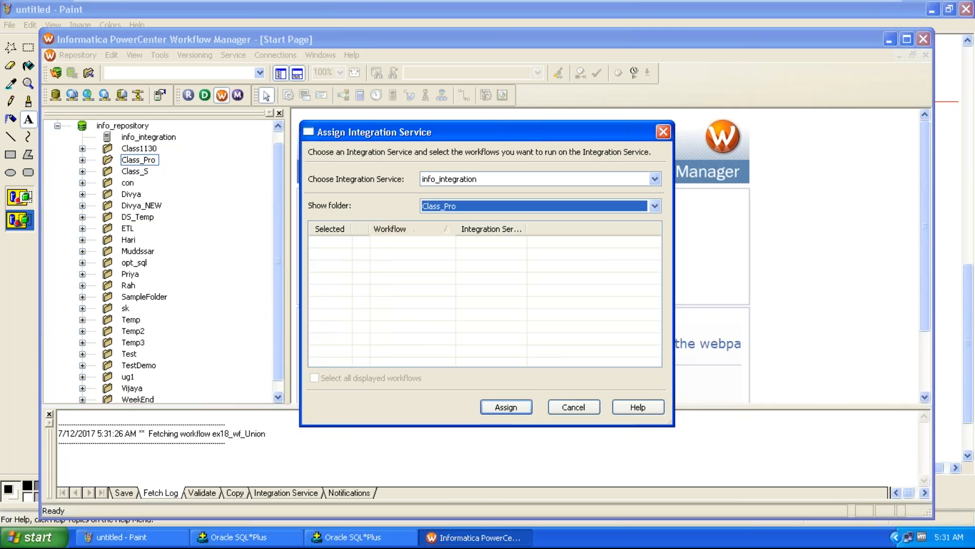
click(517, 409)
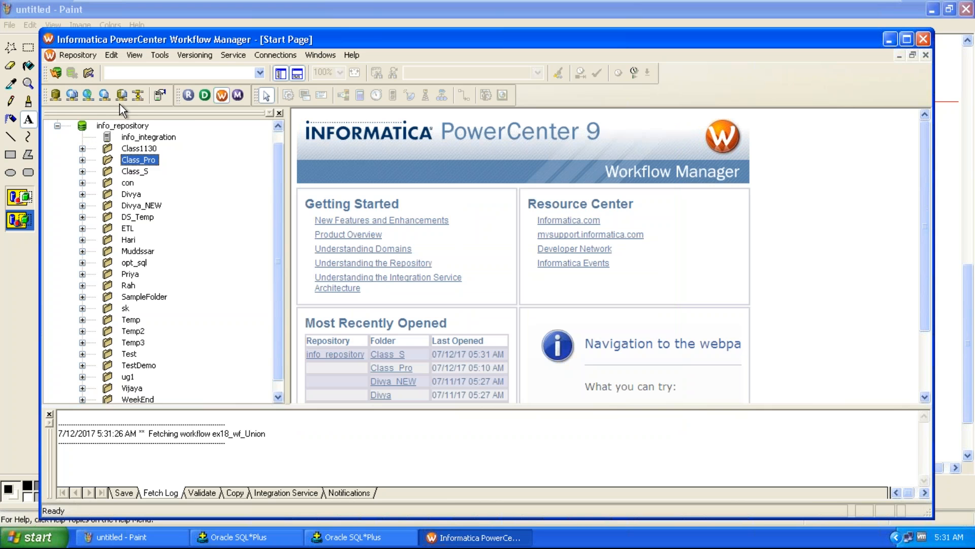
Close the Workflow Manager and return to the PowerCenter Designer
click(84, 57)
click(142, 275)
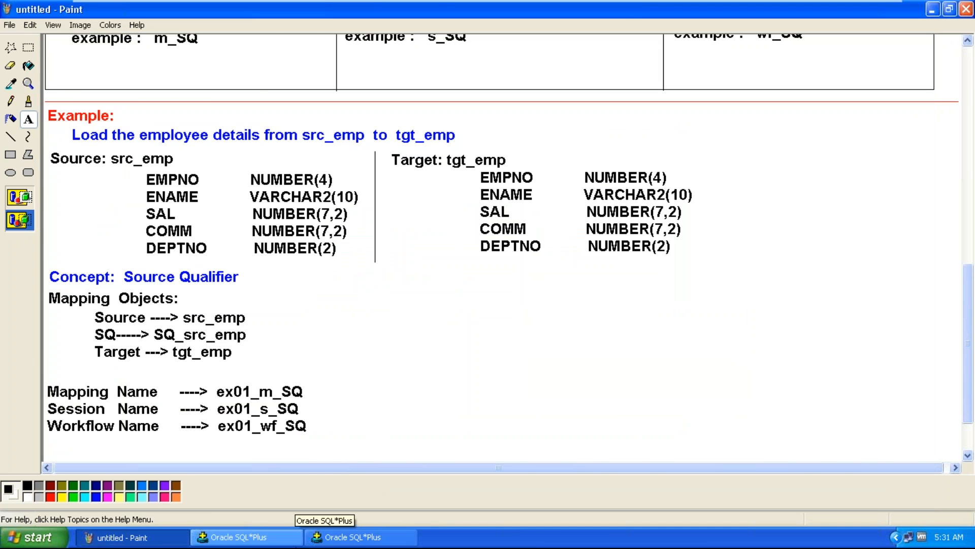
key(super+d)
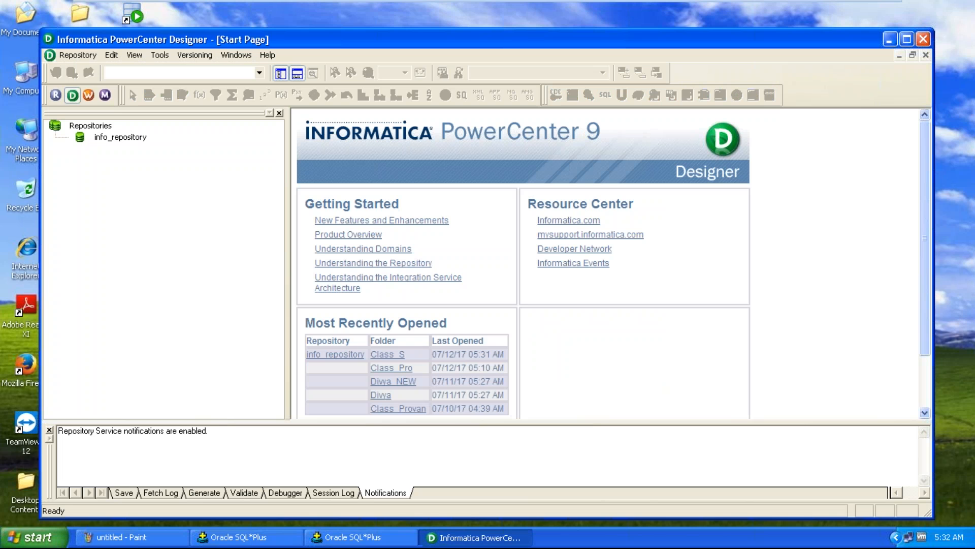
Connect the Designer to info_repository as Administrator, entering the repository password
click(133, 141)
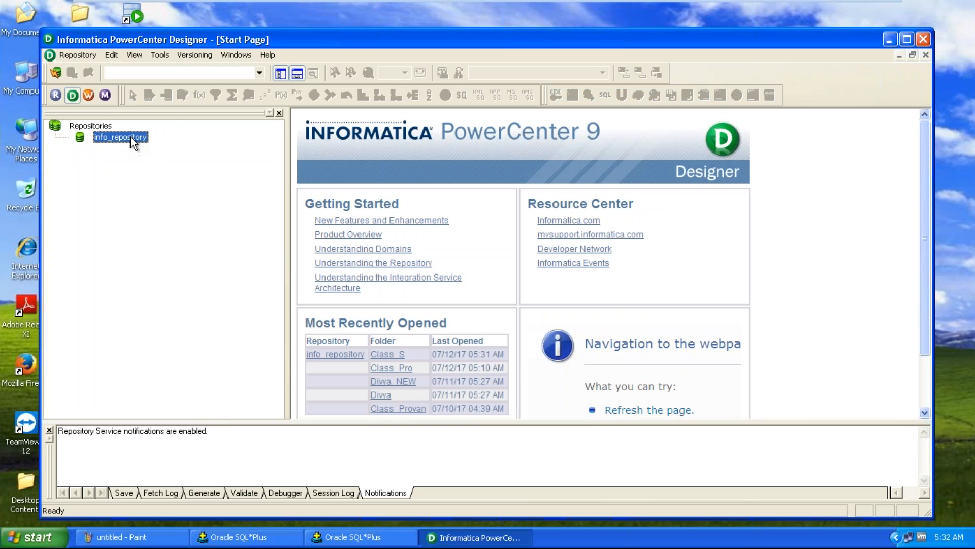
right_click(133, 142)
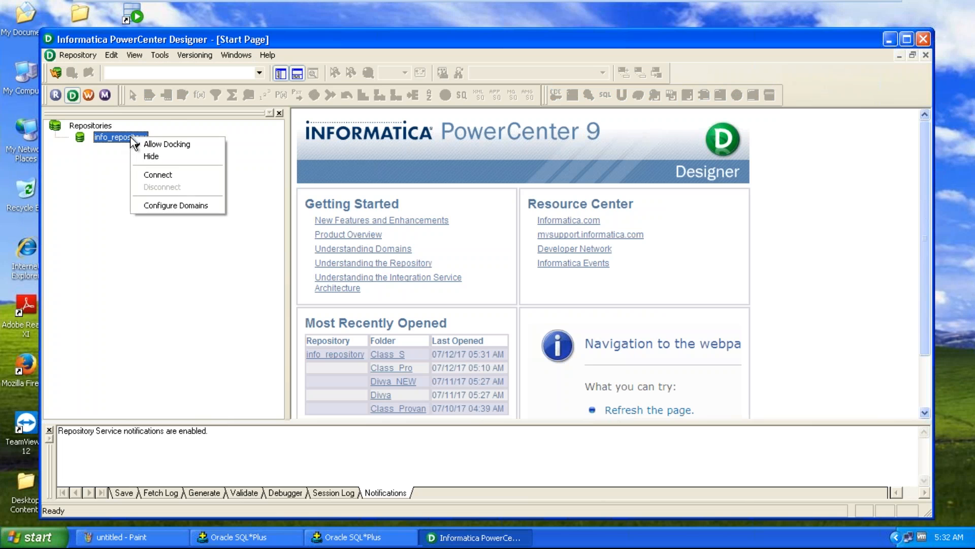
click(167, 178)
click(421, 295)
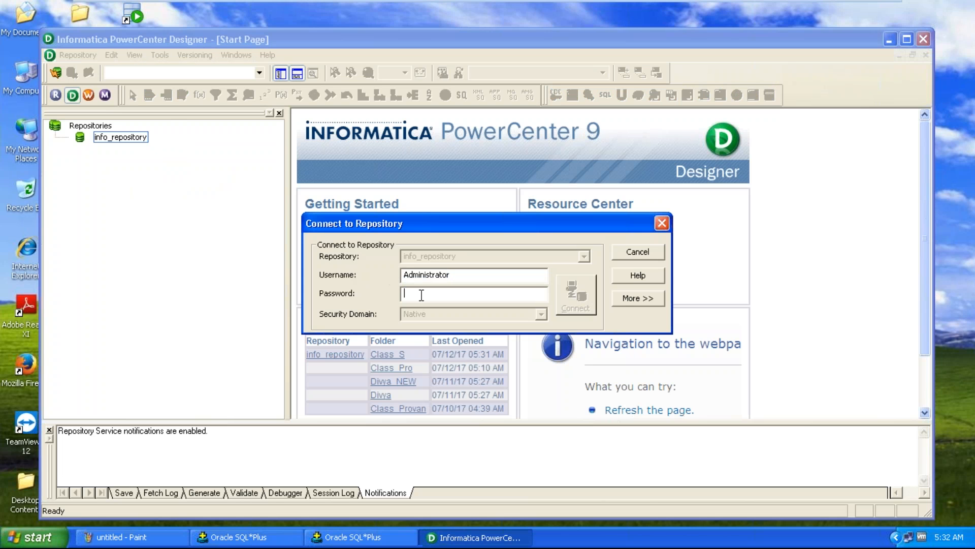
text(ad)
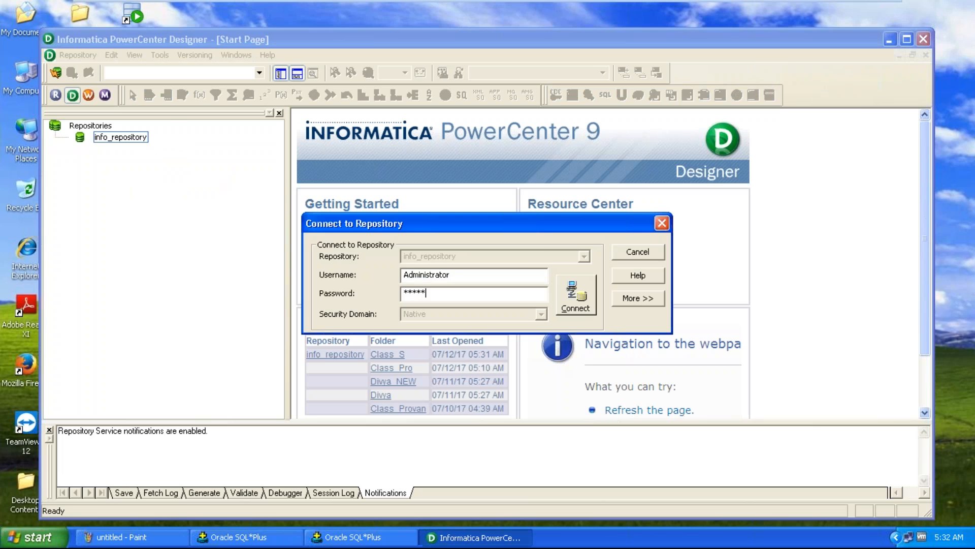
key(Return)
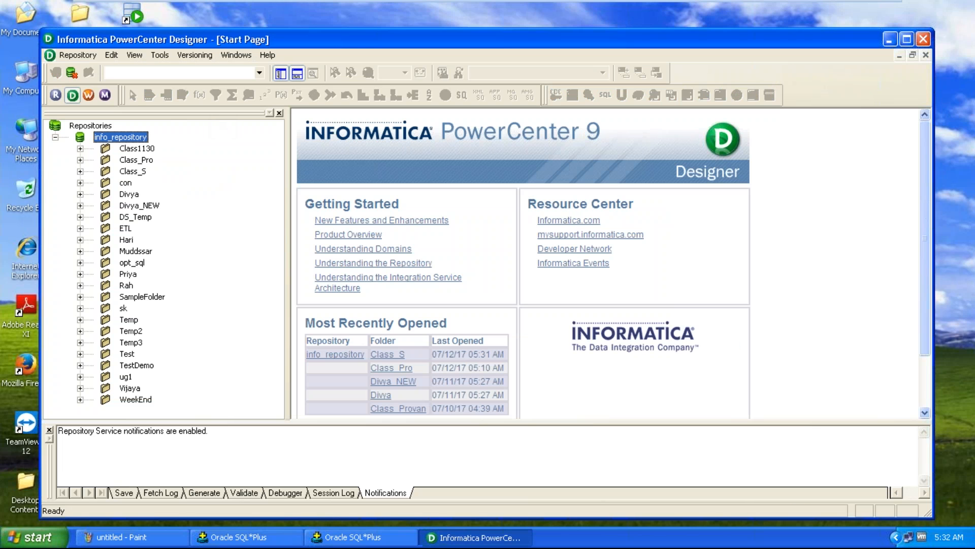
Maximize the Designer window and open the Class_Pro folder
double_click(264, 38)
click(118, 25)
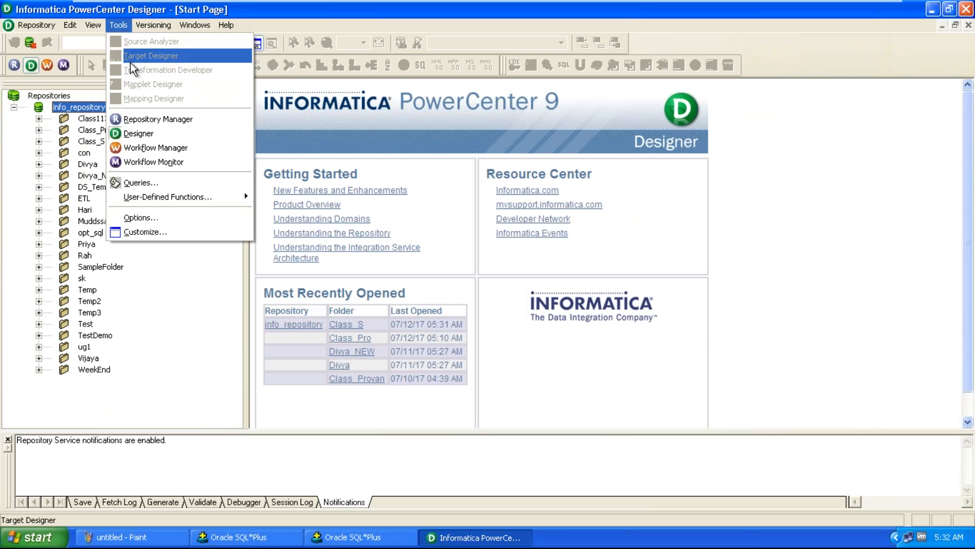
click(163, 284)
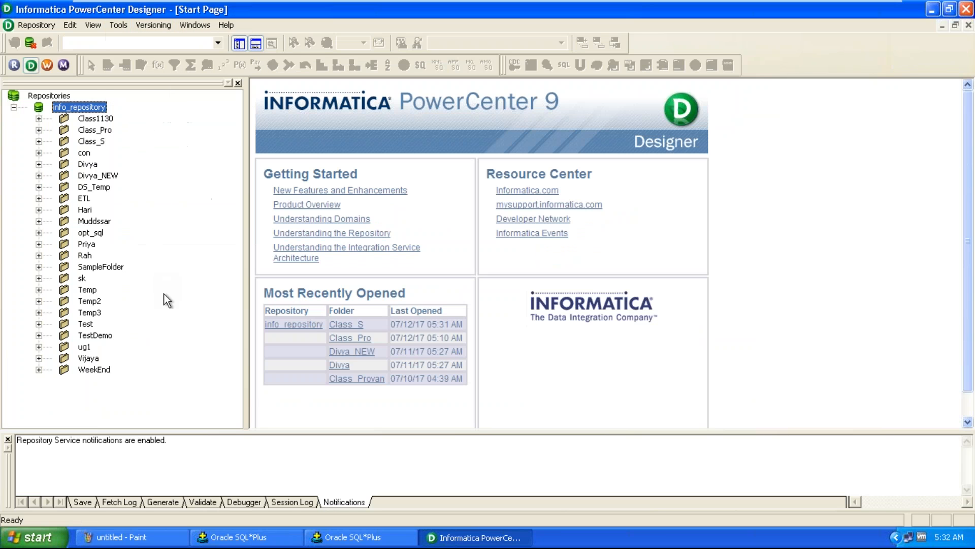
click(102, 130)
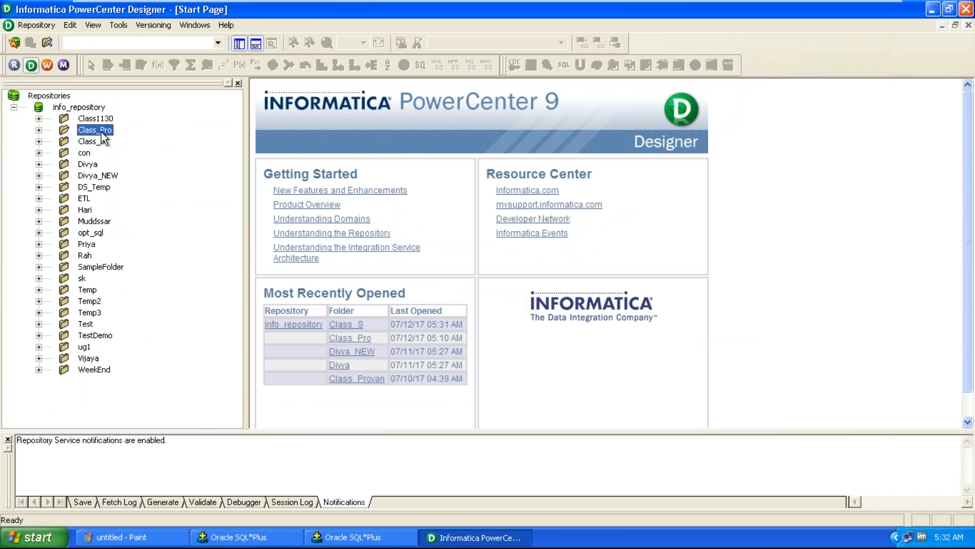
double_click(102, 131)
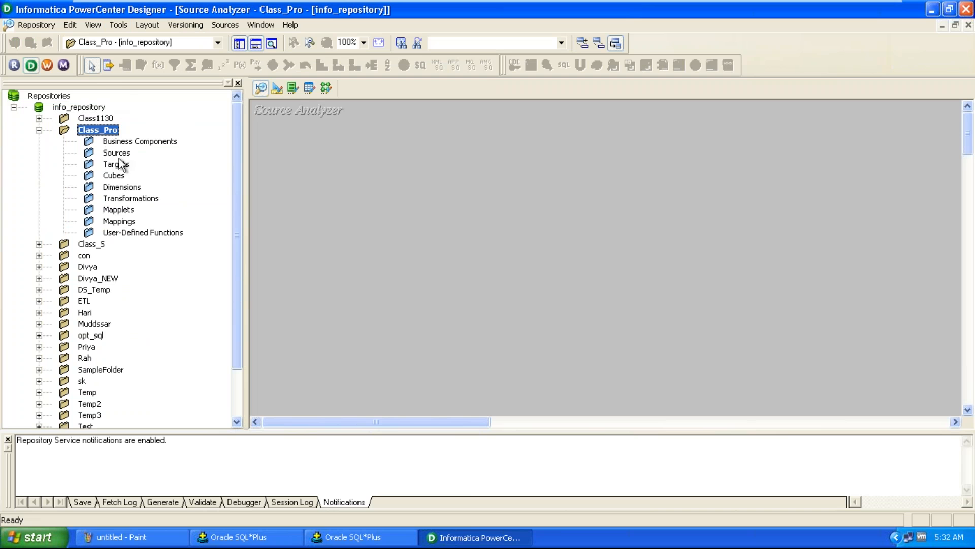
Open the Source Analyzer and start importing a source from the DSN_Source database
click(122, 26)
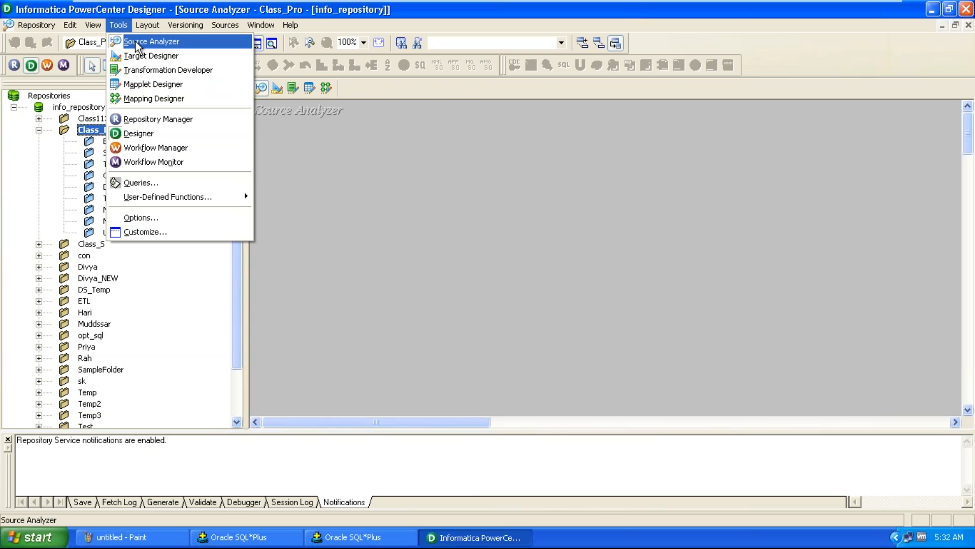
click(136, 44)
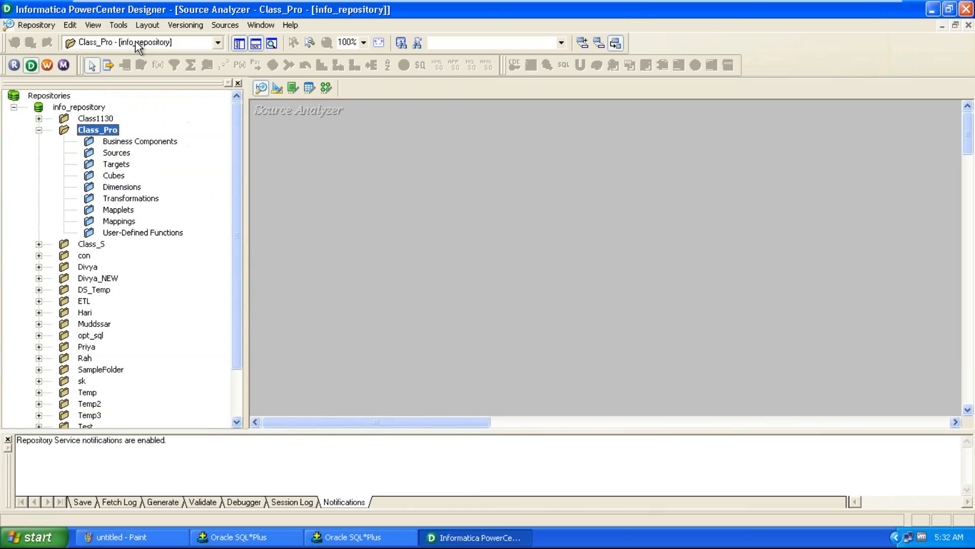
click(239, 26)
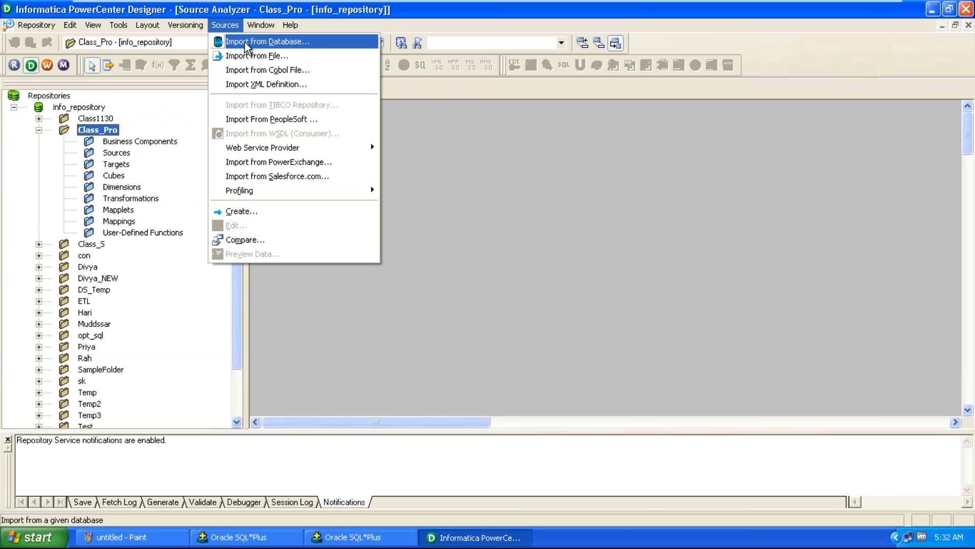
click(244, 42)
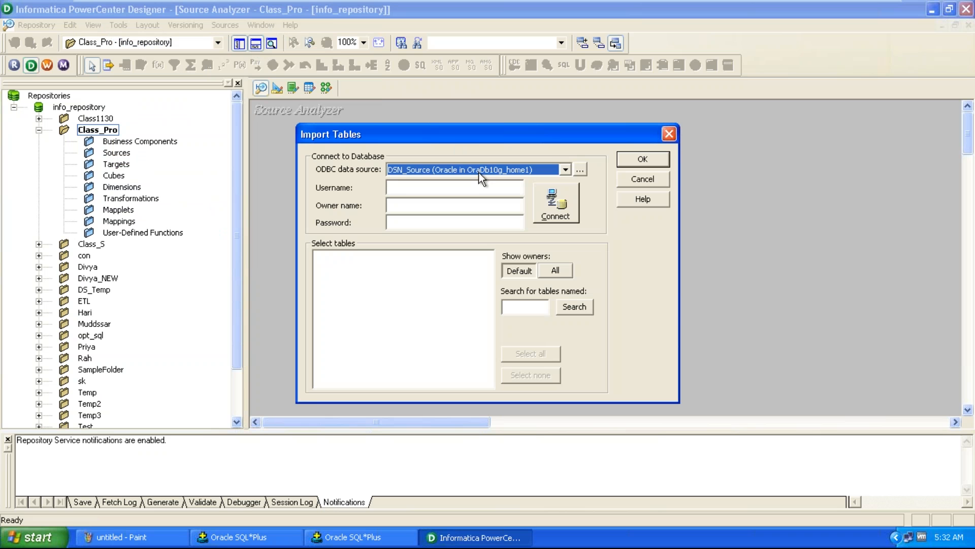
click(479, 171)
click(471, 180)
click(468, 186)
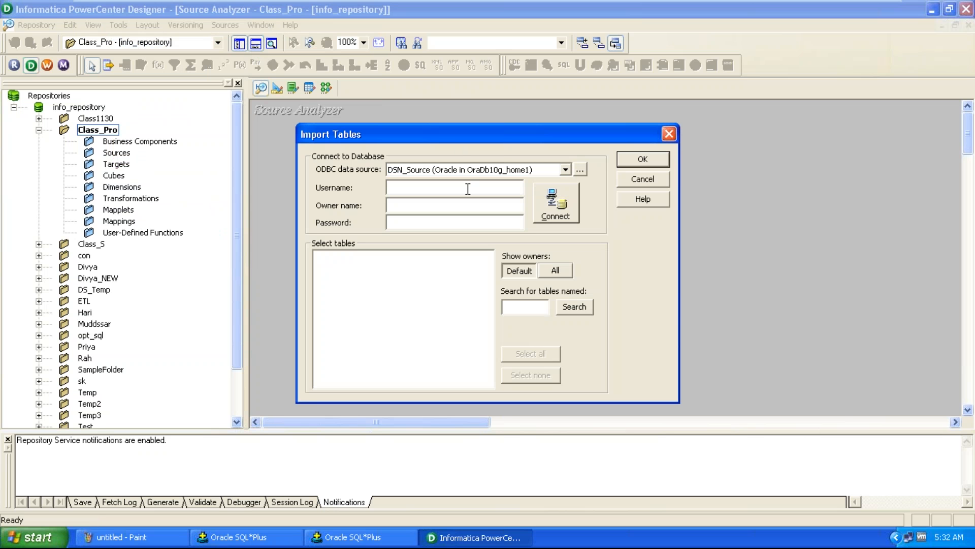
Connect to the source database as src_user, entering the account password
text(src_user)
key(Tab)
text(sr)
click(561, 211)
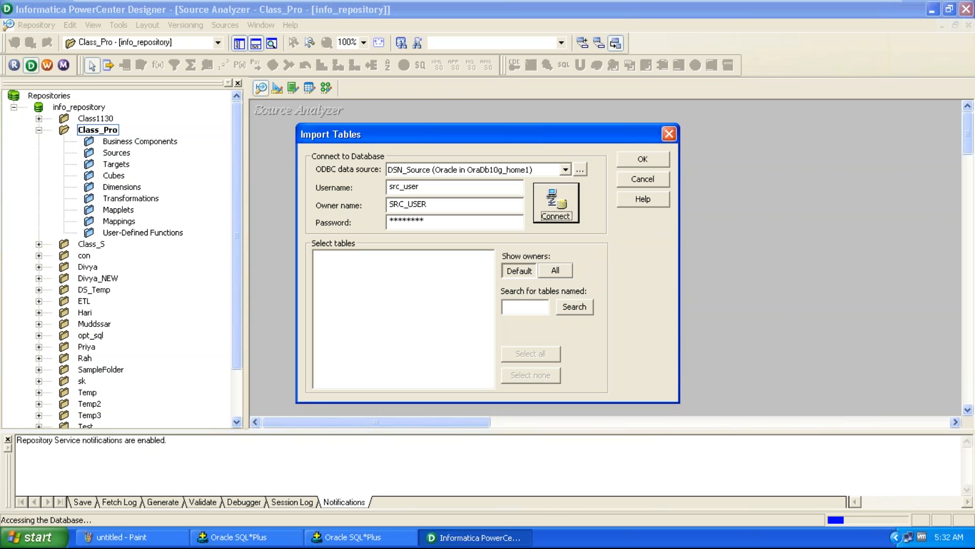
Import the SRC_EMP table as a source definition and move it down in the workspace
double_click(364, 265)
double_click(364, 265)
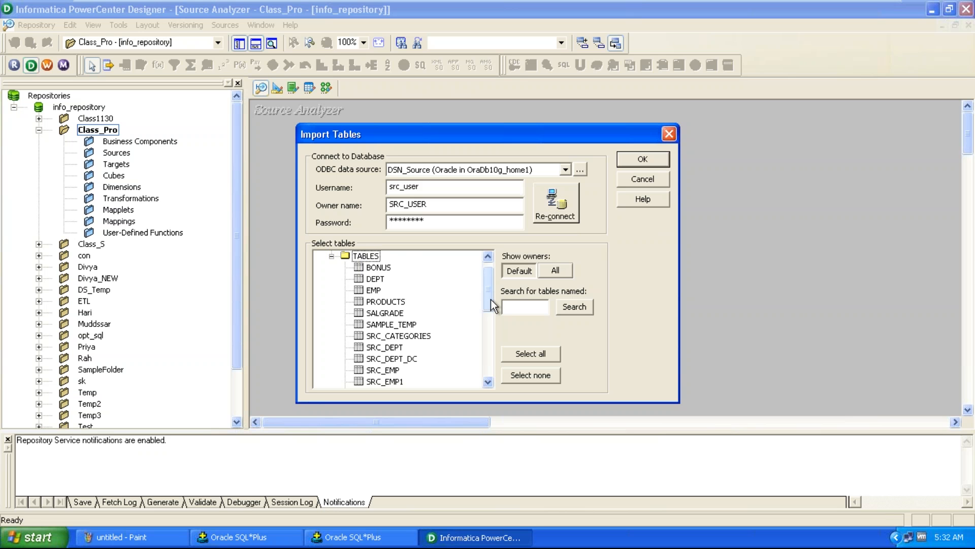
click(390, 371)
click(641, 160)
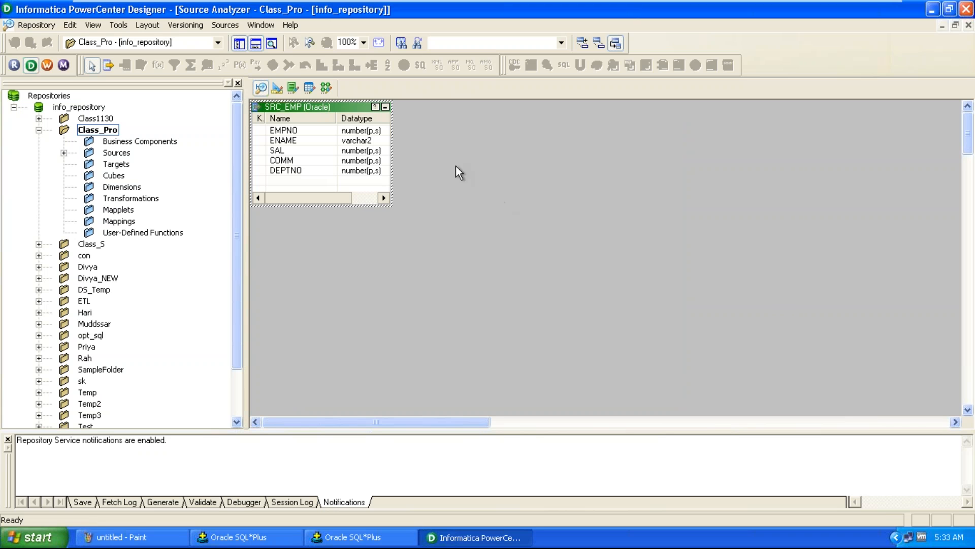
drag(315, 108, 321, 172)
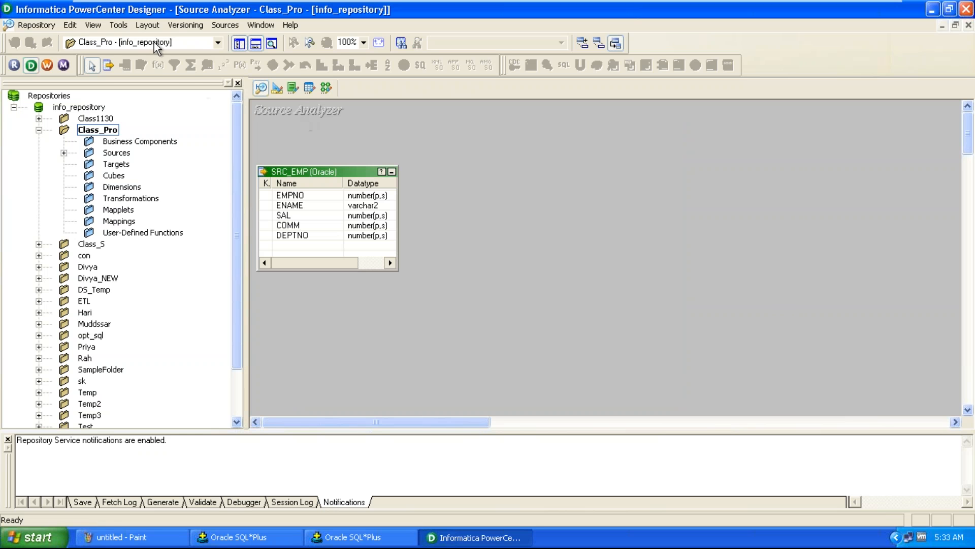
Open the Target Designer and start importing a target from the DSN_Target data source
click(120, 26)
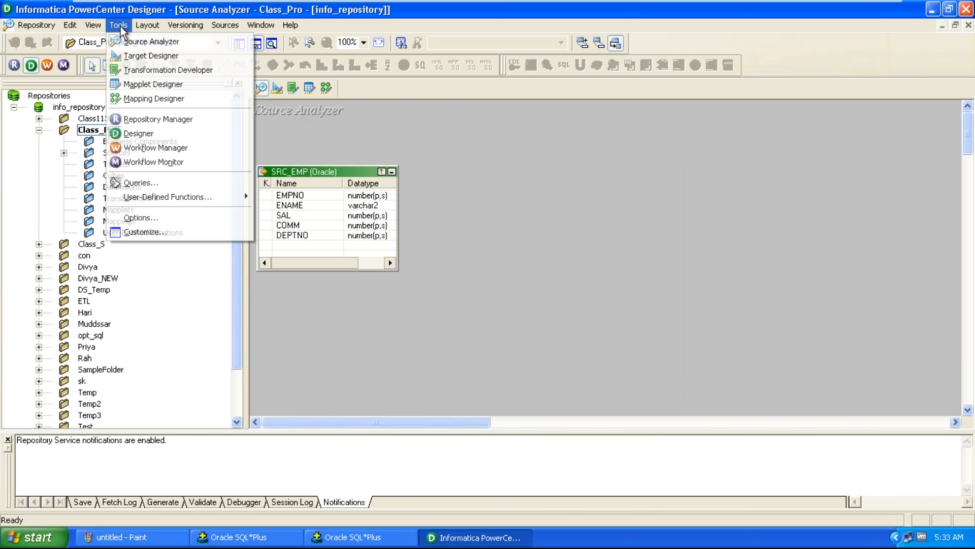
click(127, 58)
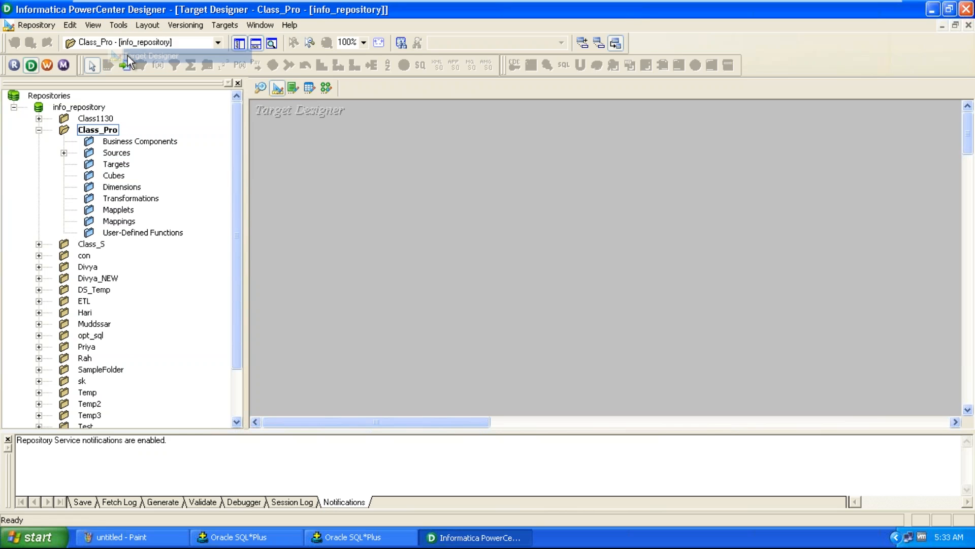
click(226, 25)
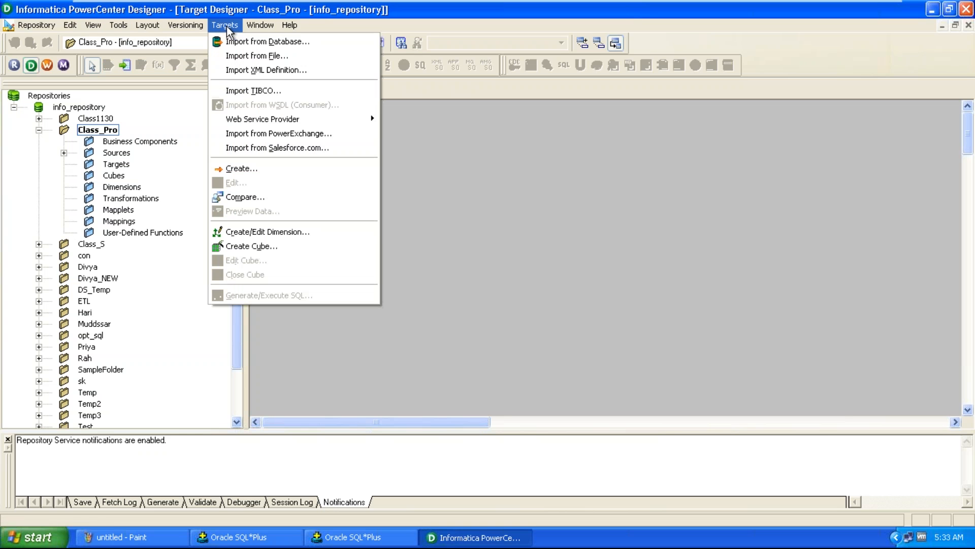
click(262, 44)
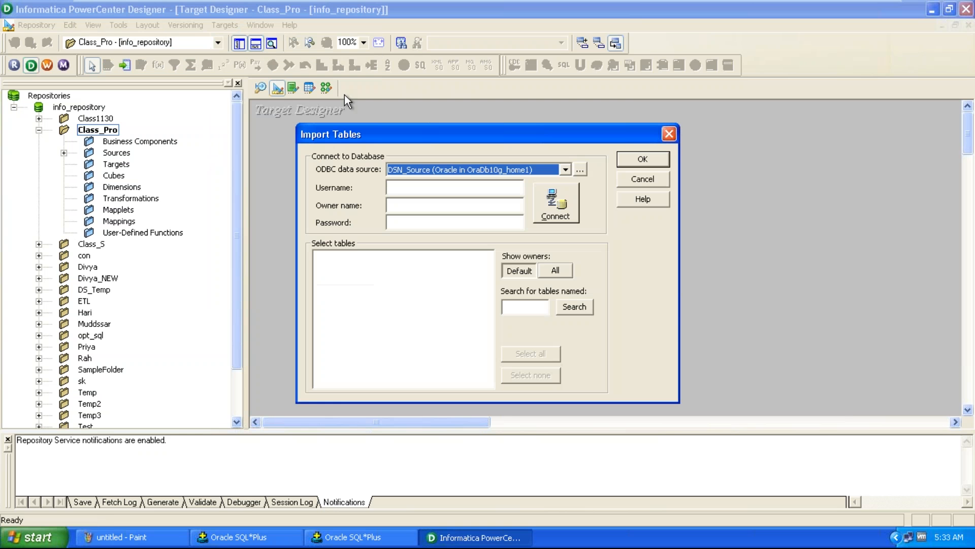
click(446, 174)
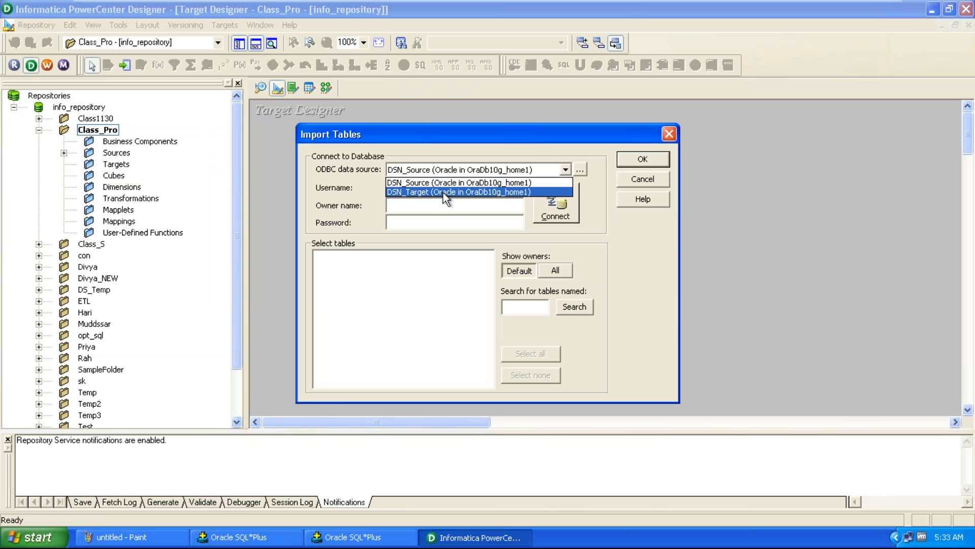
click(443, 193)
click(436, 190)
Connect to the target database as tgt_user, entering the account password
text(tg)
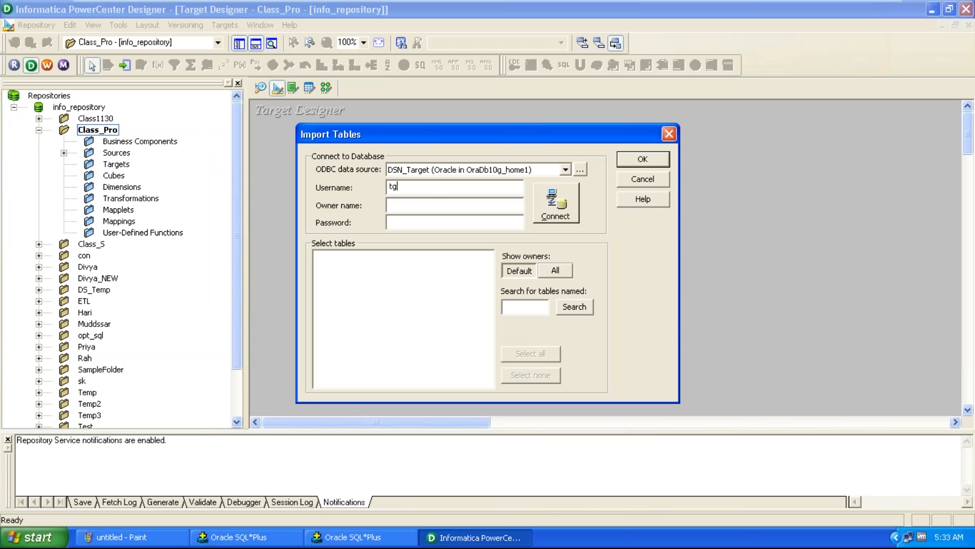
text(t_user)
key(Tab)
key(Tab)
click(562, 202)
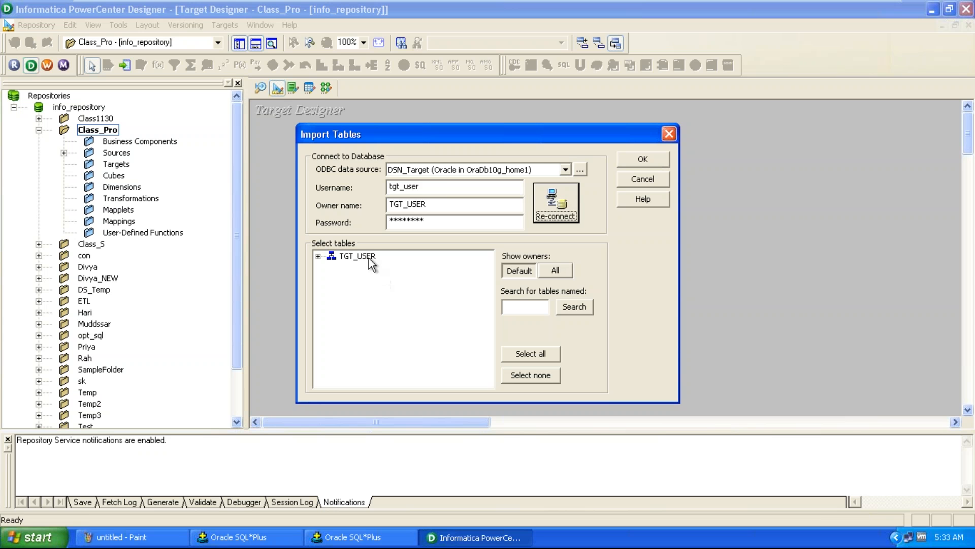
Import the TGT_EMP table from the TGT_USER tables as a target definition
click(358, 256)
double_click(358, 256)
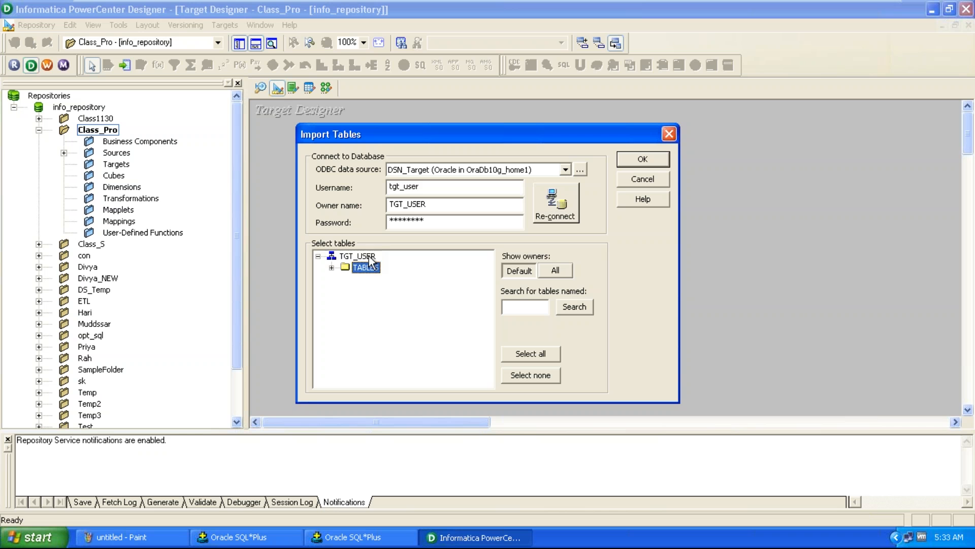
double_click(386, 268)
drag(492, 283, 494, 310)
click(397, 347)
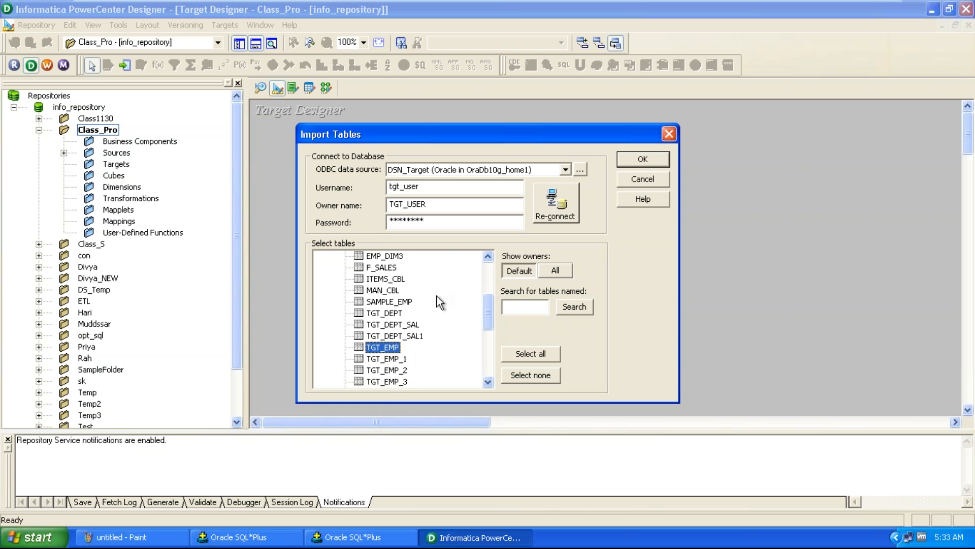
click(637, 158)
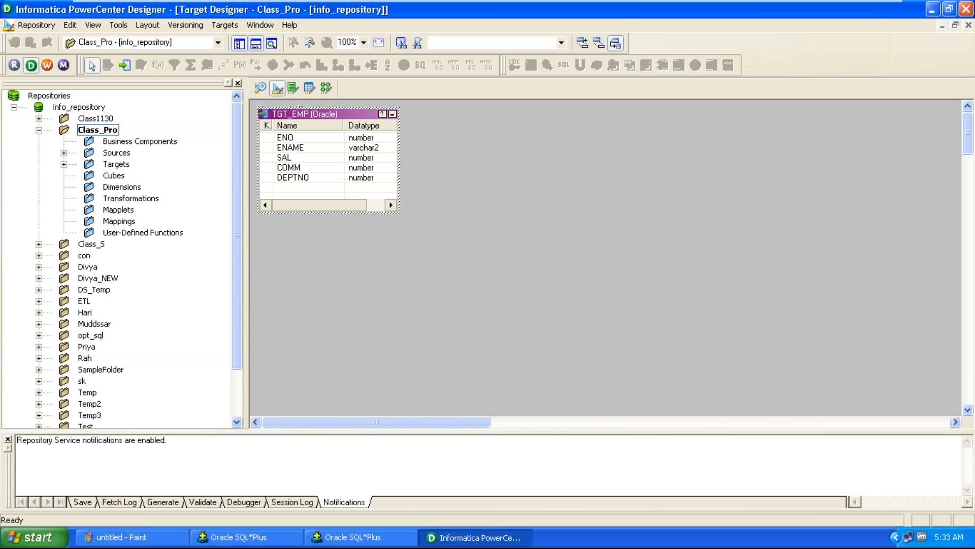
Open the Mapping Designer with the folder's sources and targets expanded
click(64, 152)
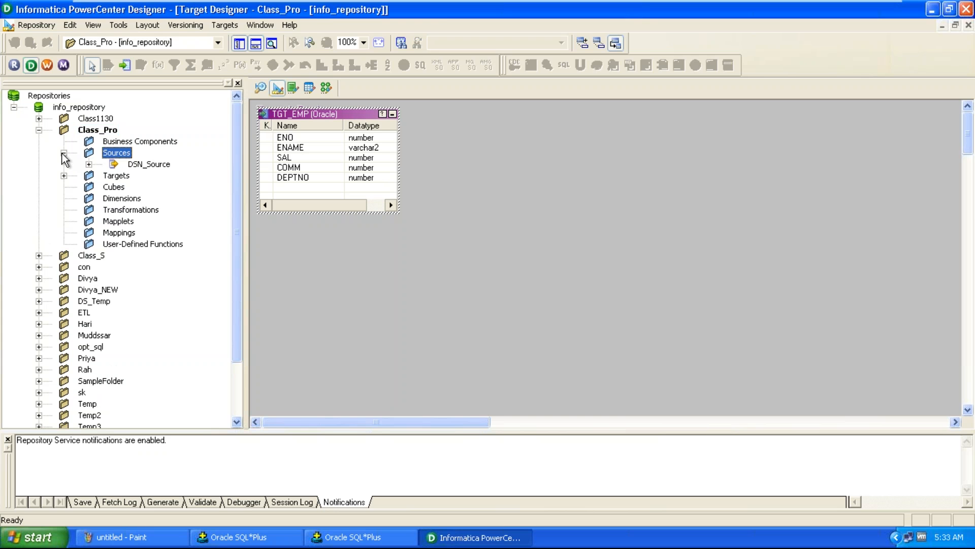
click(64, 176)
click(89, 164)
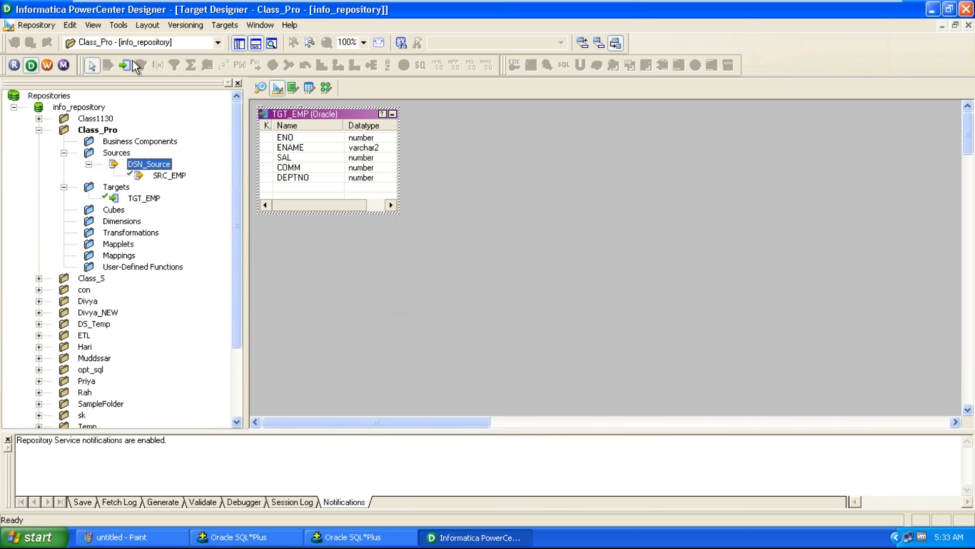
click(124, 26)
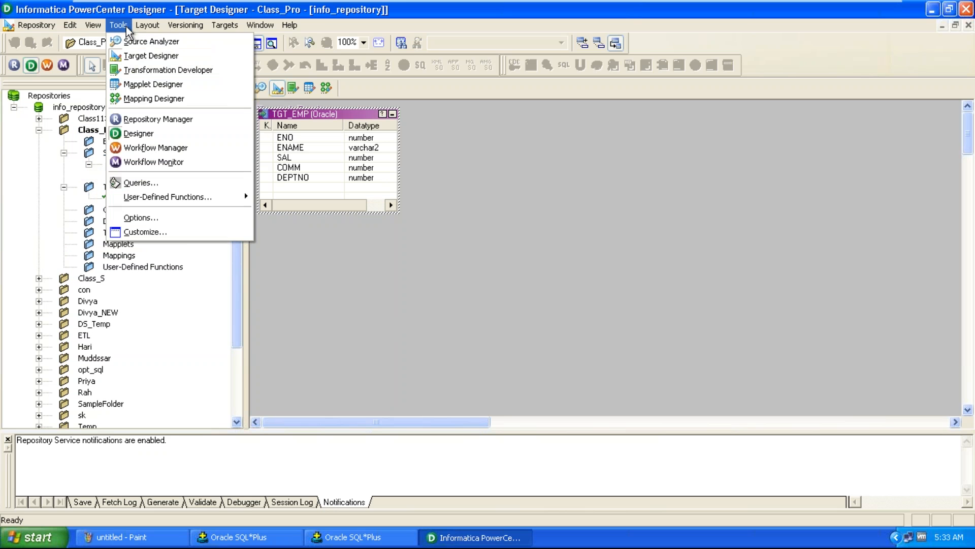
click(139, 98)
Create a new mapping named ex01_m_SQ
click(228, 25)
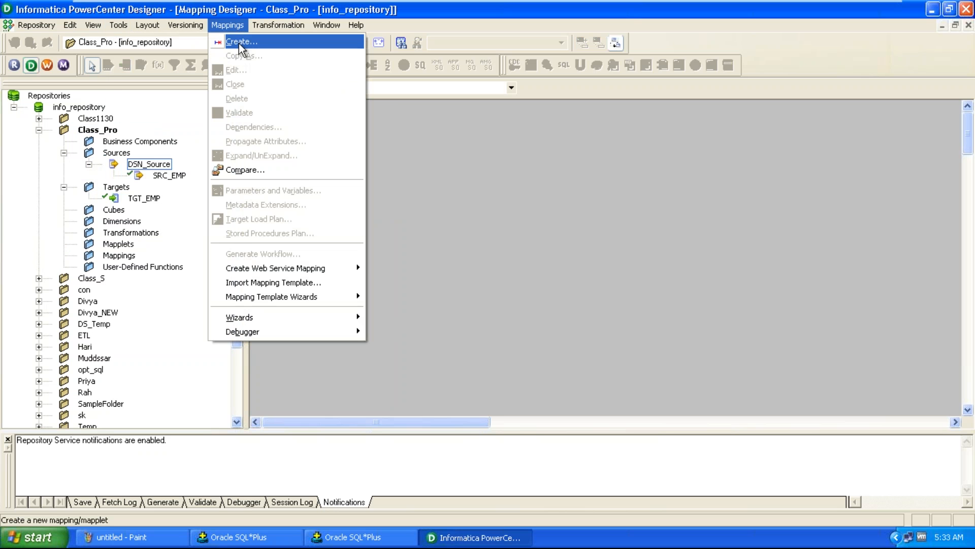
click(239, 44)
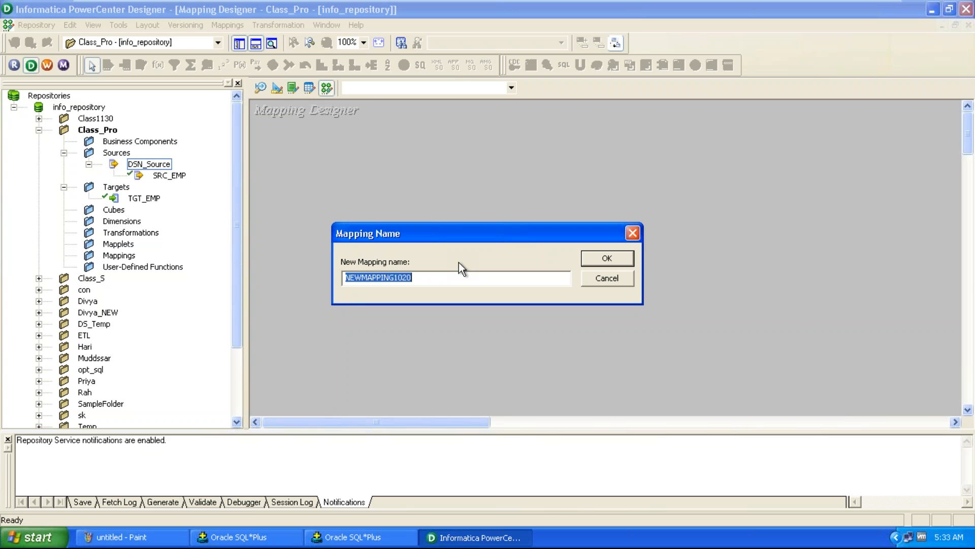
text(m_SQ)
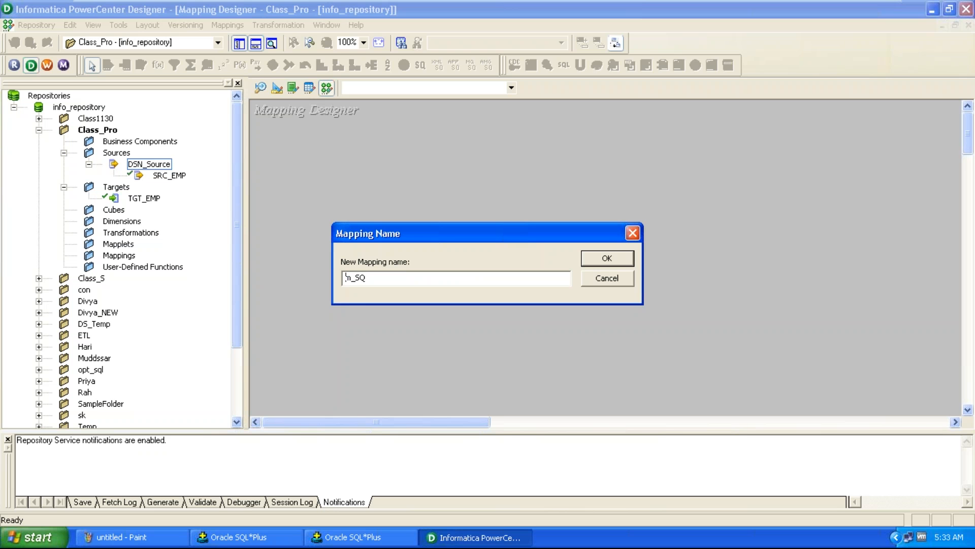
key(Home)
text(ex01_)
click(617, 263)
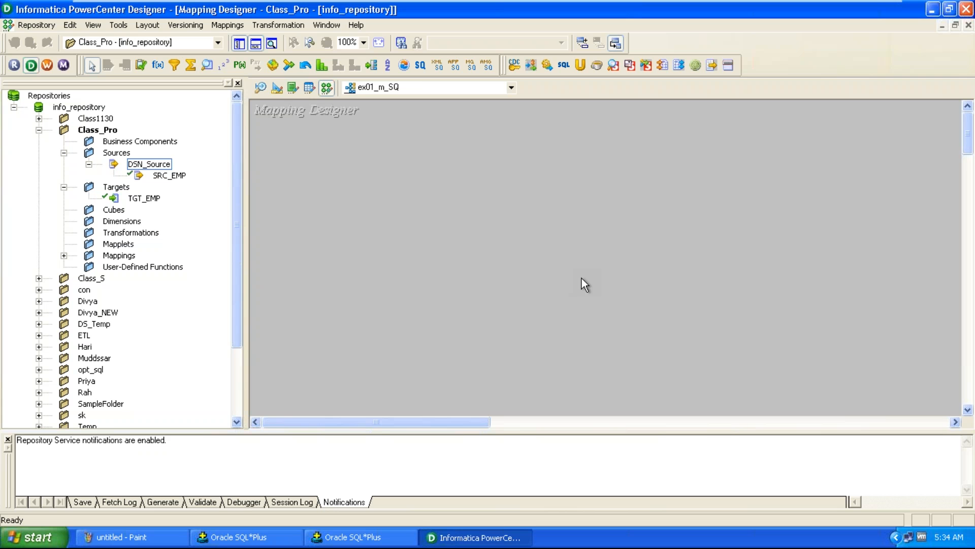
Add the SRC_EMP source to the mapping and move its Source Qualifier beside it
click(171, 176)
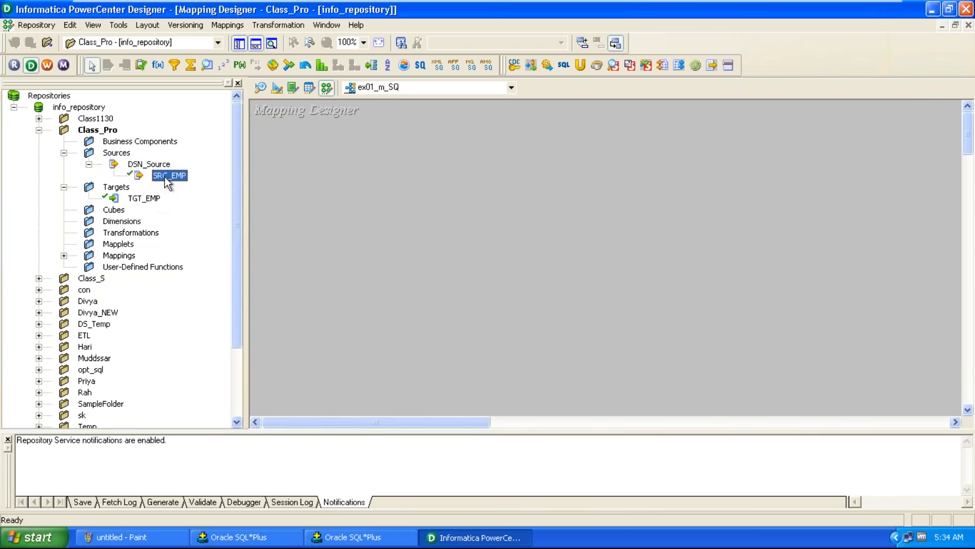
drag(169, 177, 297, 163)
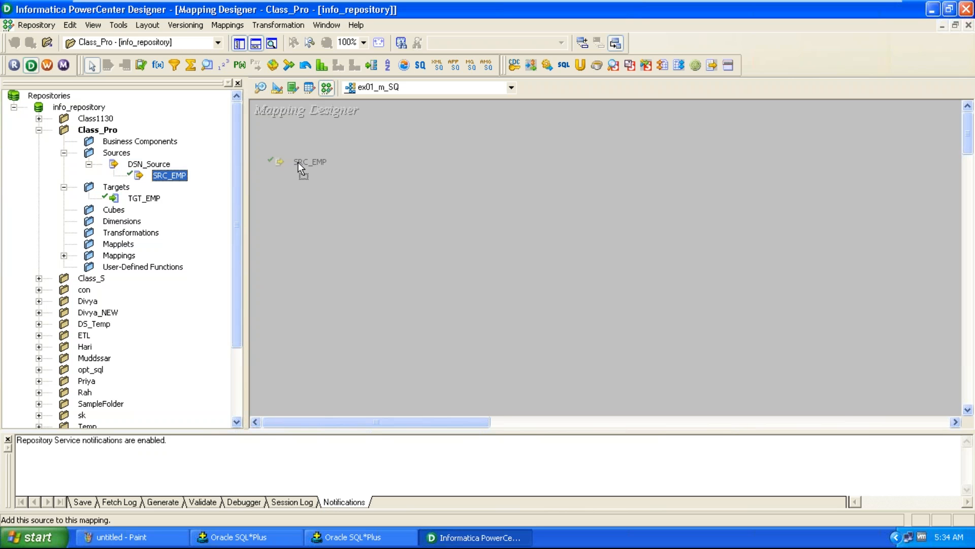
drag(297, 163, 298, 162)
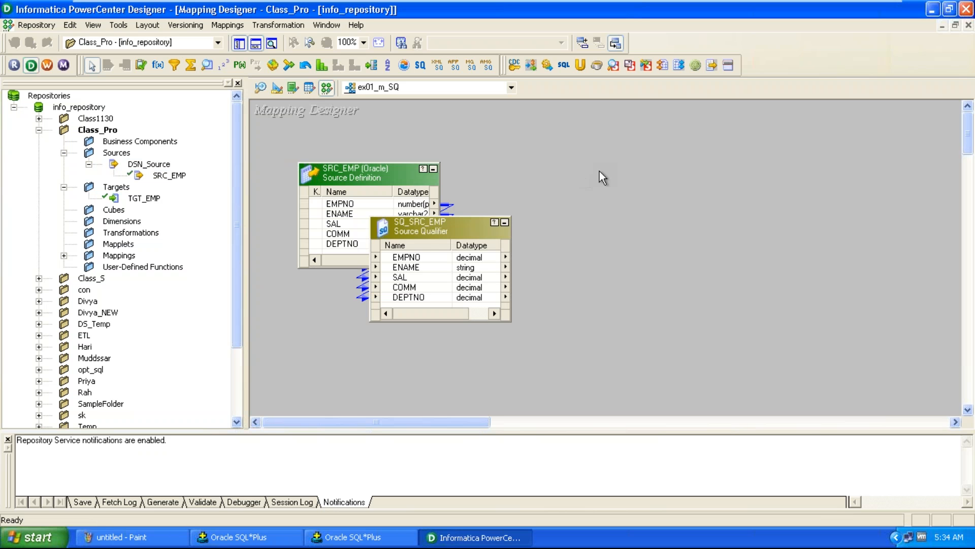
drag(439, 230, 549, 175)
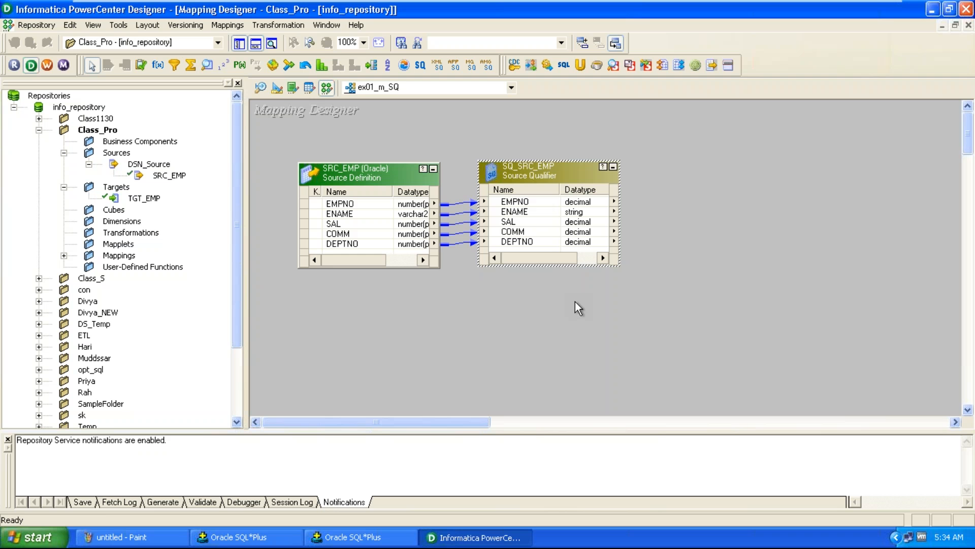
Add the TGT_EMP target and link all Source Qualifier ports to its matching columns
drag(144, 197, 714, 159)
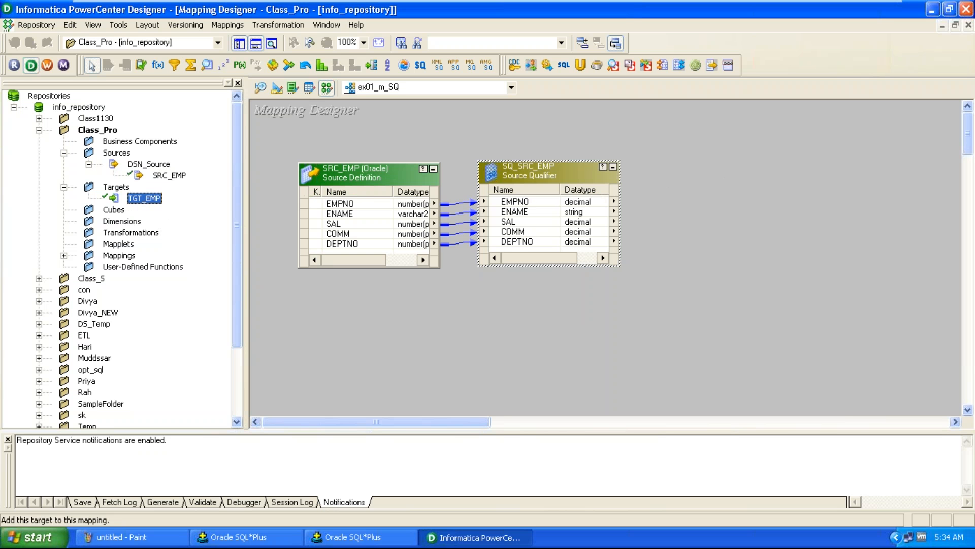
click(517, 203)
right_click(517, 203)
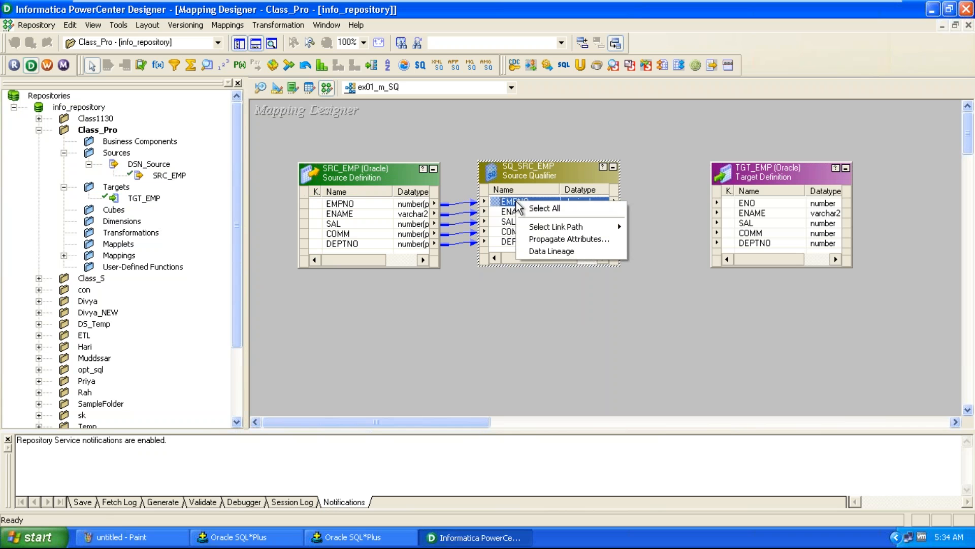
click(532, 208)
drag(503, 208, 743, 203)
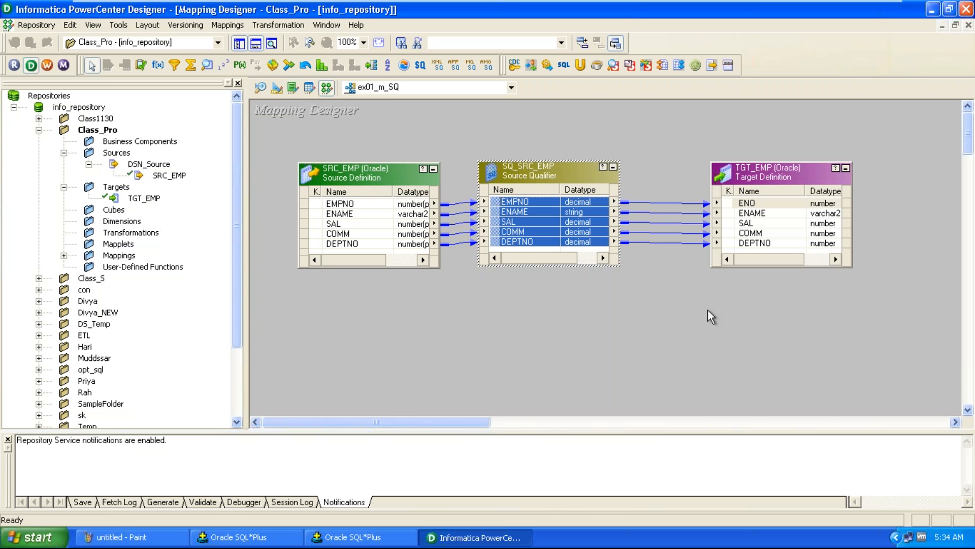
Save the mapping to the repository
click(51, 29)
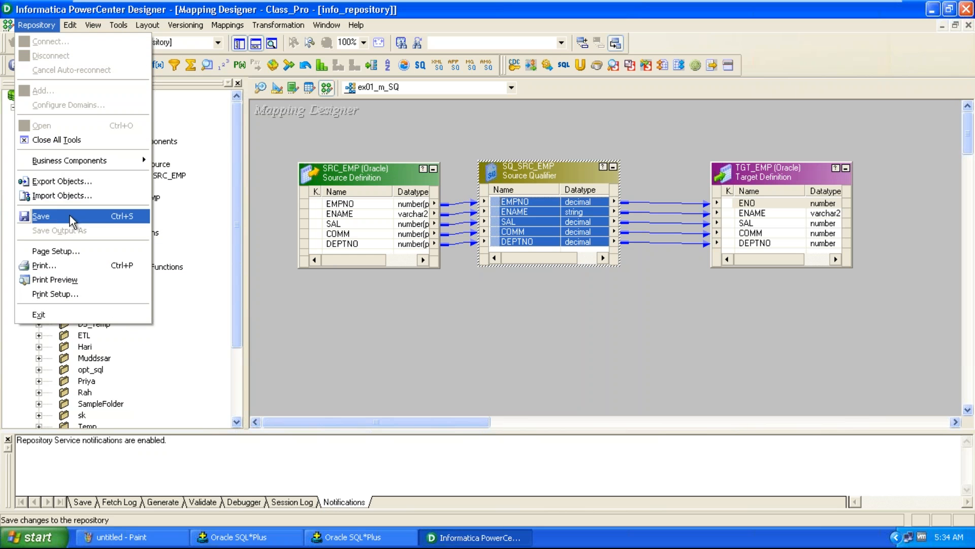
click(73, 218)
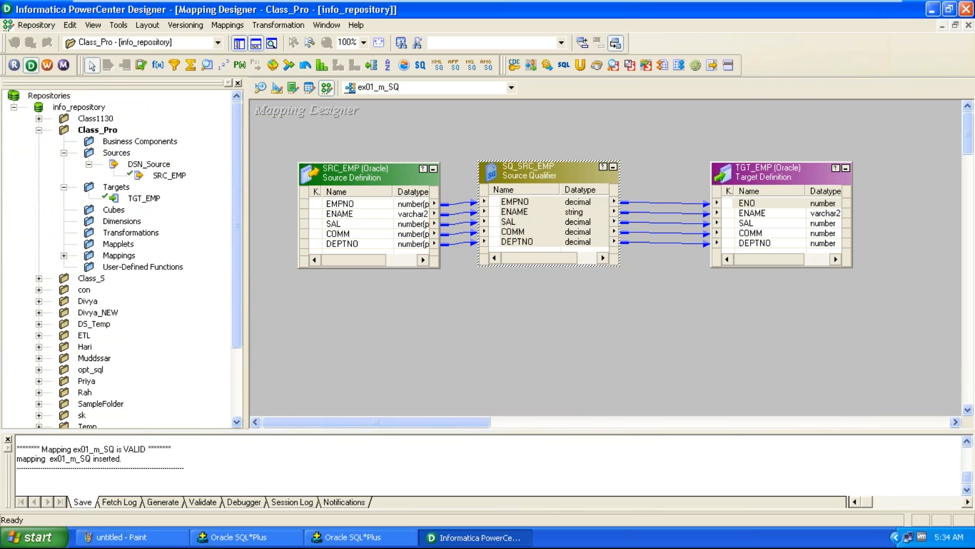
click(353, 333)
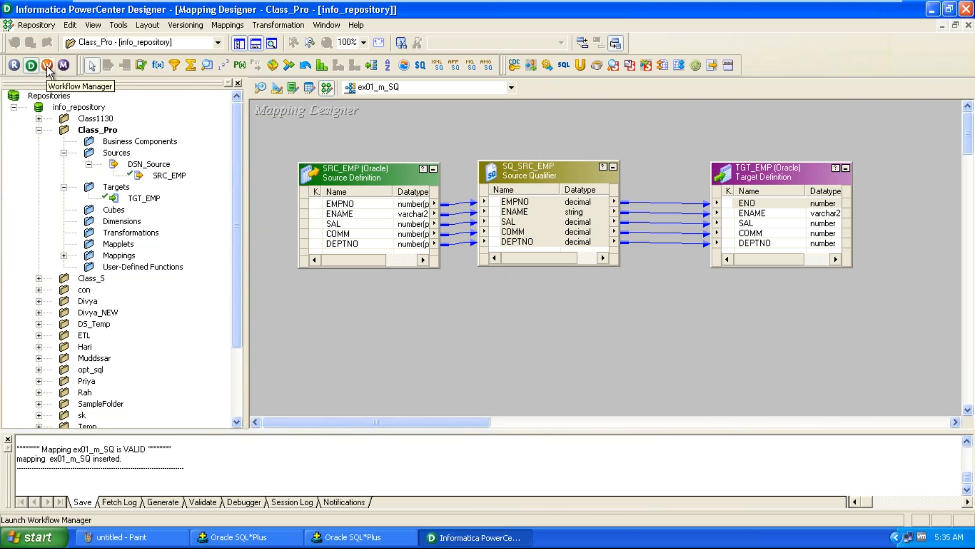
Launch the Workflow Manager and maximize its window
click(118, 25)
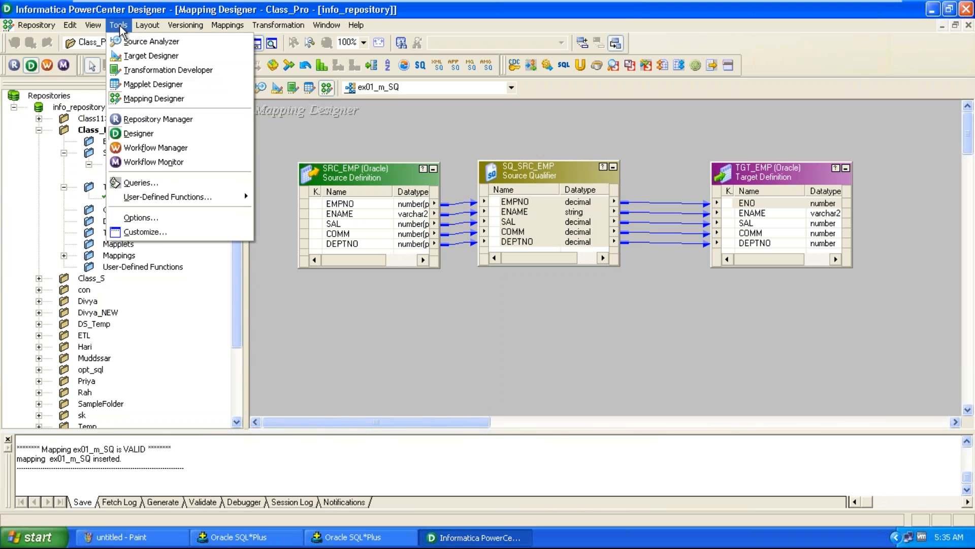
click(142, 147)
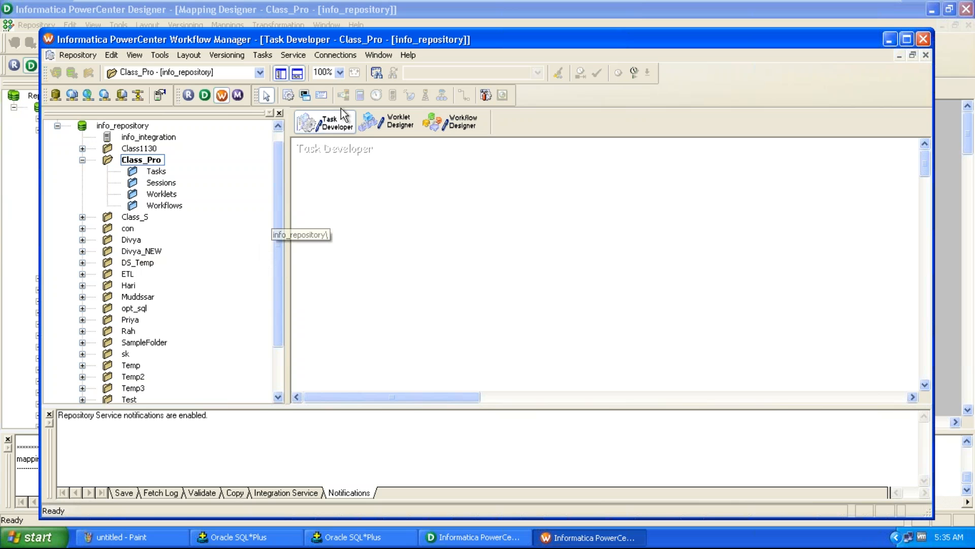
double_click(271, 36)
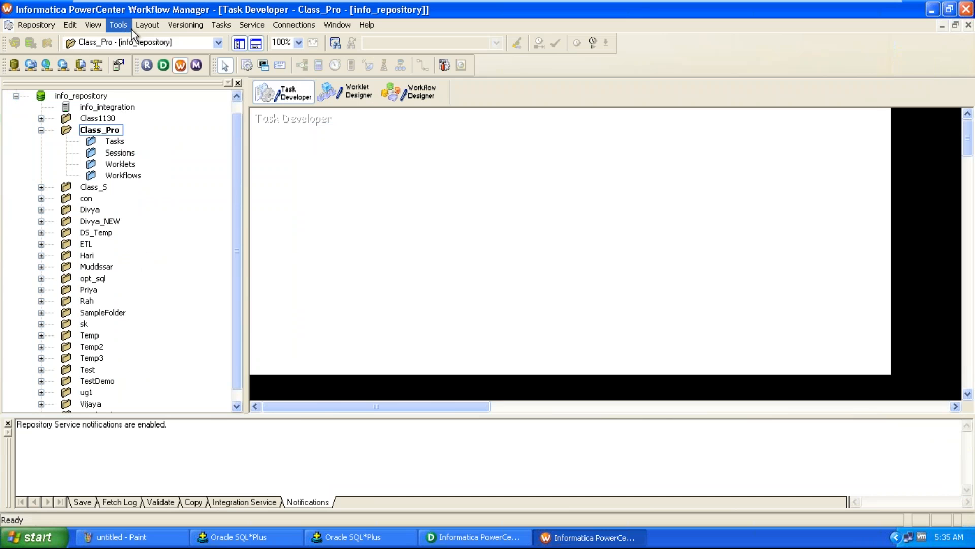
Open the Task Developer and start creating a new task
click(120, 25)
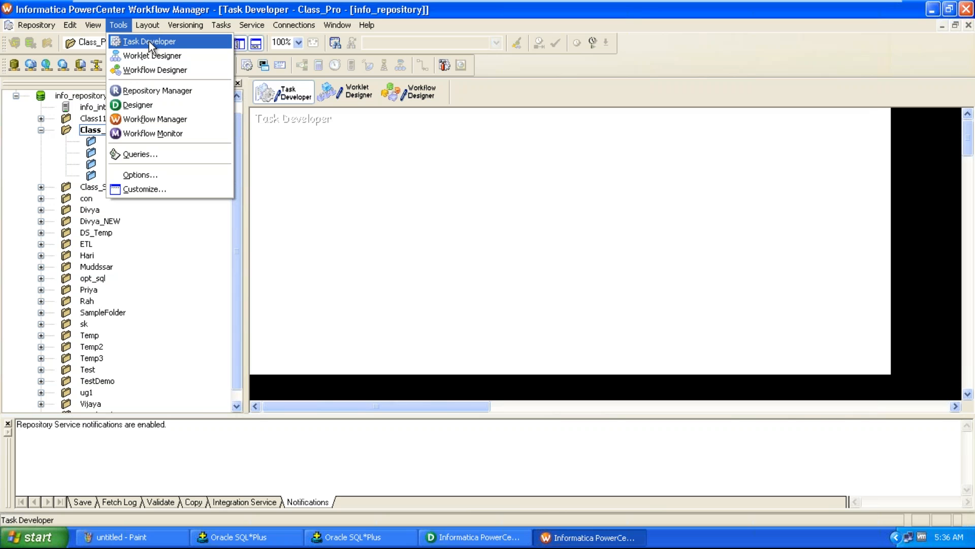
click(148, 41)
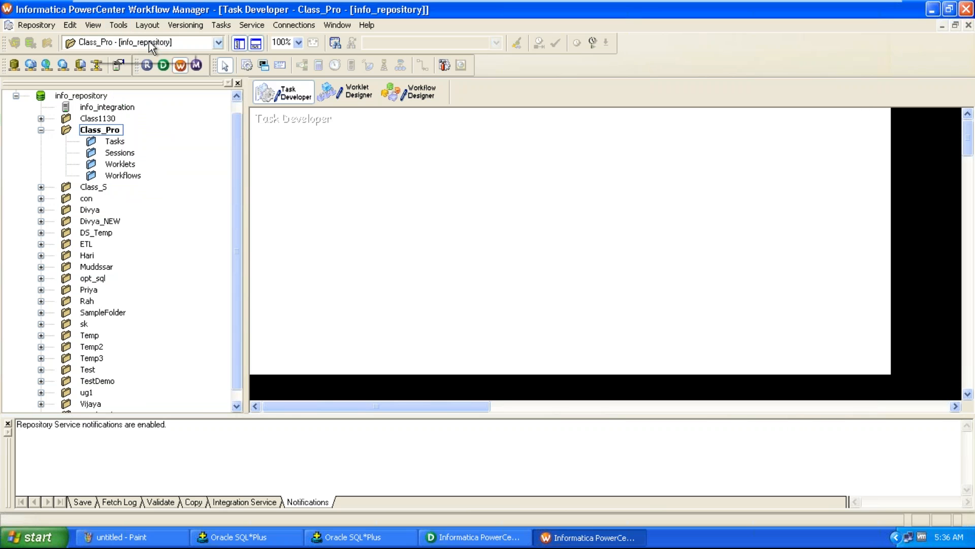
click(226, 25)
click(235, 41)
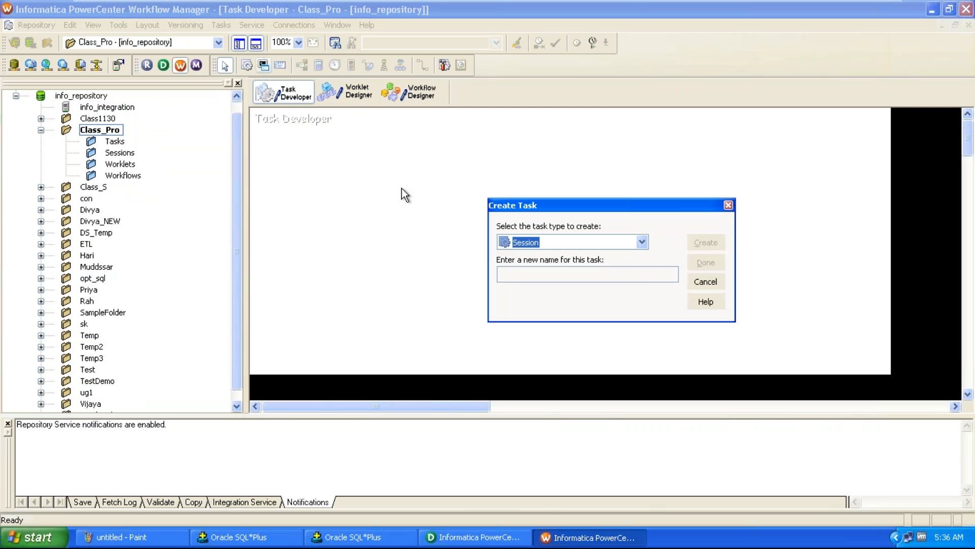
Create a Session task named ex01_s_SQ associated with the ex01_m_SQ mapping
click(536, 245)
click(535, 256)
text(Mapping Name    ----> m_SQ)
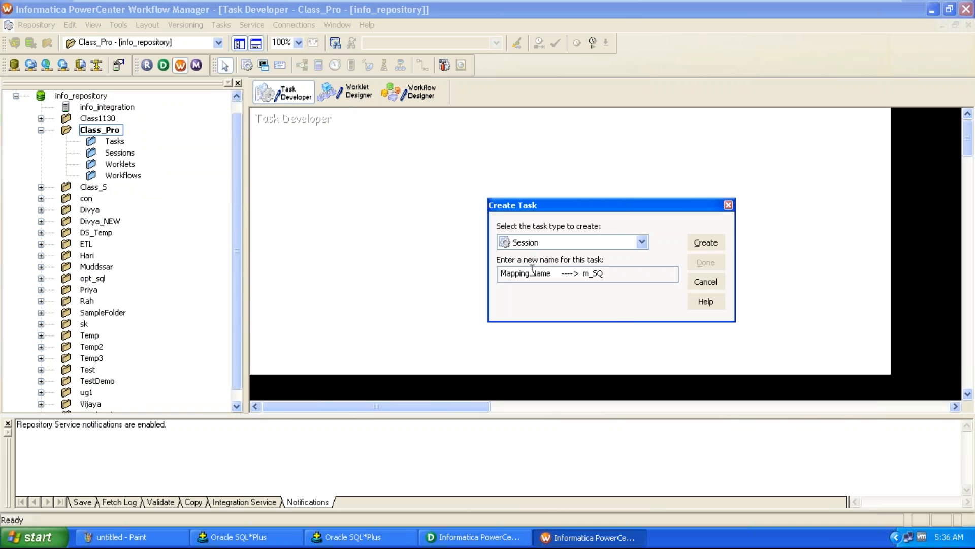
drag(583, 273, 461, 277)
key(BackSpace)
text(ex01_s)
key(Delete)
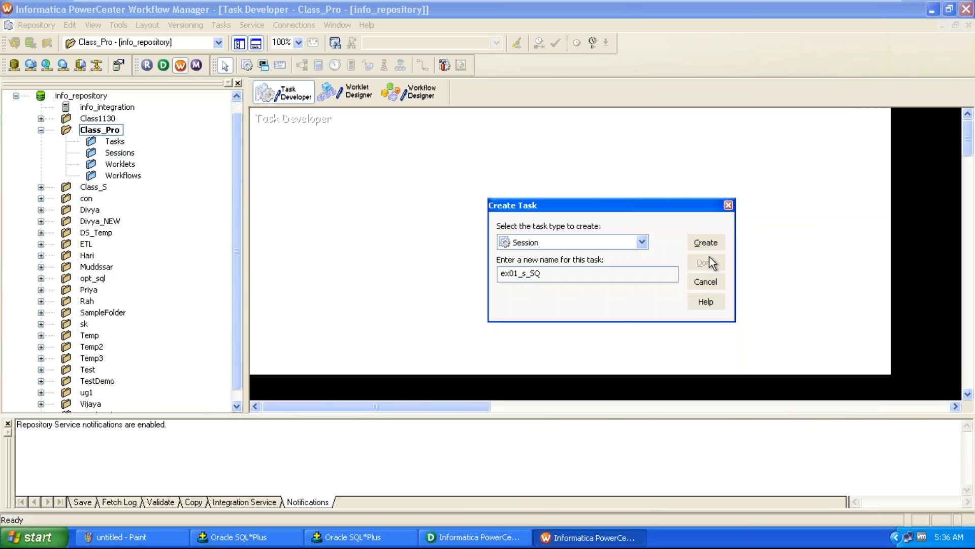
click(706, 243)
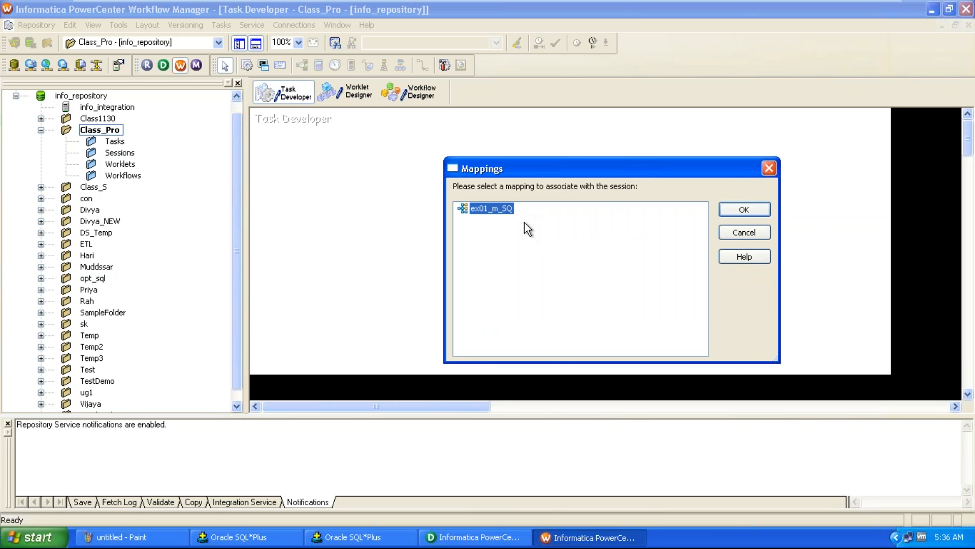
click(730, 211)
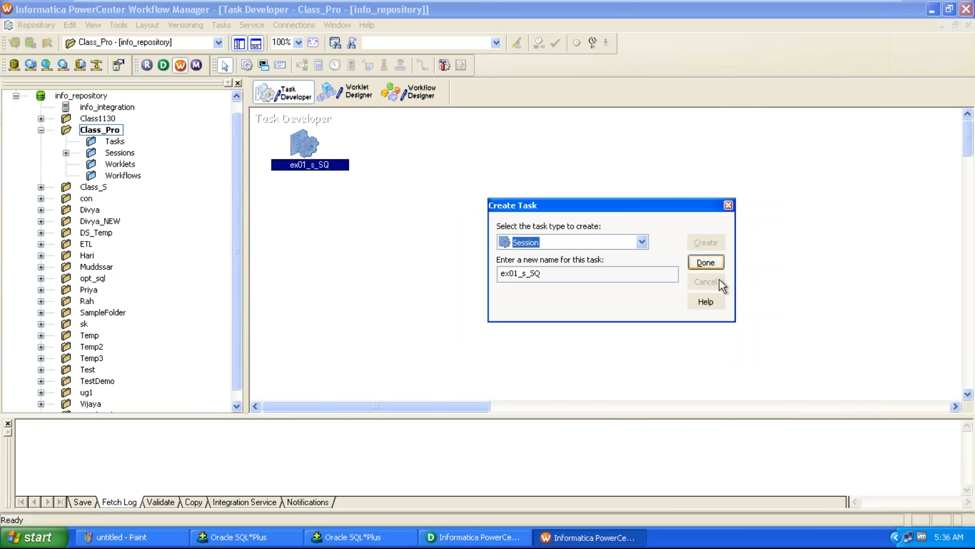
click(706, 263)
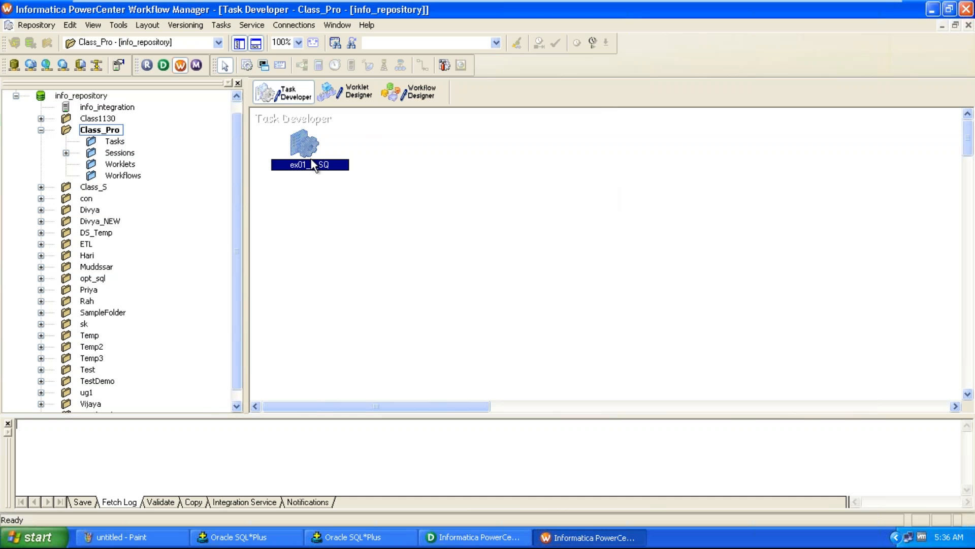
Open the ex01_s_SQ session's mapping settings and set the SQ_SRC_EMP source's relational connection to RC_Source
double_click(306, 145)
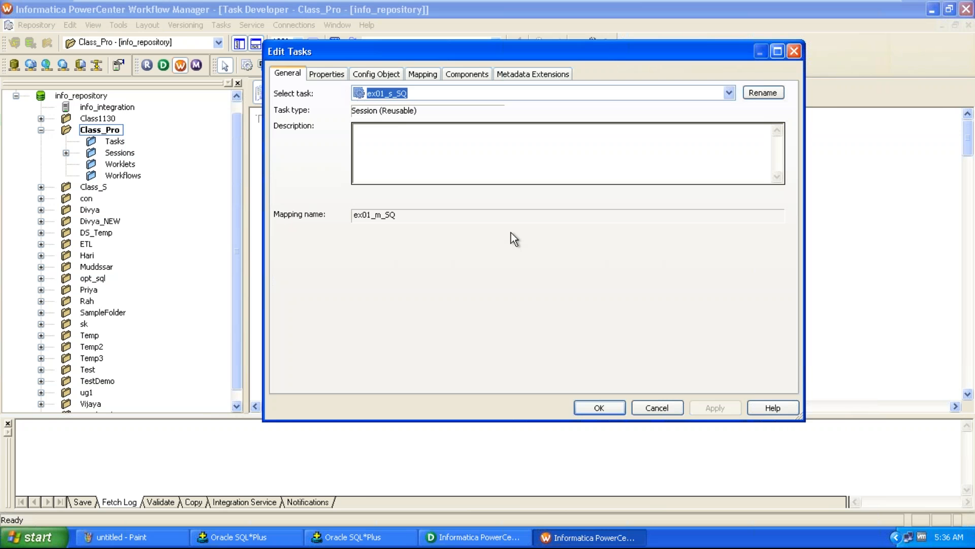
click(430, 75)
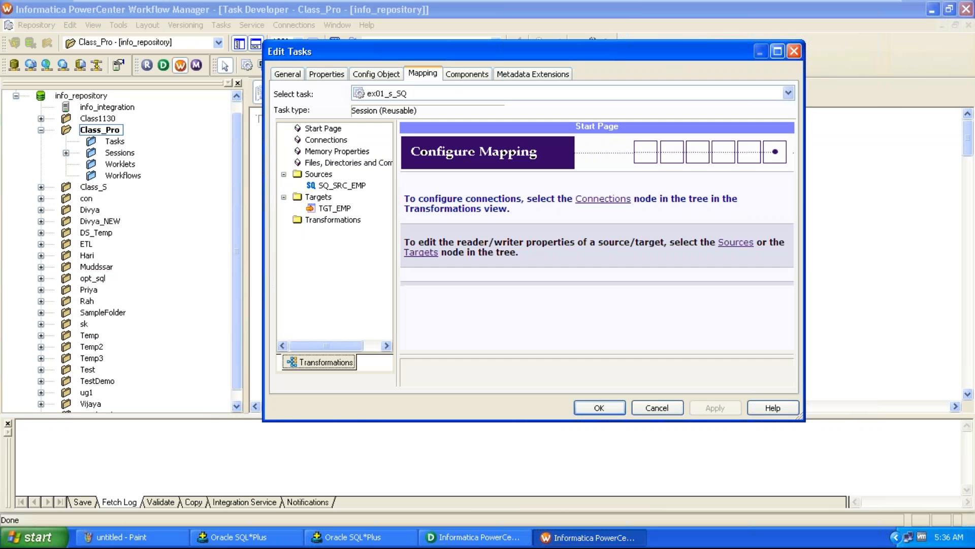
click(343, 185)
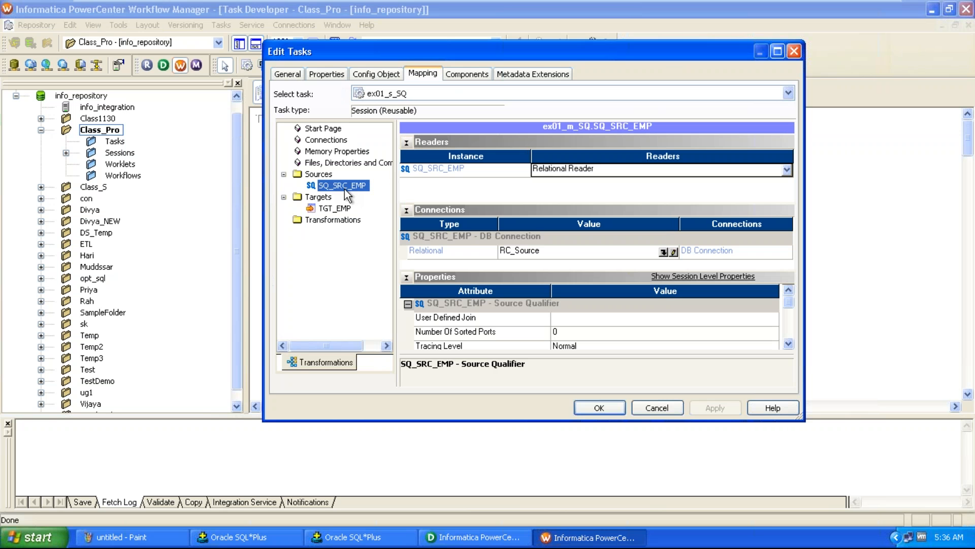
click(465, 252)
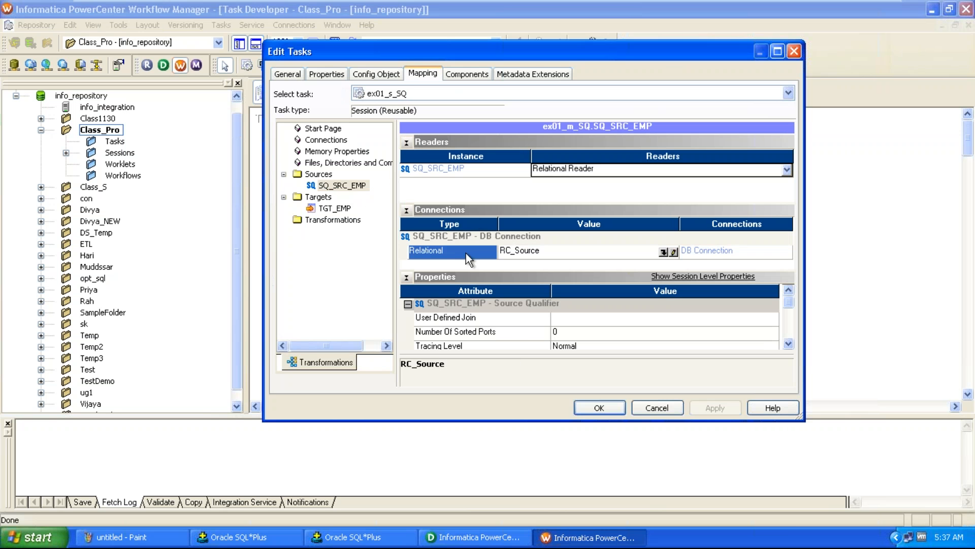
click(664, 253)
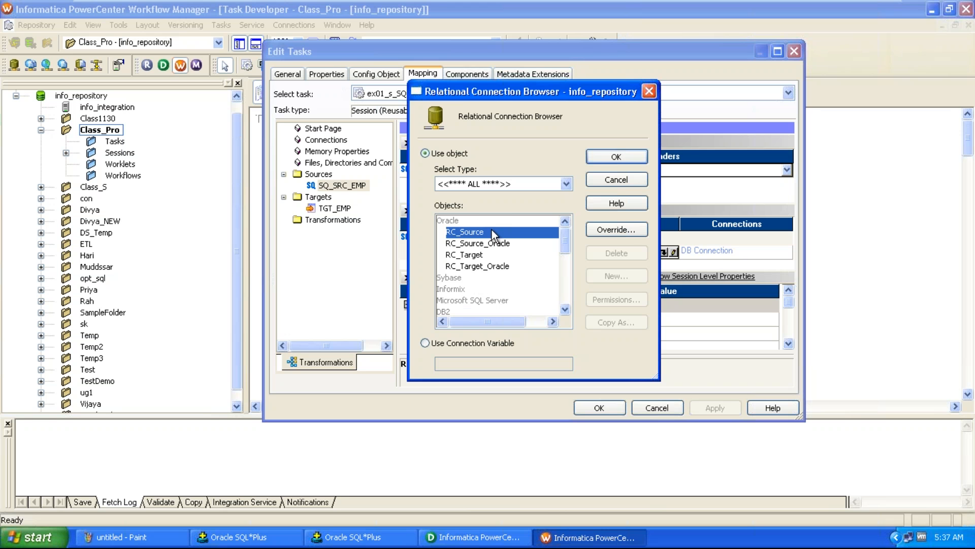
click(617, 157)
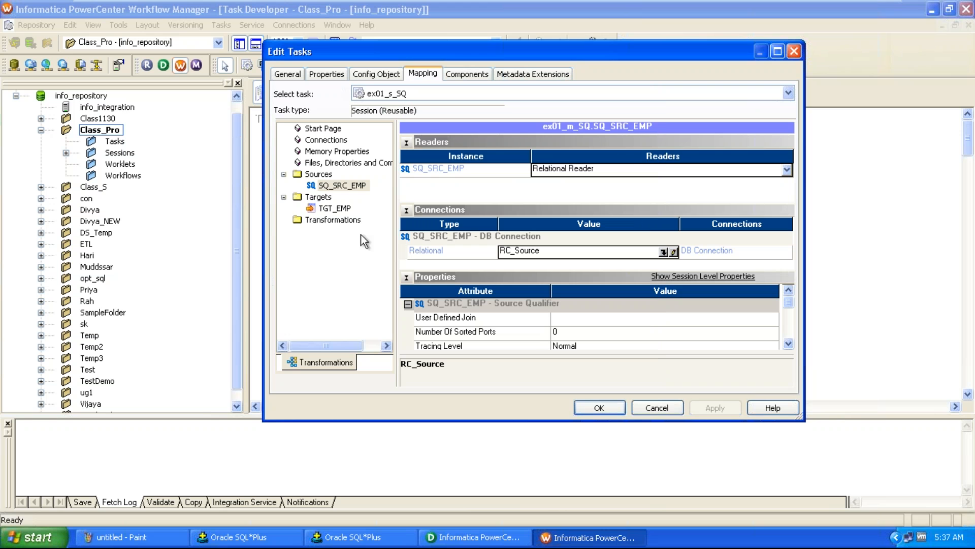
Set the TGT_EMP target's relational connection to RC_Target
click(339, 208)
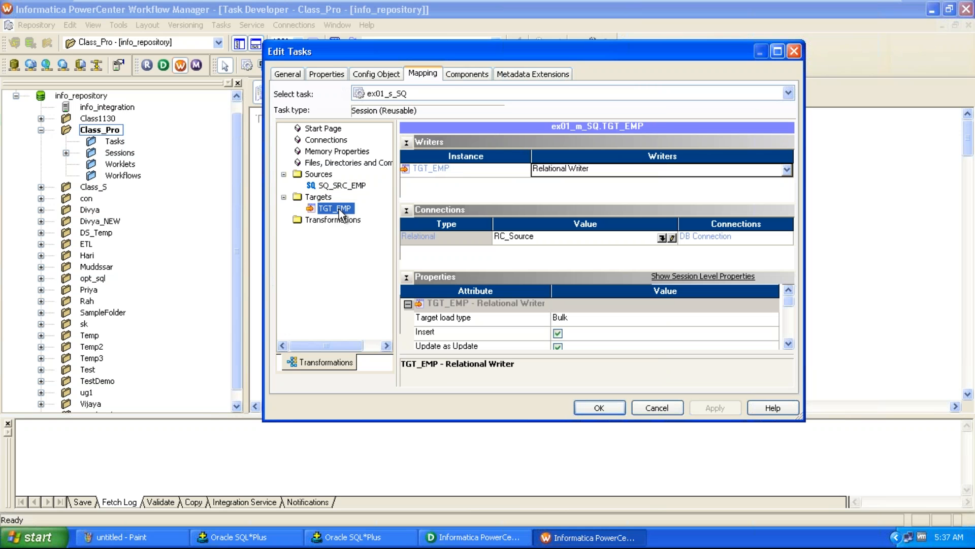
click(472, 235)
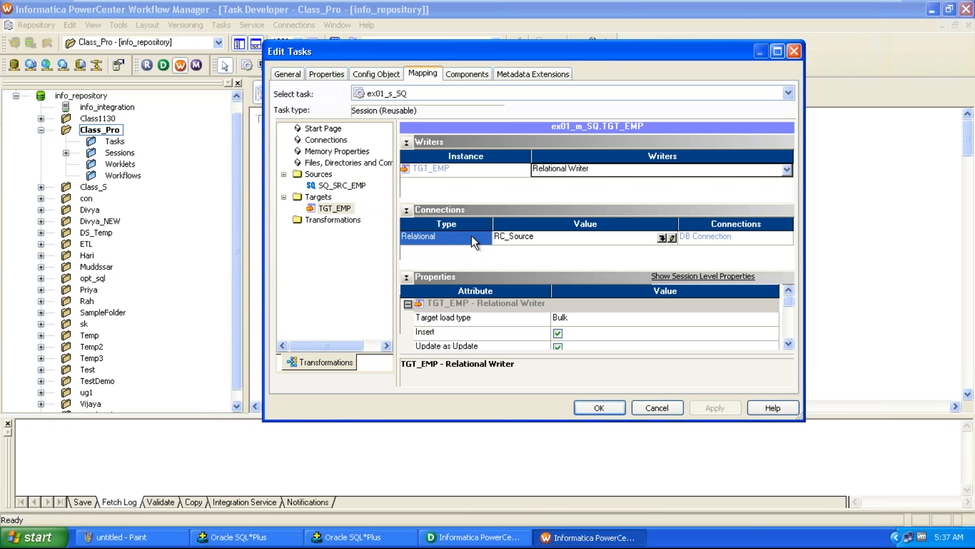
click(661, 237)
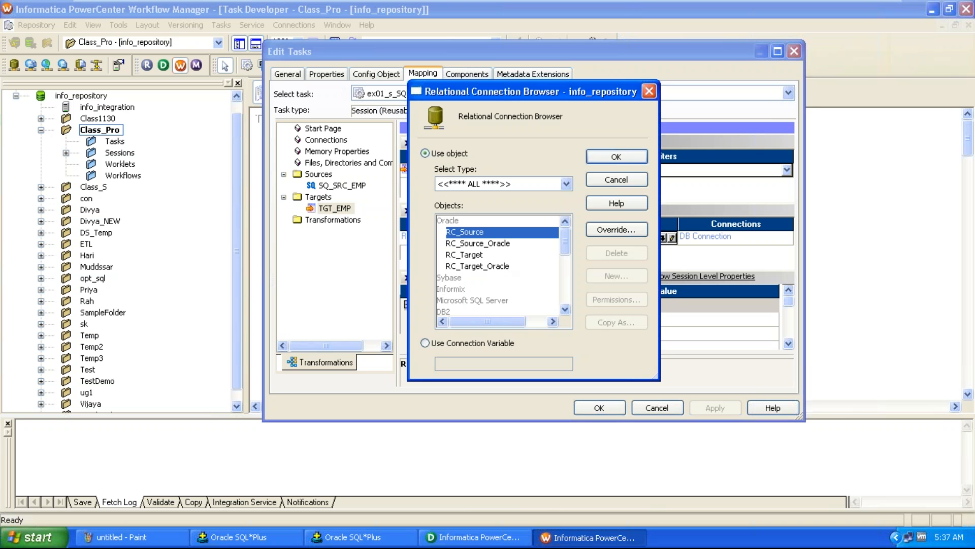
click(465, 255)
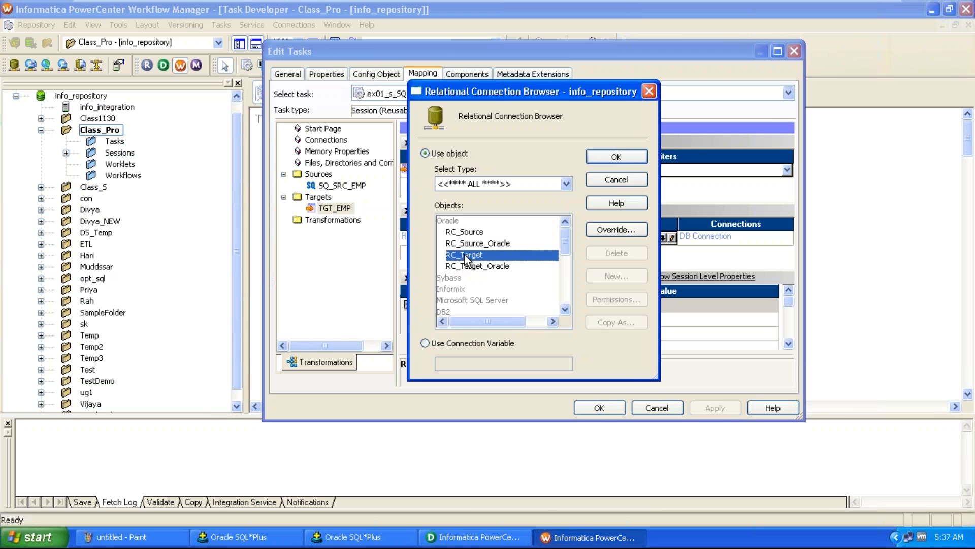
click(617, 156)
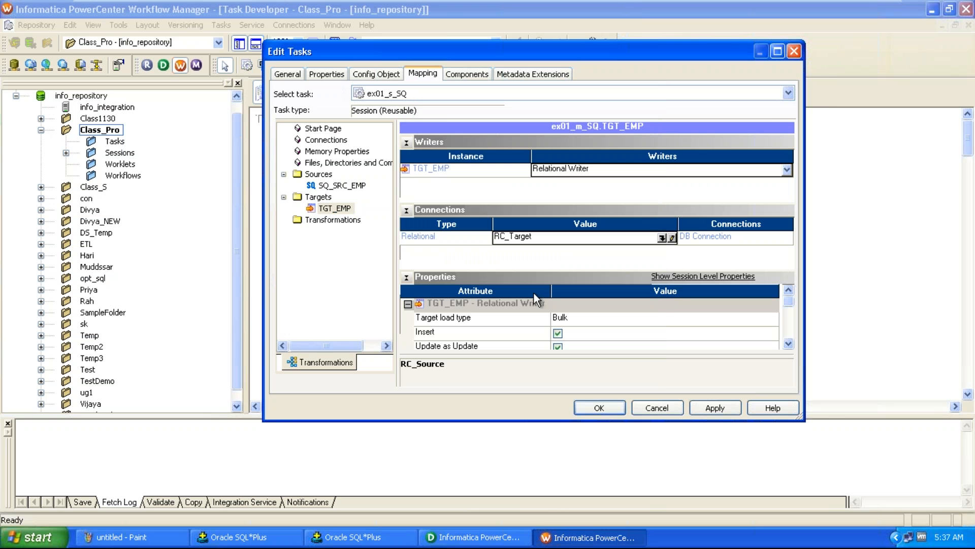
Change the TGT_EMP target load type to Normal and confirm the session edits
click(521, 317)
click(586, 320)
click(586, 320)
click(581, 335)
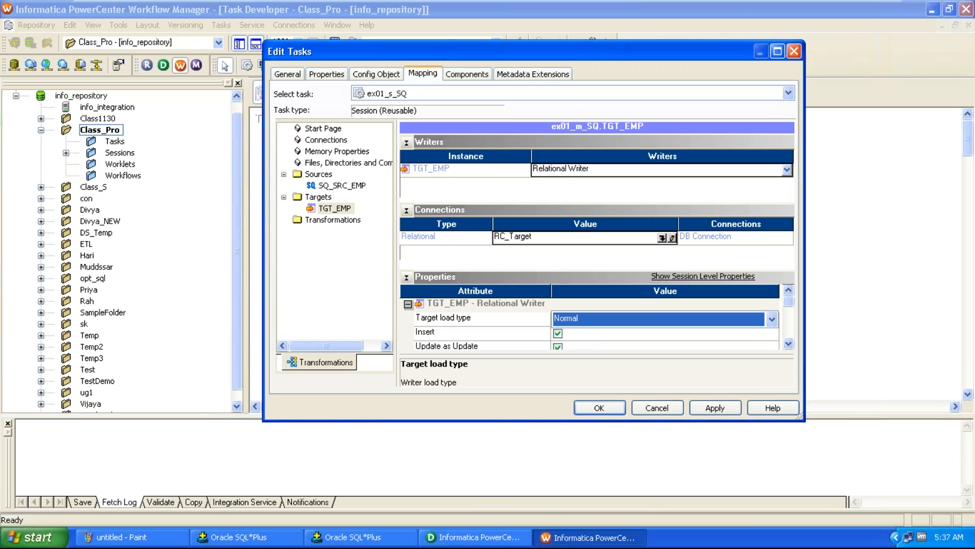
click(613, 410)
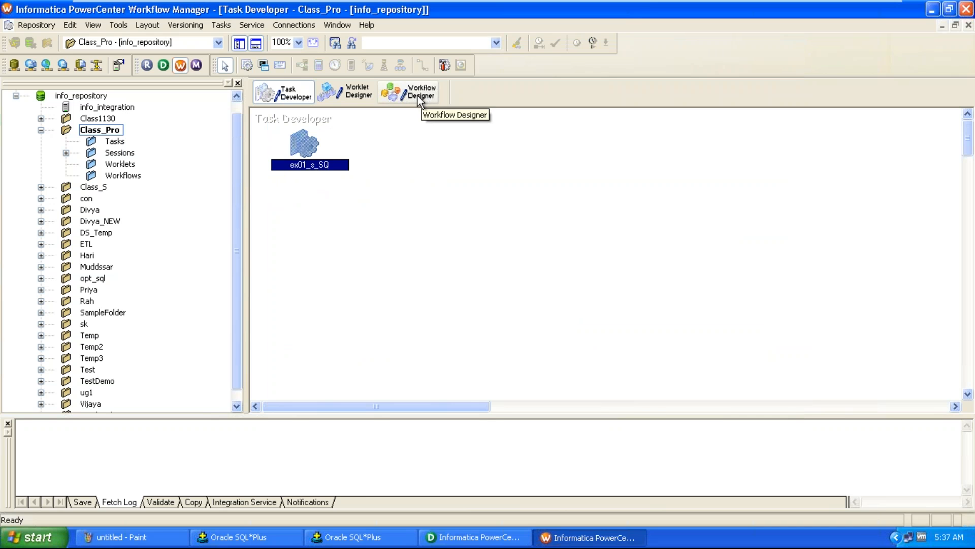
Switch to the Workflow Designer and create a new workflow named ex01_wf_SQ
click(123, 26)
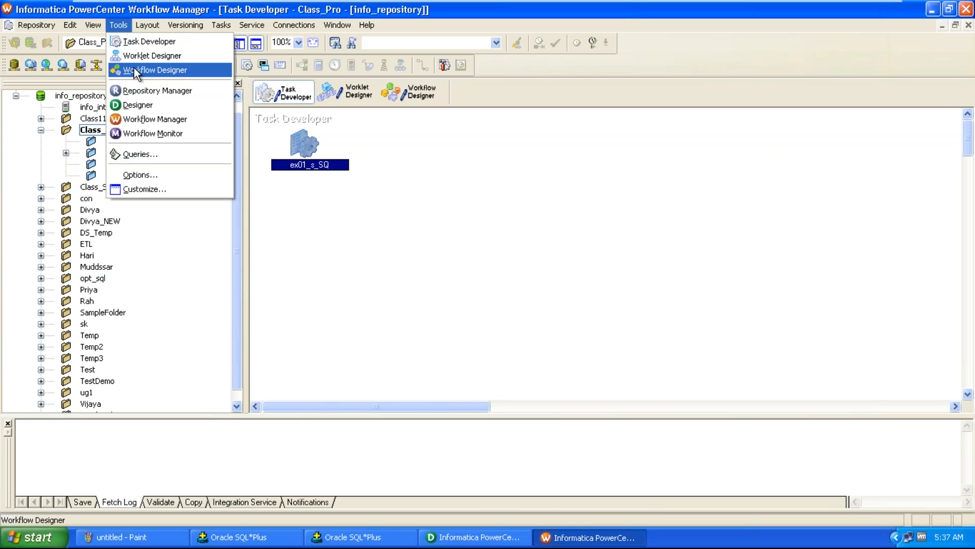
click(136, 71)
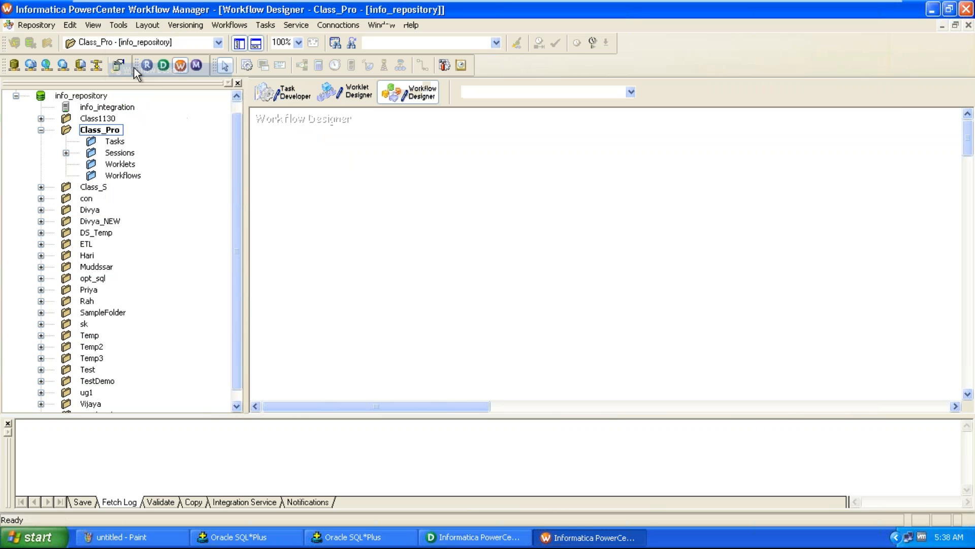
click(231, 24)
click(241, 42)
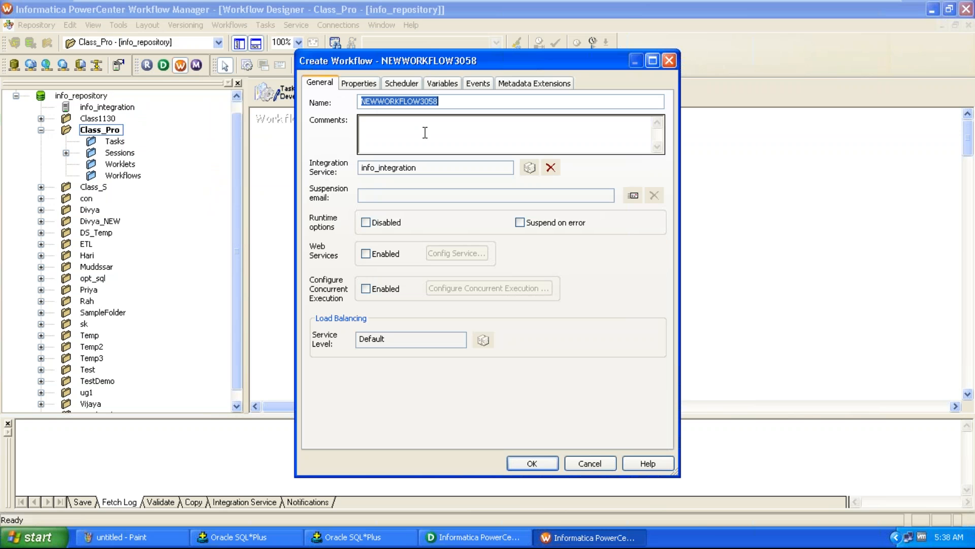
text(Mapping Name    ----> m_SQ)
key(Delete)
key(Delete)
key(Delete)
key(Delete)
key(Delete)
key(Delete)
key(Delete)
key(Delete)
key(Delete)
key(Delete)
key(Delete)
key(Delete)
key(Delete)
key(Delete)
key(Delete)
key(Delete)
key(Delete)
key(Delete)
key(Delete)
key(Delete)
key(Delete)
key(Delete)
text(ex01_)
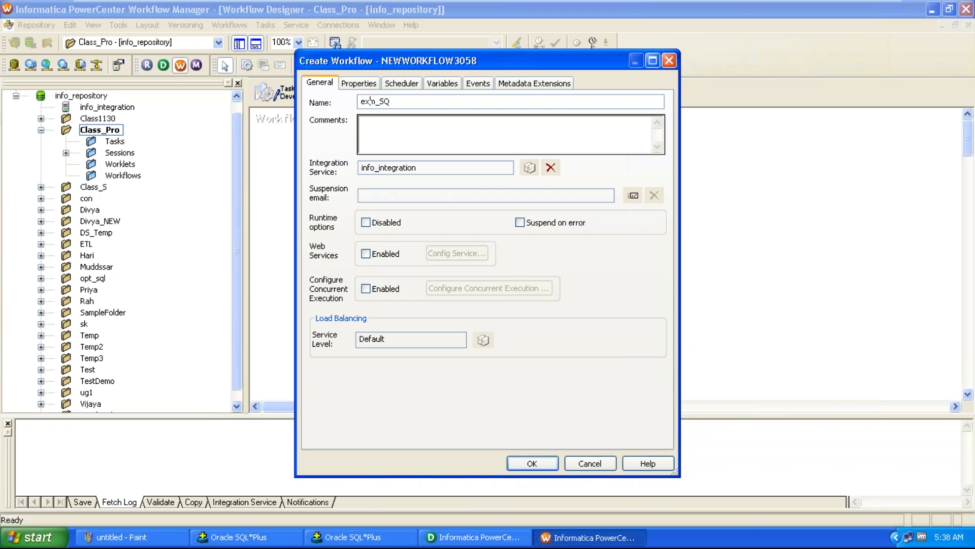
text(wf_)
key(Delete)
key(Delete)
click(532, 463)
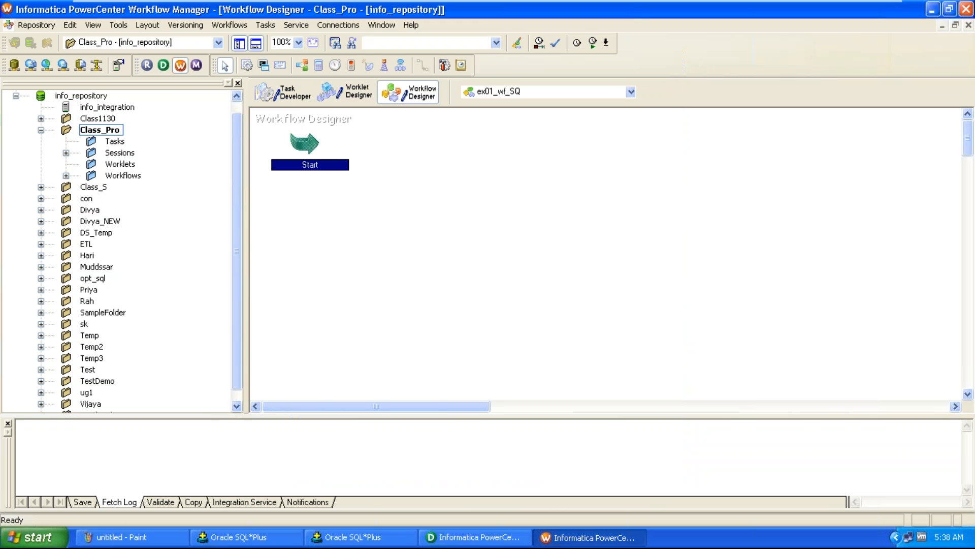
Add the ex01_s_SQ session to the workflow and link it from the Start task
click(66, 153)
drag(147, 165, 438, 143)
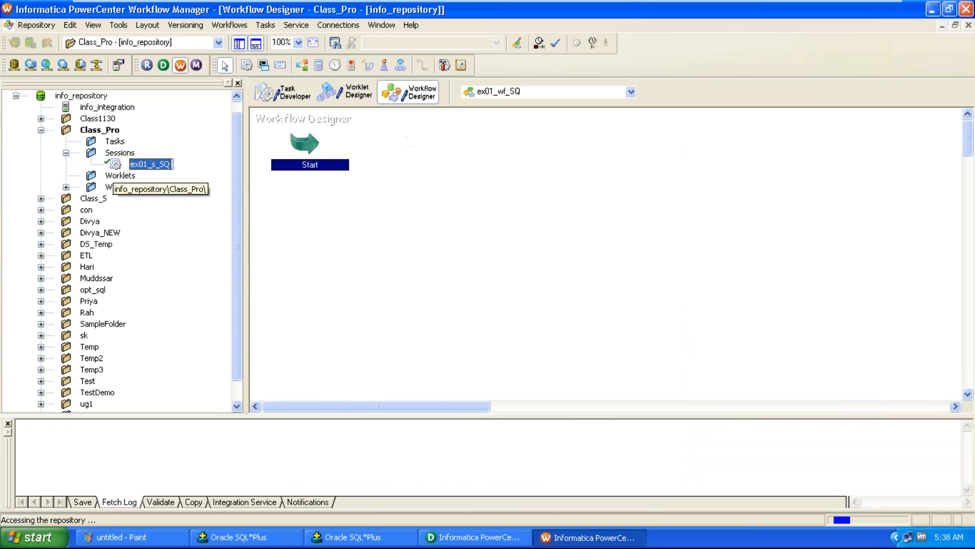
click(271, 24)
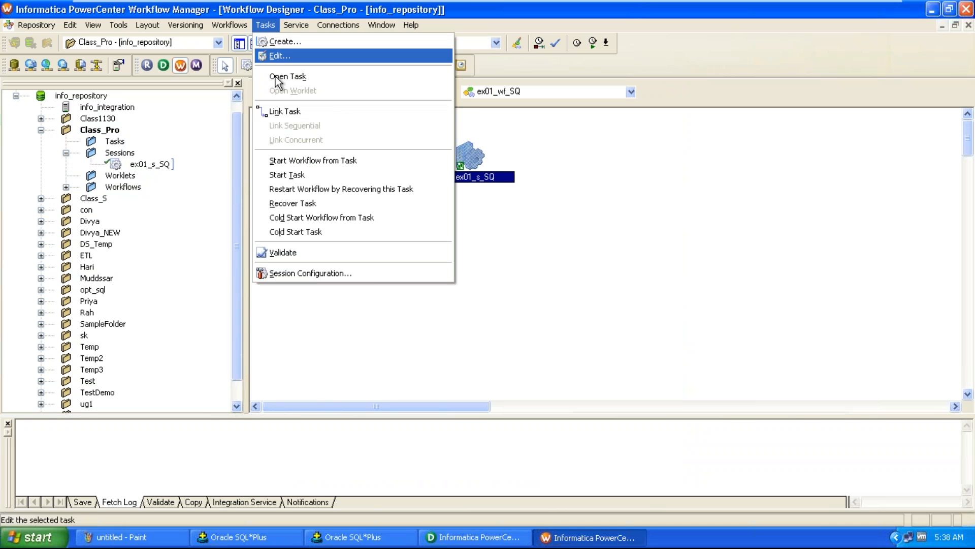
click(293, 113)
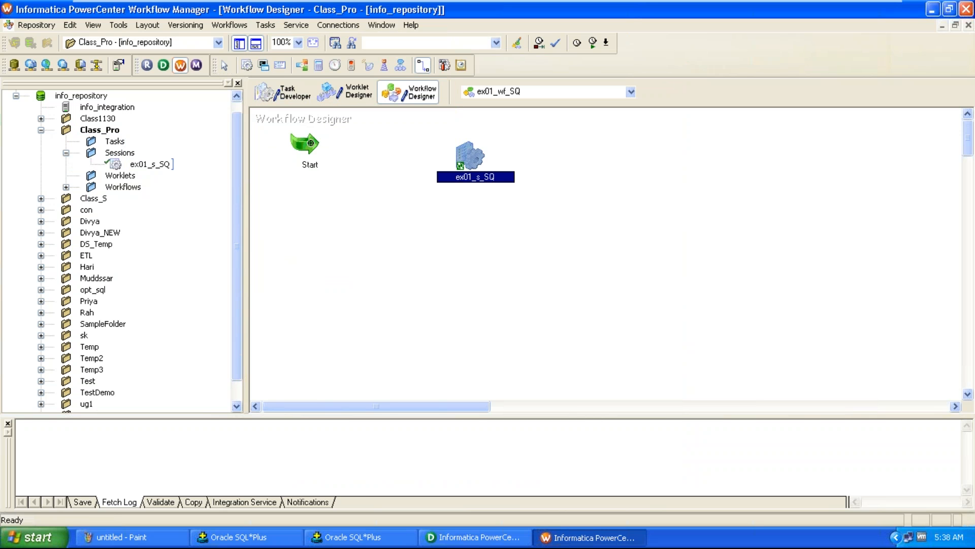
drag(311, 142, 470, 155)
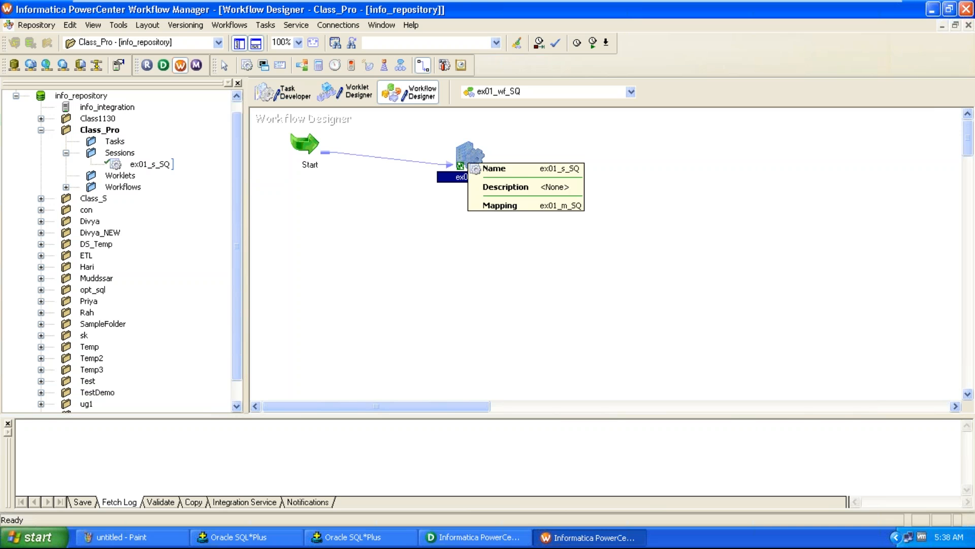
click(482, 214)
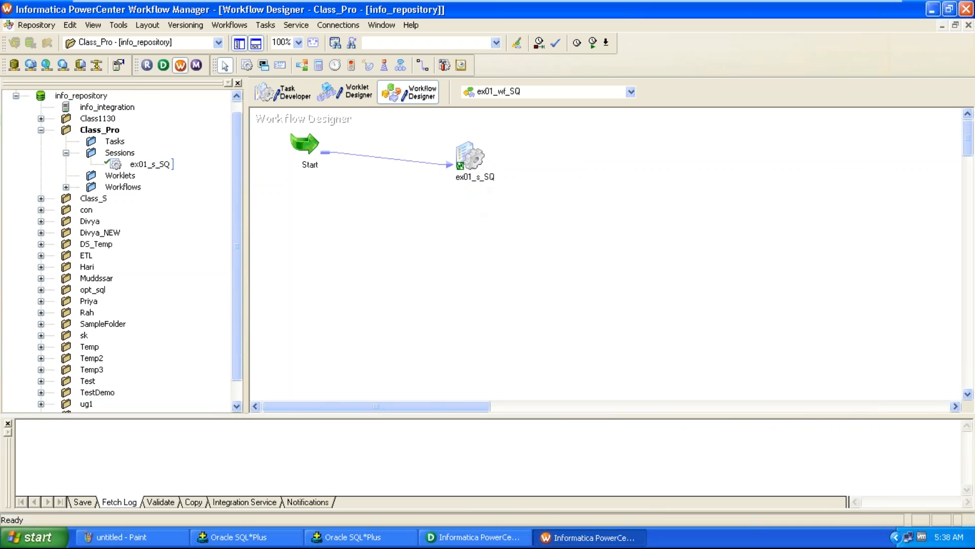
Save the workflow to the repository
click(30, 23)
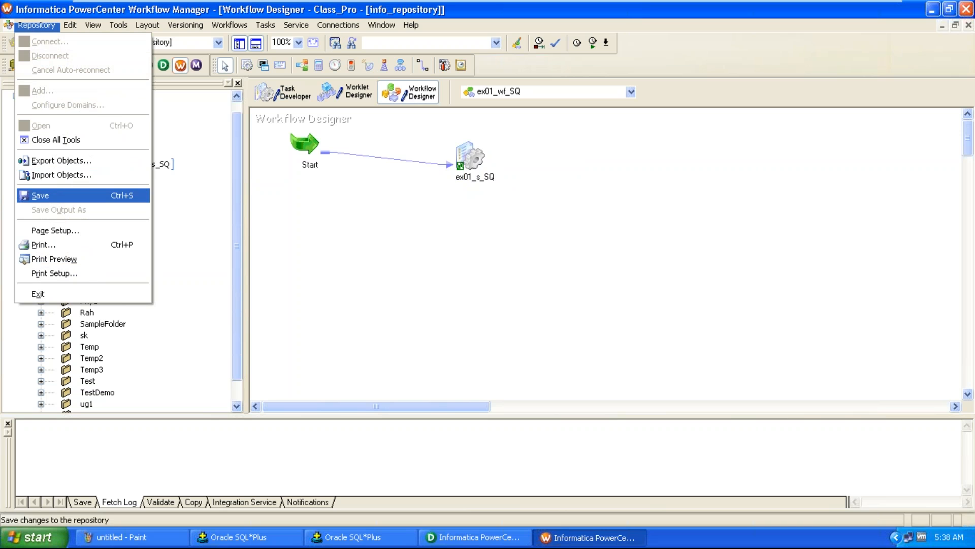
click(40, 195)
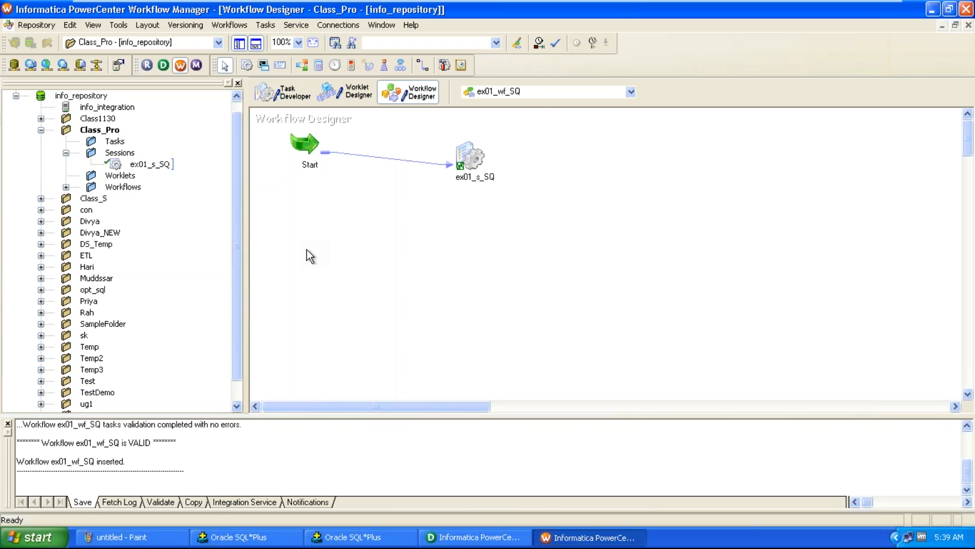
Switch to SQL*Plus, clear the screen and query all rows of src_emp
click(233, 538)
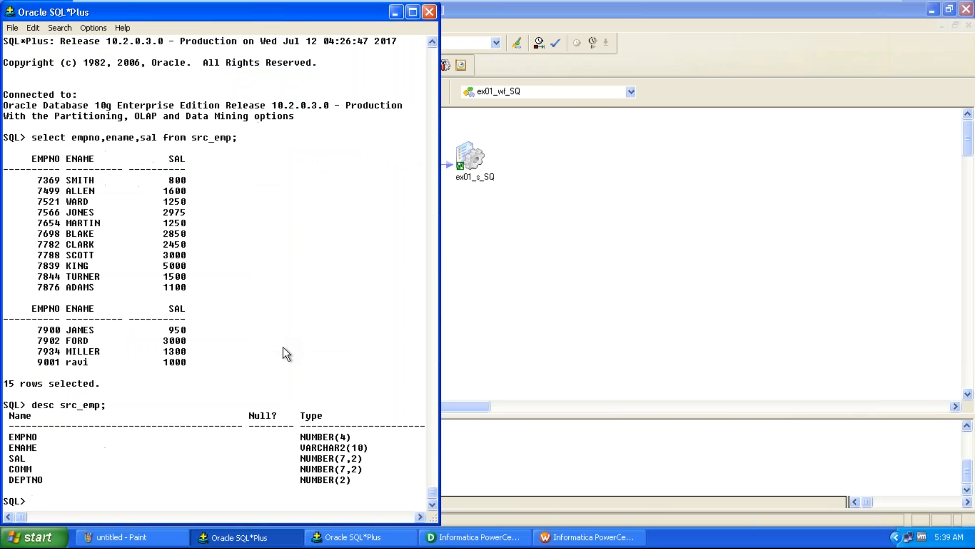
key(shift+Delete)
text(select)
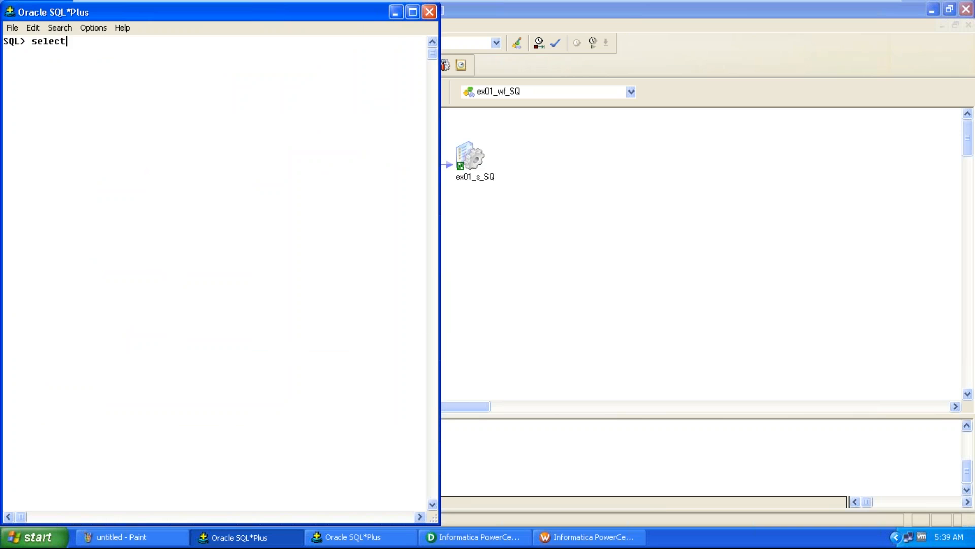
text( * from src_emp;)
key(Return)
Try to truncate the table tgt-emp in the second SQL*Plus window
click(386, 538)
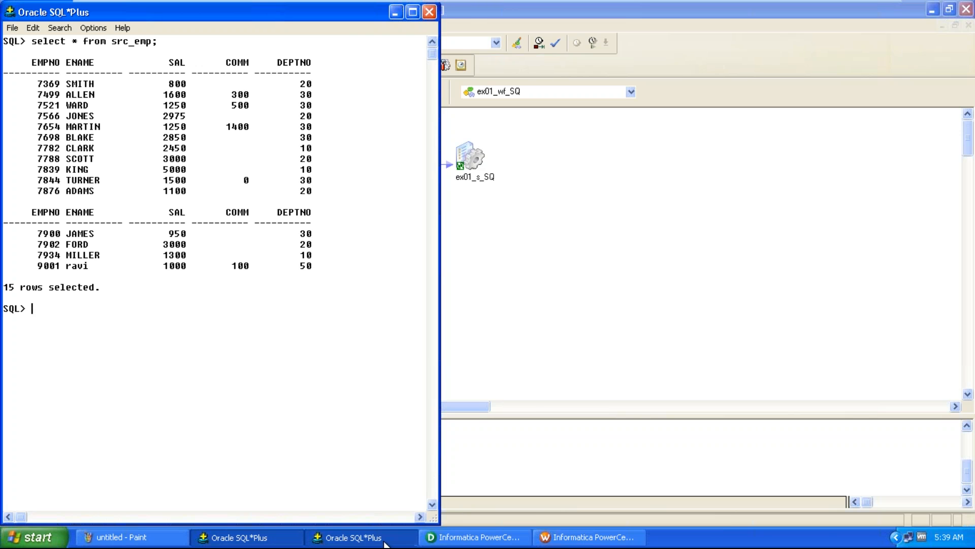
text(tru)
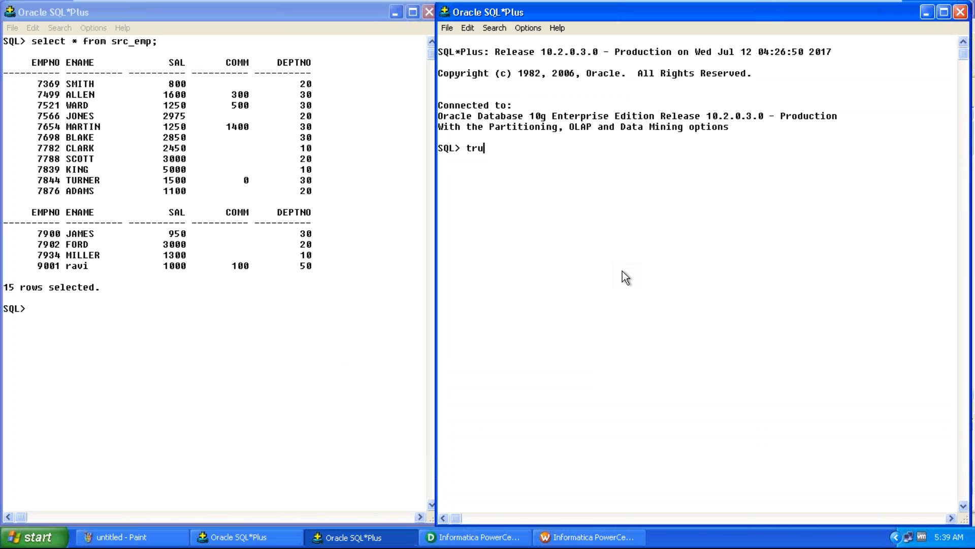
text(ncate table tgt-emp;)
key(Return)
Truncate the tgt_emp table
text(truncate)
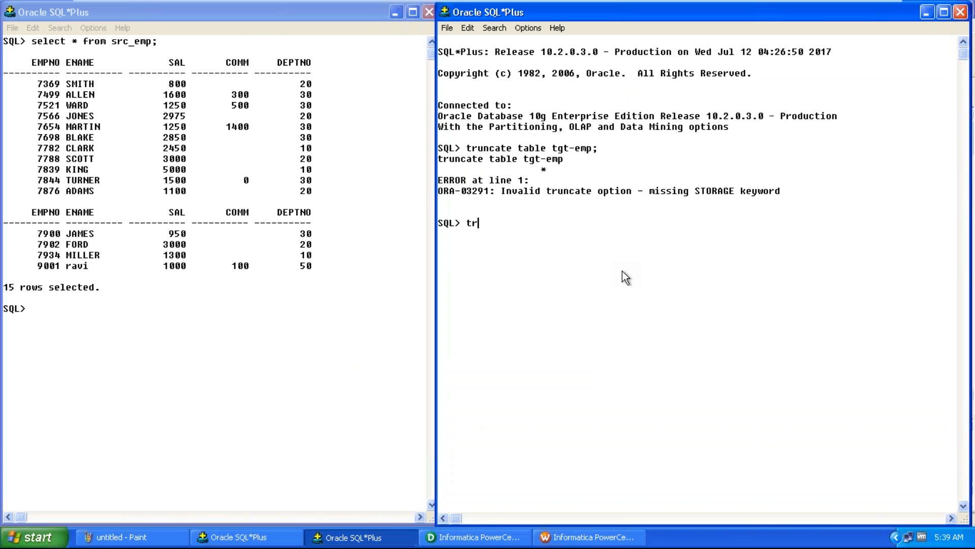
text( table tgt_emp;)
key(Return)
Clear the screen and query all rows of tgt_emp
key(shift+Delete)
text(sel)
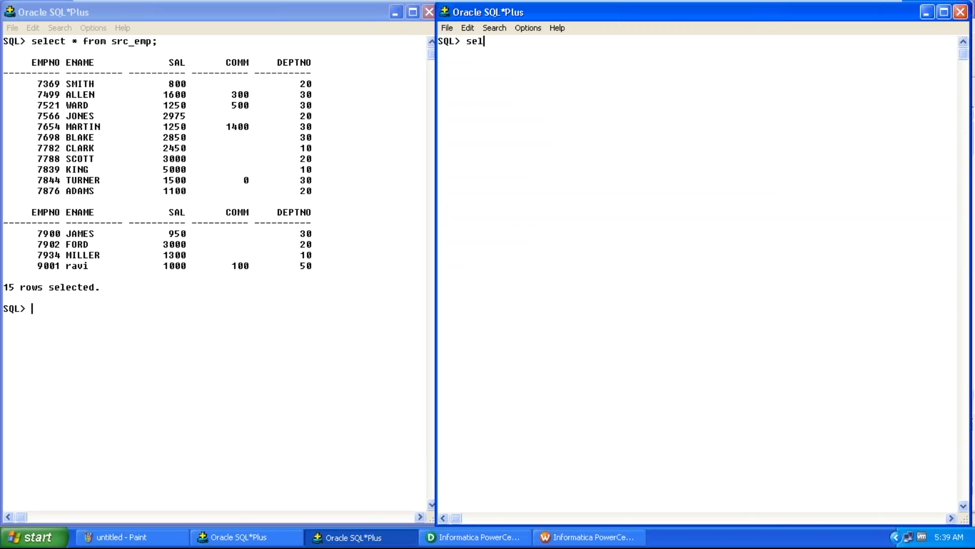
text(ect * from tgt_emp;)
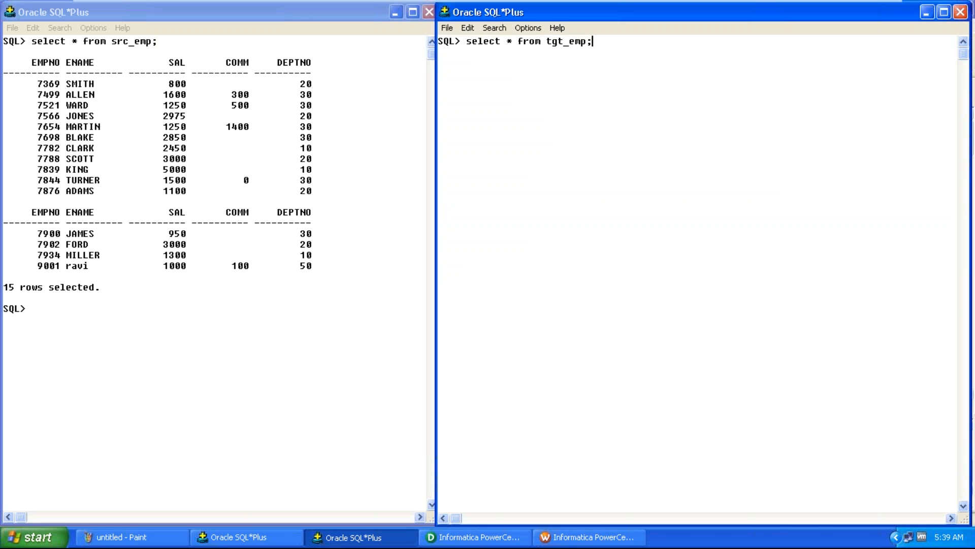
key(Return)
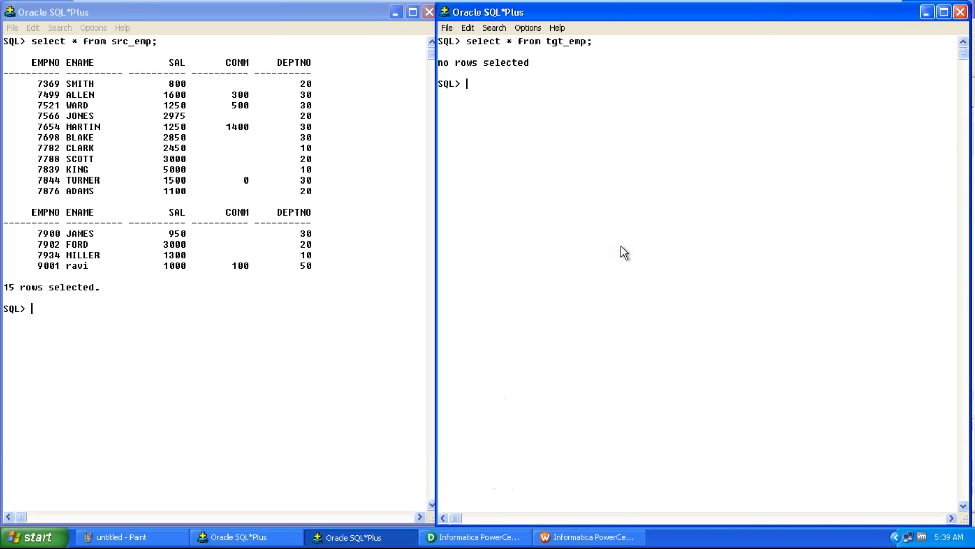
Switch to the Workflow Manager and start the workflow ex01_wf_SQ
click(562, 535)
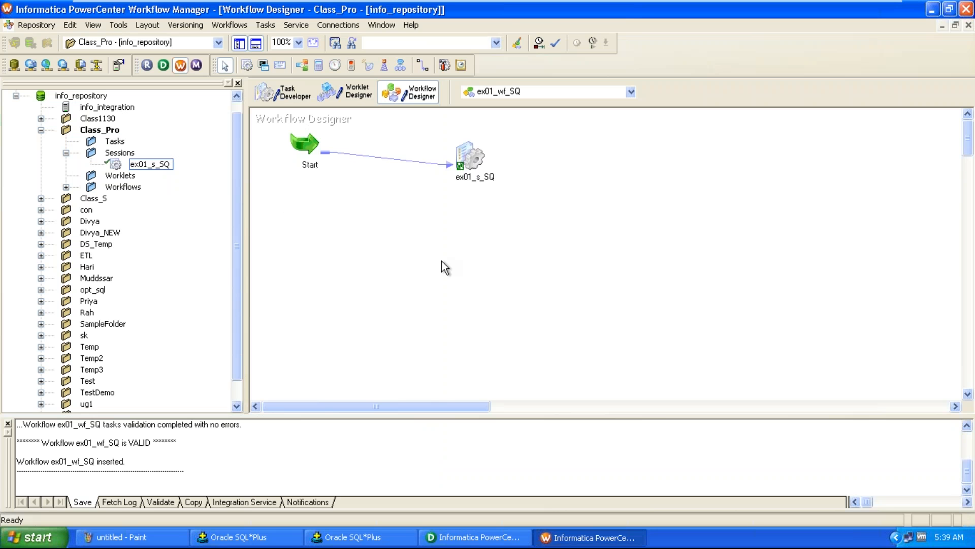
click(237, 26)
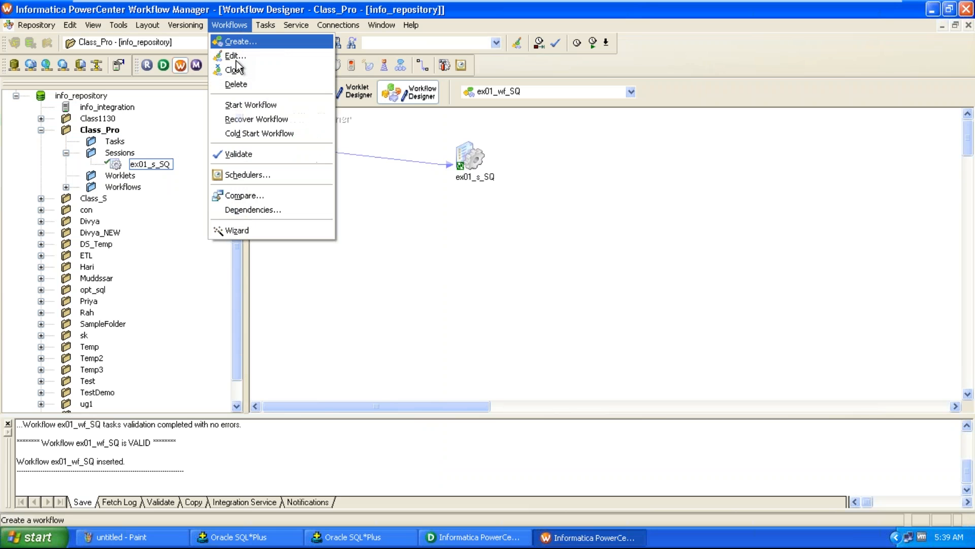
click(244, 106)
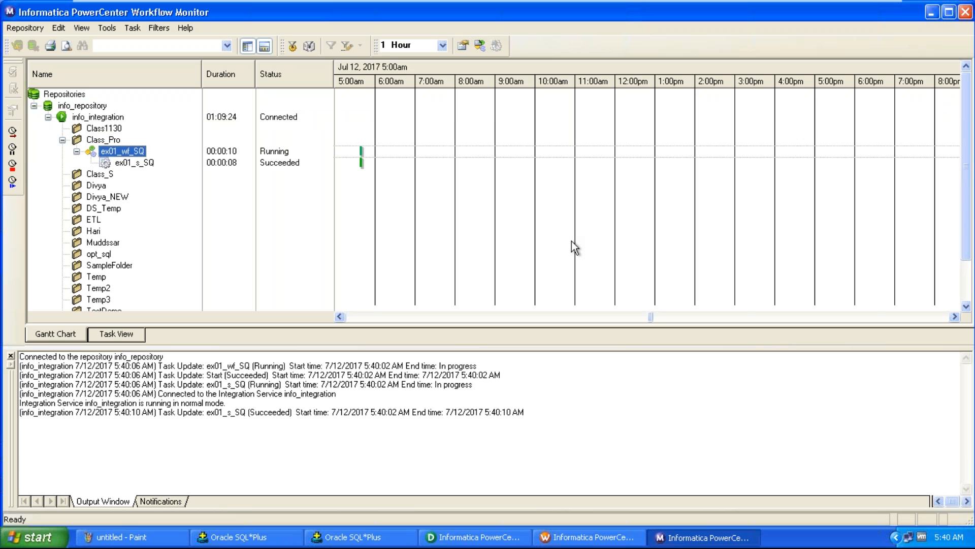
Open the session log for ex01_s_SQ in the Workflow Monitor, review its messages, and close it
click(151, 165)
right_click(151, 165)
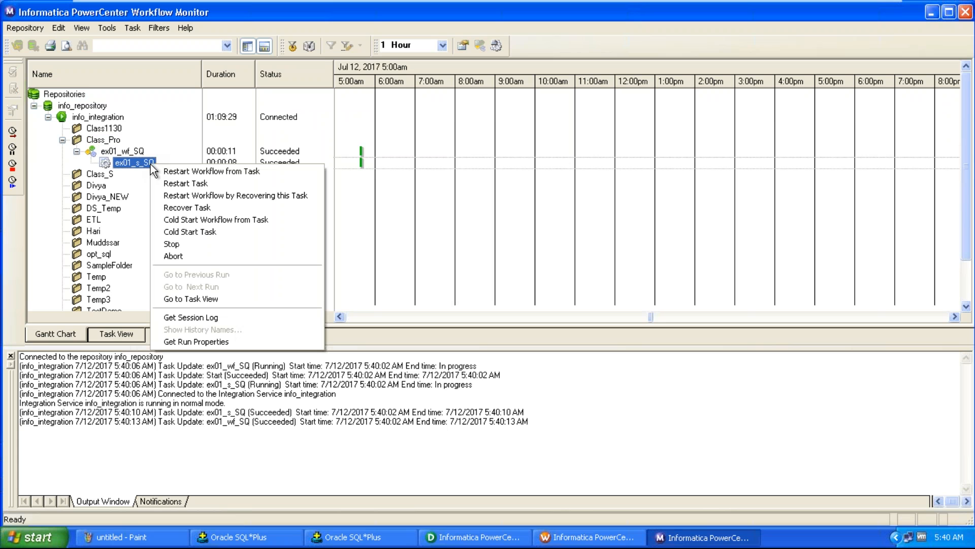
click(185, 317)
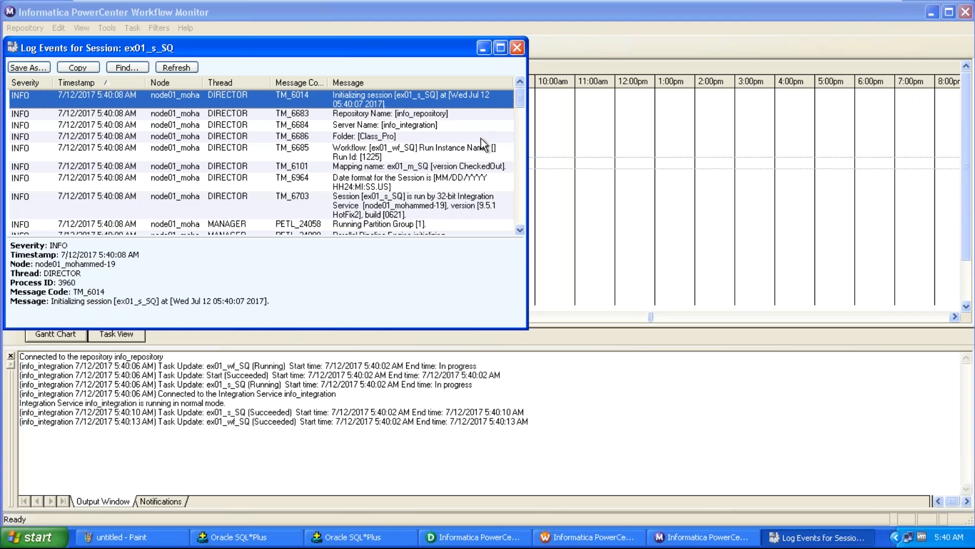
click(505, 47)
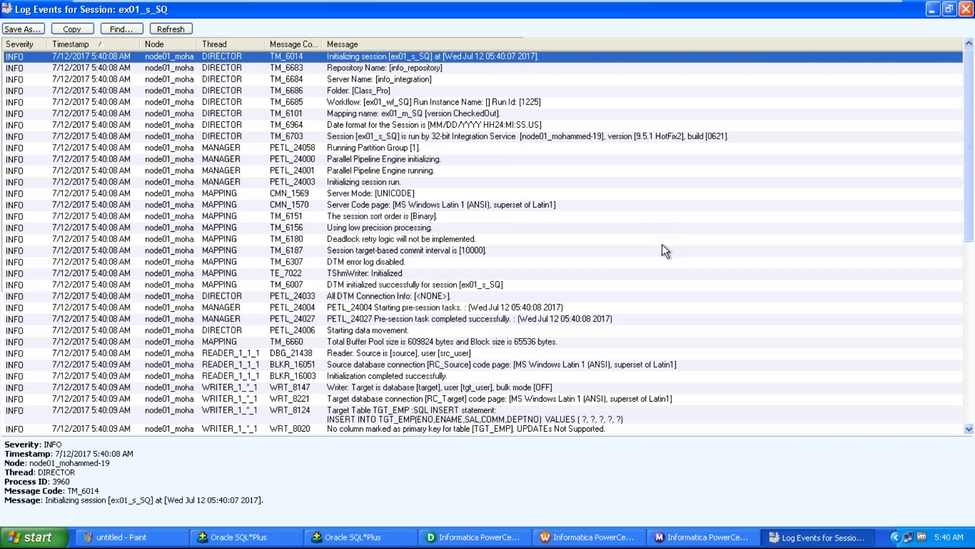
click(556, 421)
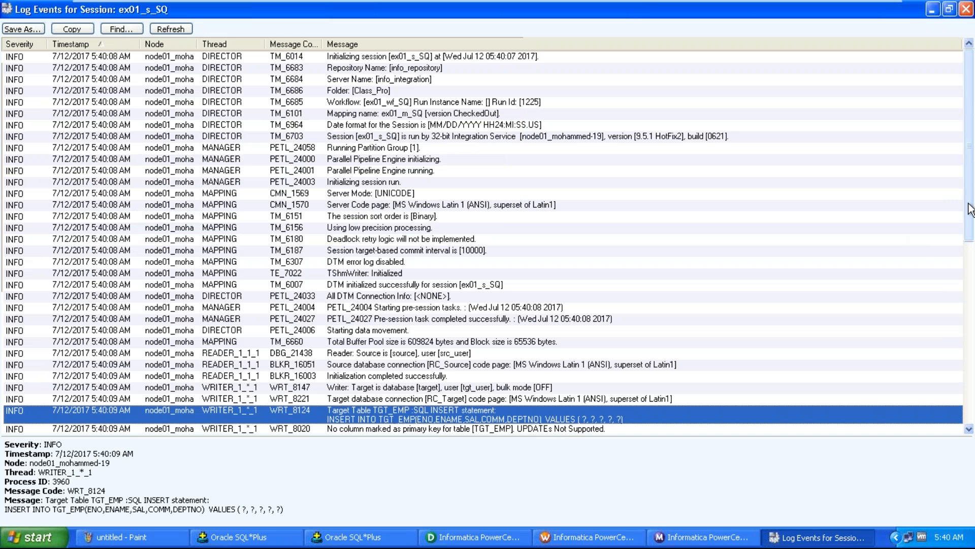
scroll(909, 244, down, 5)
click(712, 316)
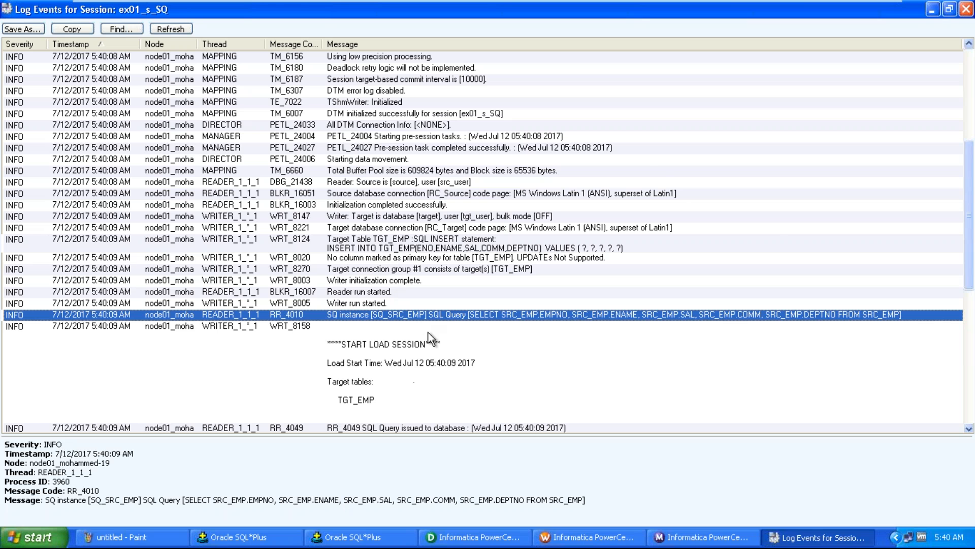
click(966, 9)
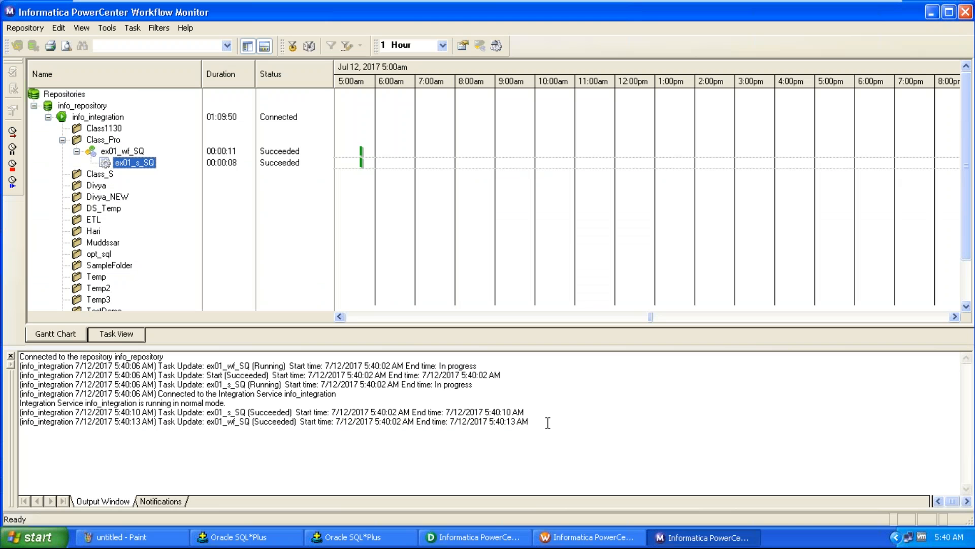
Switch to the second SQL*Plus window and rerun the query selecting all rows from tgt_emp
click(299, 537)
click(361, 537)
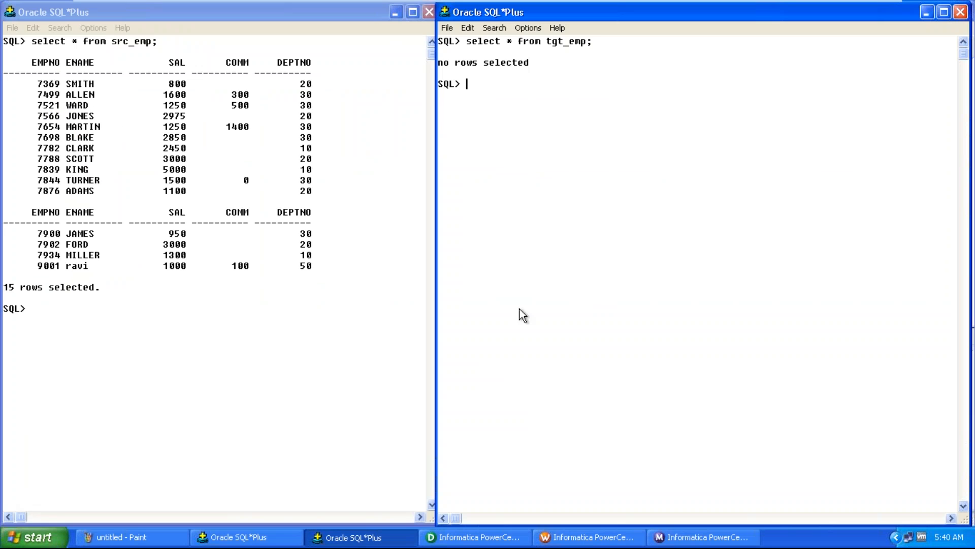
drag(467, 42, 600, 45)
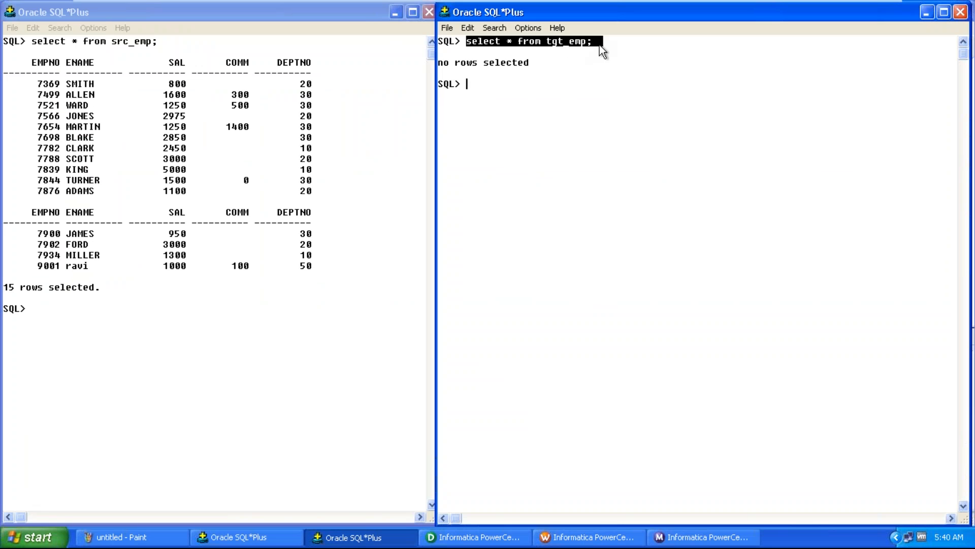
key(ctrl+c)
key(ctrl+v)
key(Return)
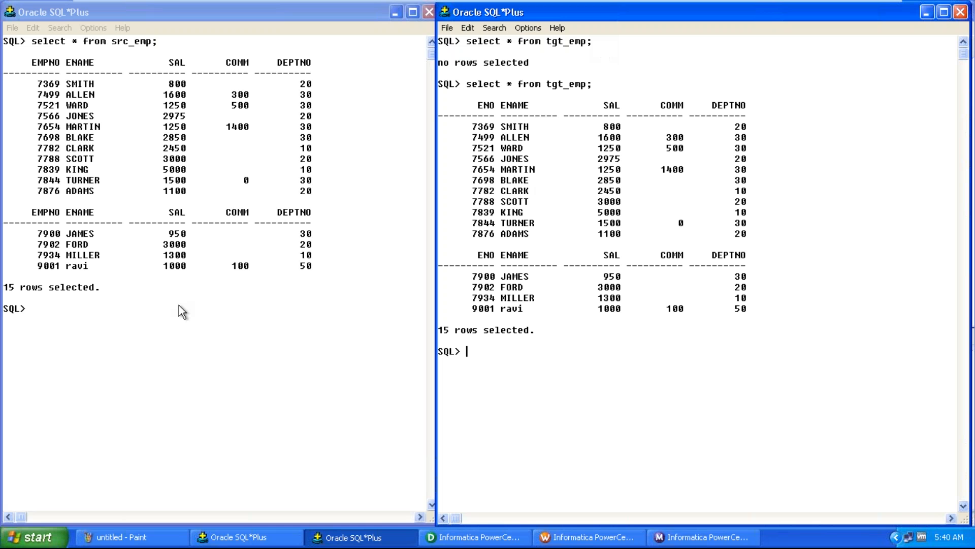
Switch to the Paint notes and scroll up to the Source Qualifier properties table
click(117, 537)
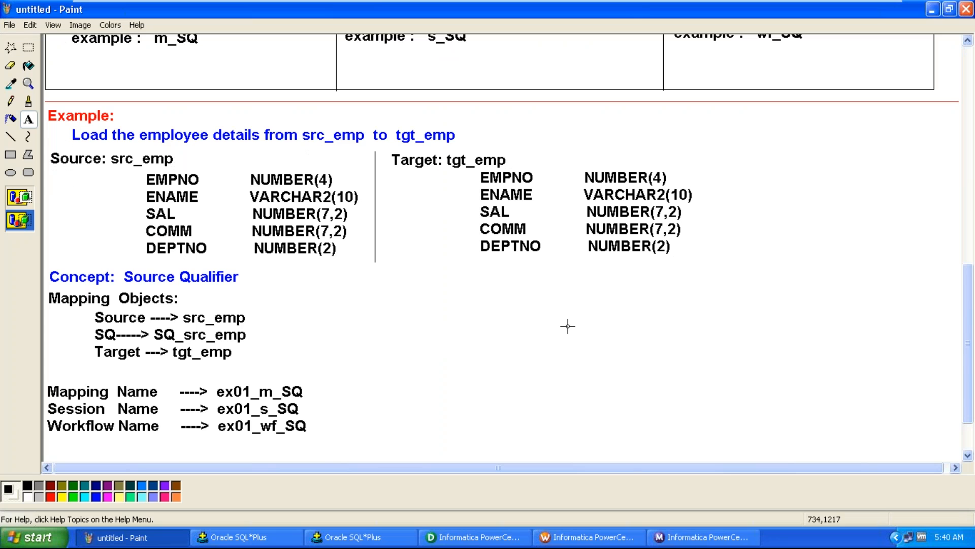
drag(969, 312, 963, 146)
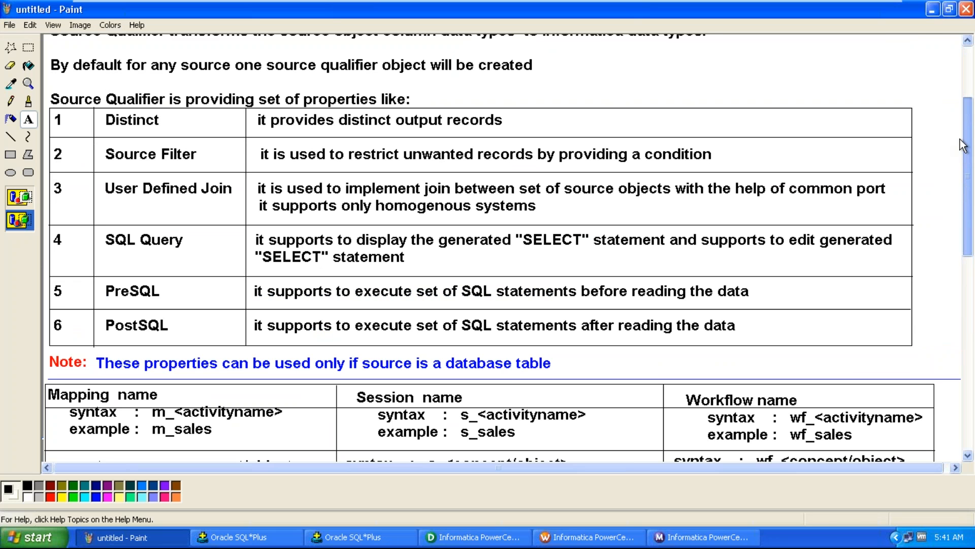
drag(963, 146, 963, 146)
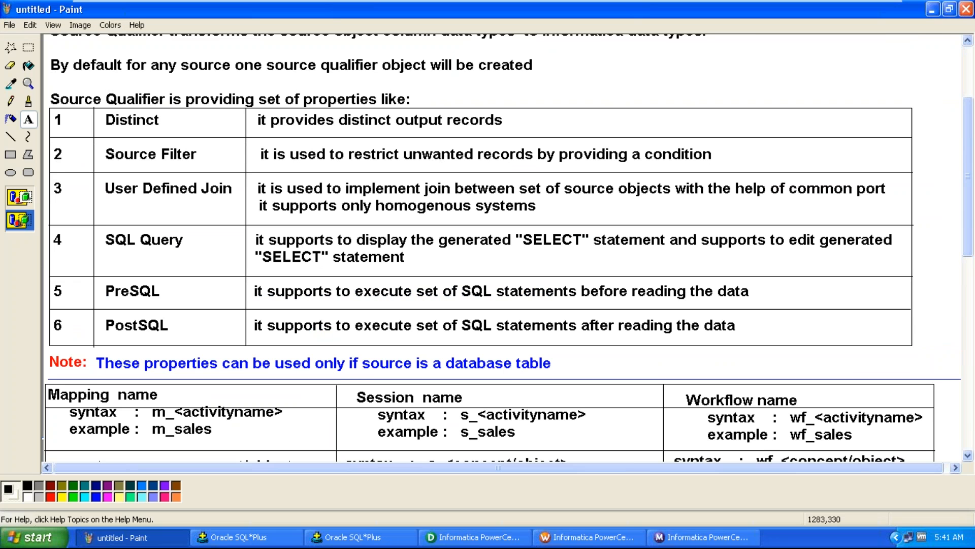